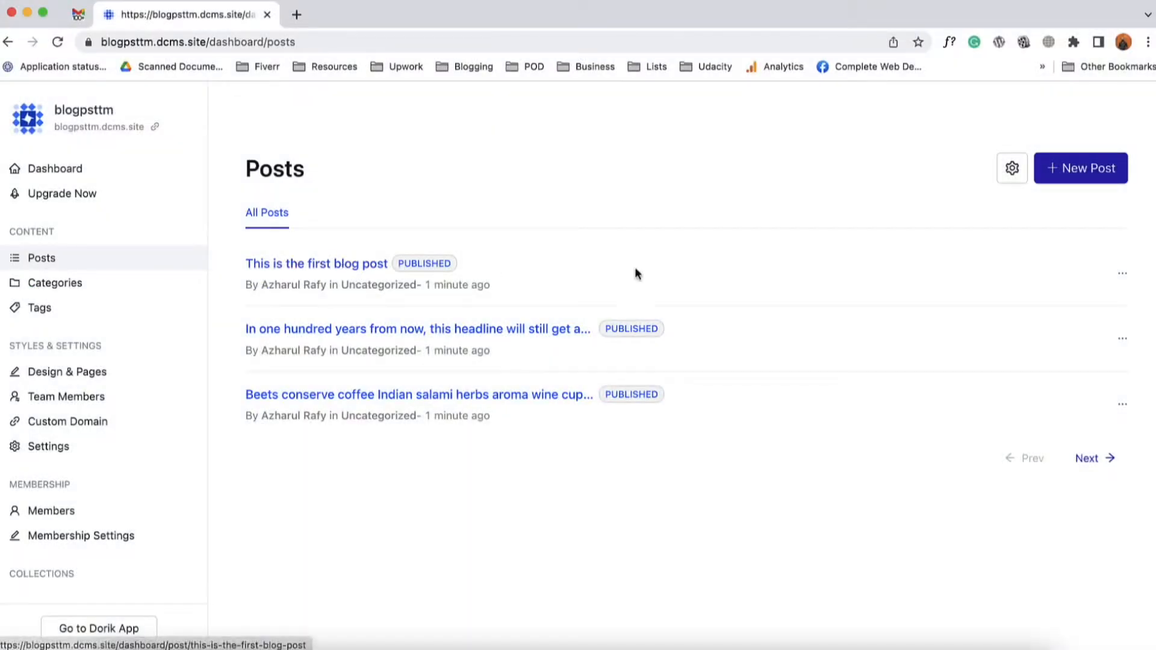
- View the published page of "This is the first blog post" and examine its title, author and last-updated line
left_click(1123, 273)
left_click(1061, 378)
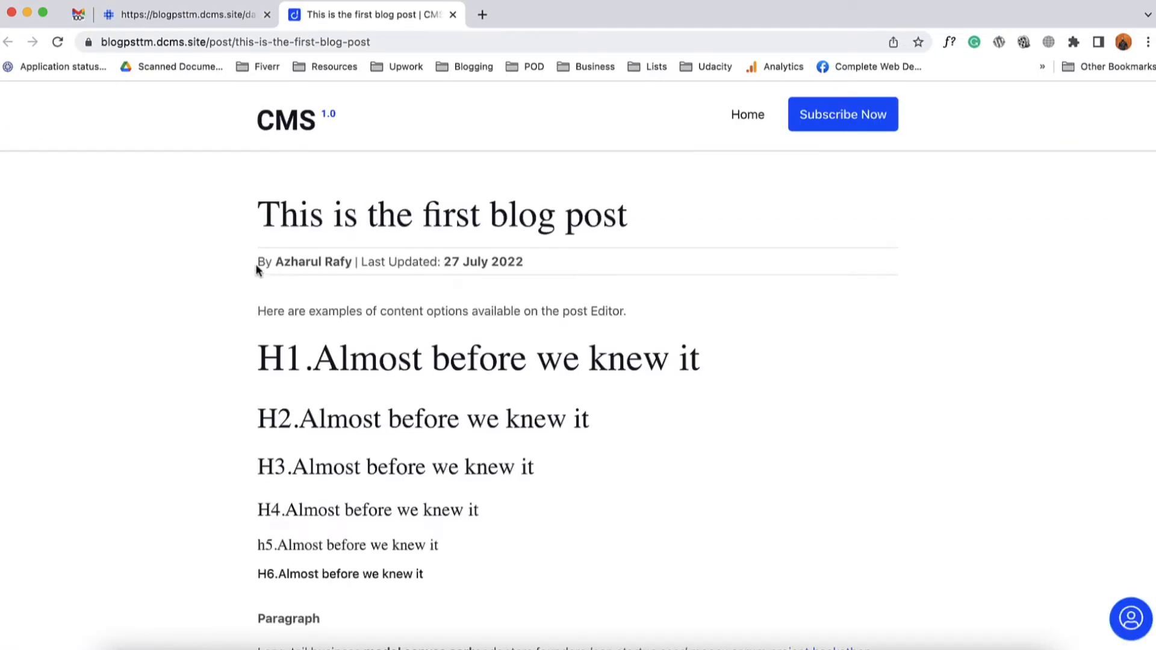
left_click_drag(260, 208, 627, 208)
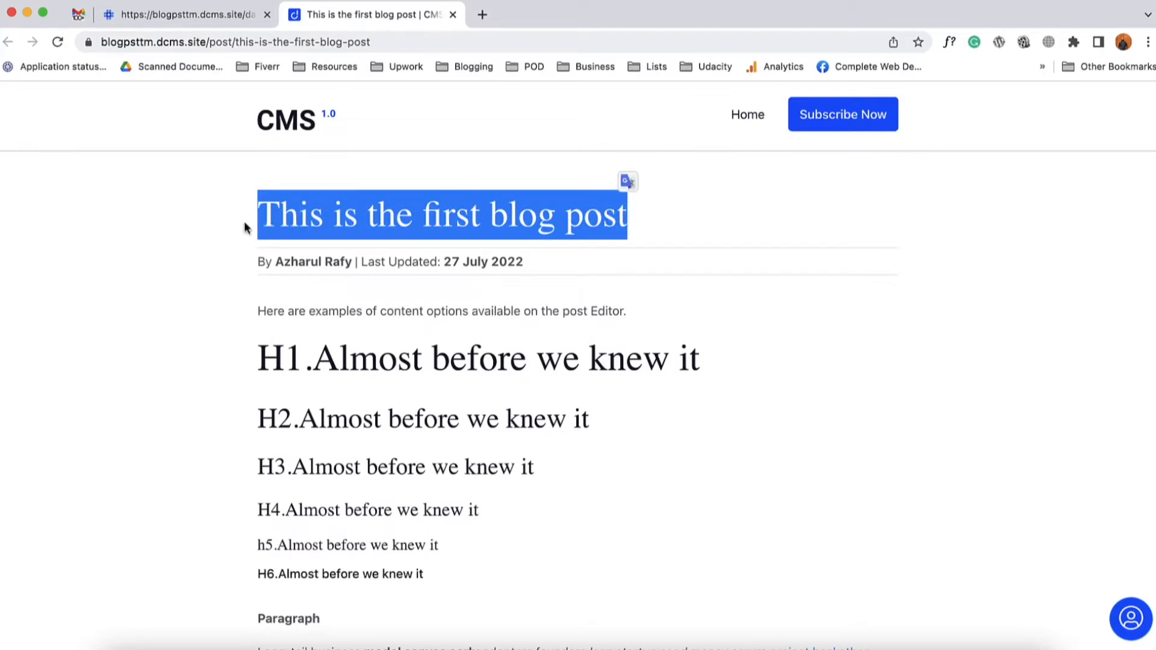
left_click_drag(258, 262, 523, 262)
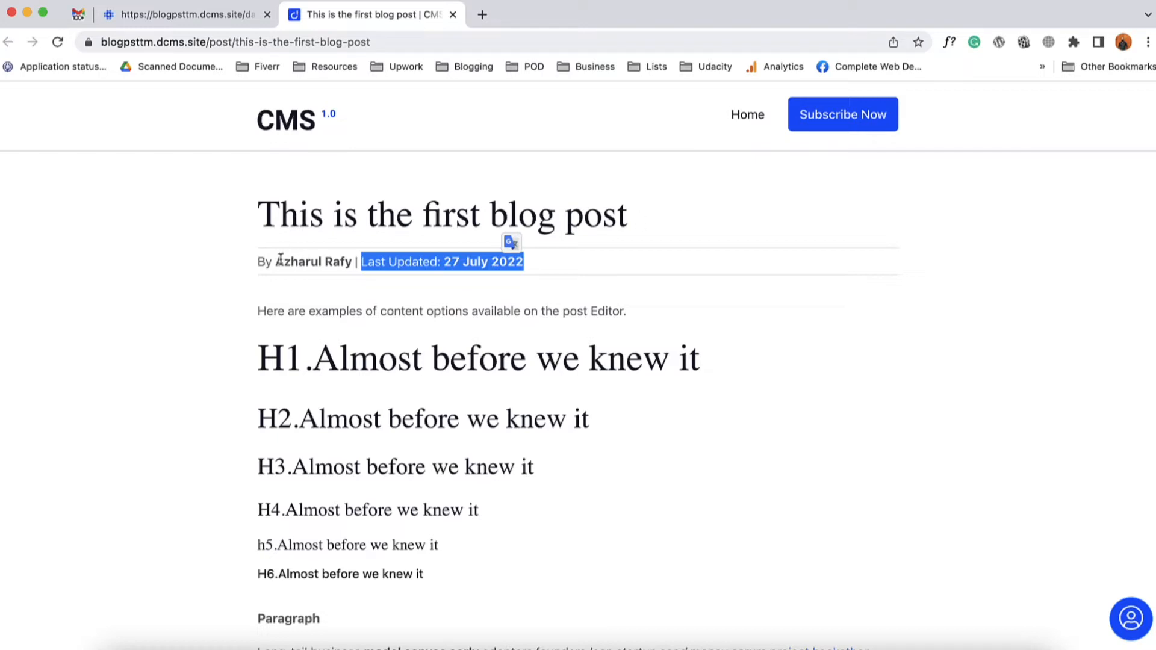
left_click_drag(279, 261, 247, 278)
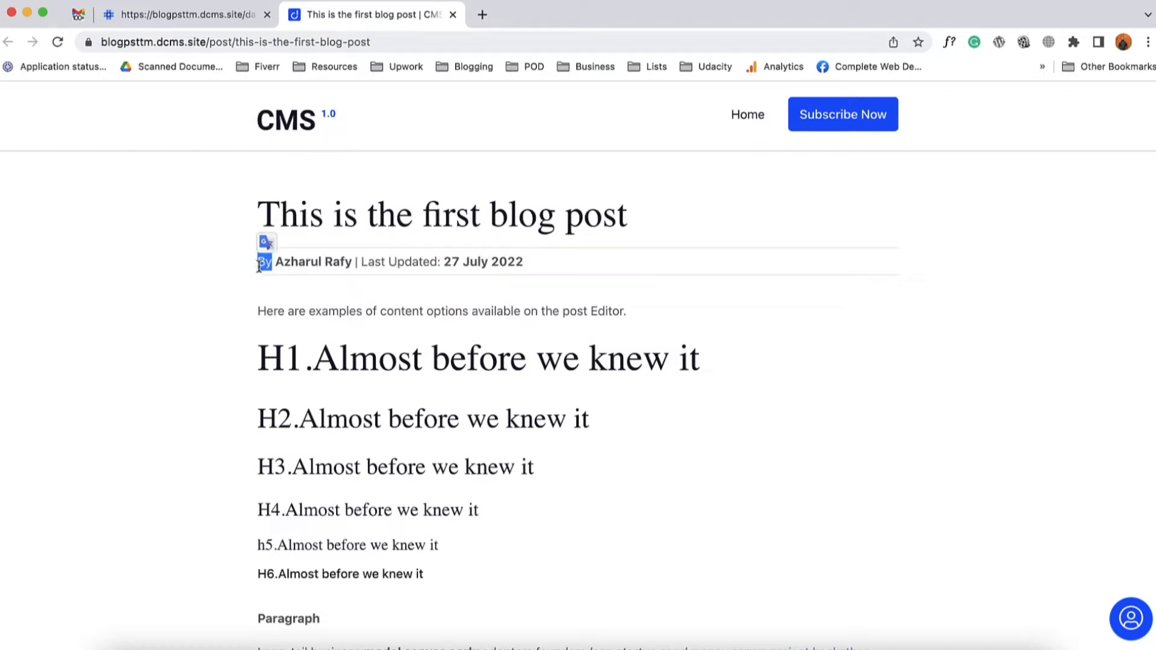
left_click_drag(362, 263, 522, 263)
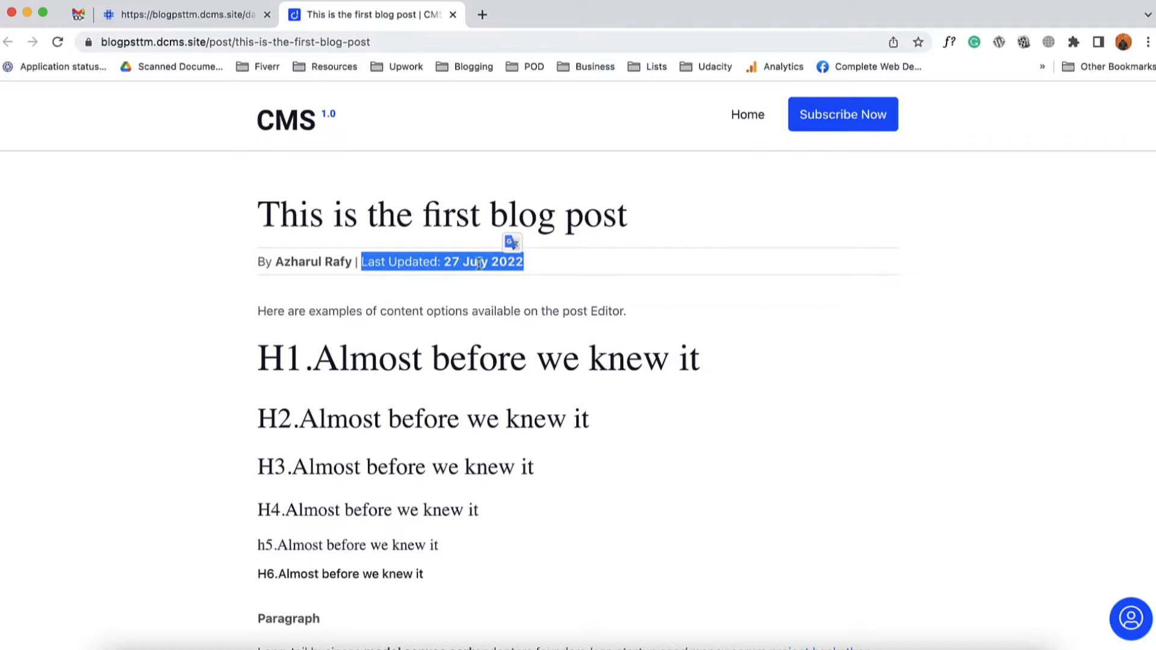
- Examine the live post's body content, from the heading levels through the paragraph, list and blockquote to the captioned image
scroll(455, 267, "down", 1)
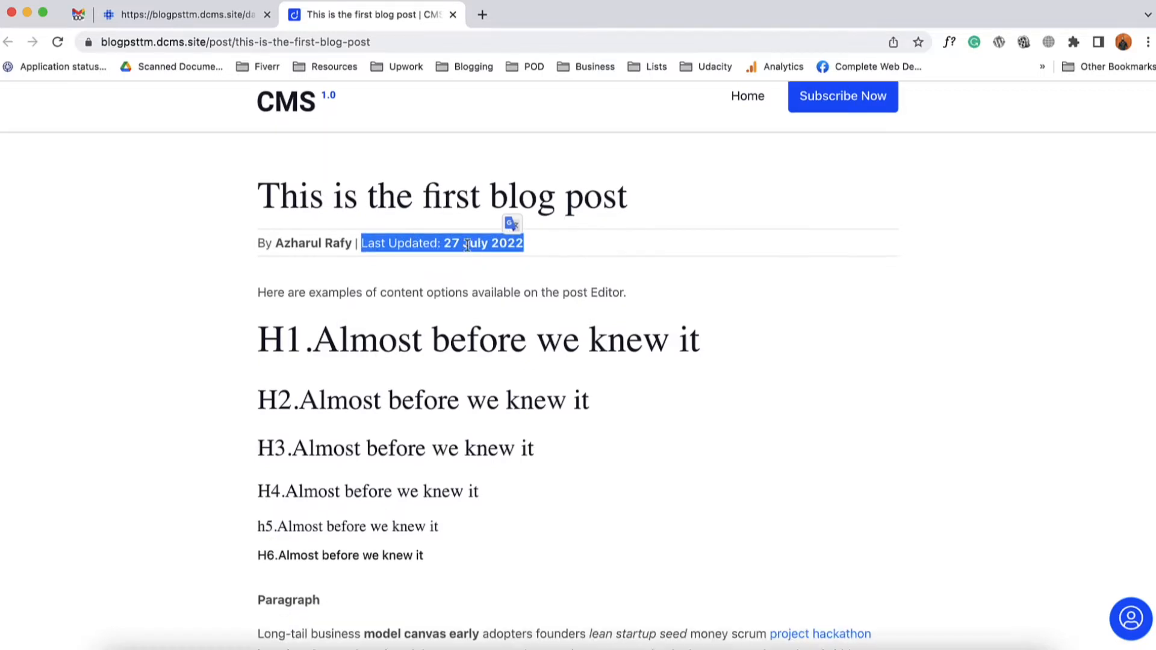
scroll(453, 341, "down", 4)
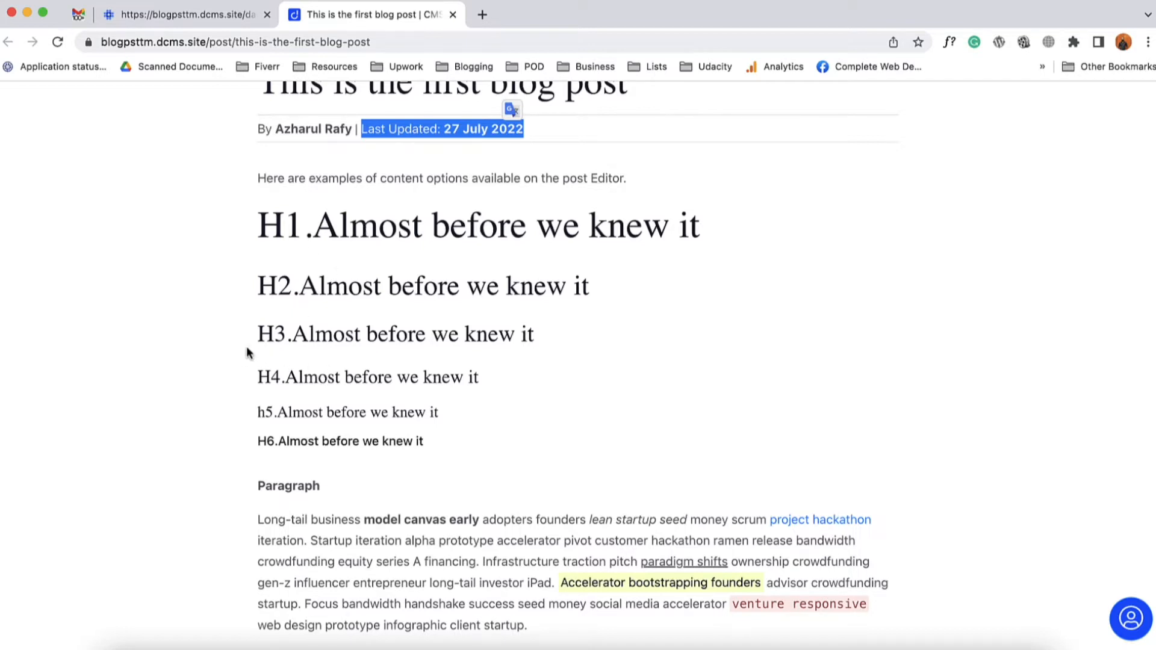
scroll(211, 435, "down", 3)
scroll(262, 431, "down", 3)
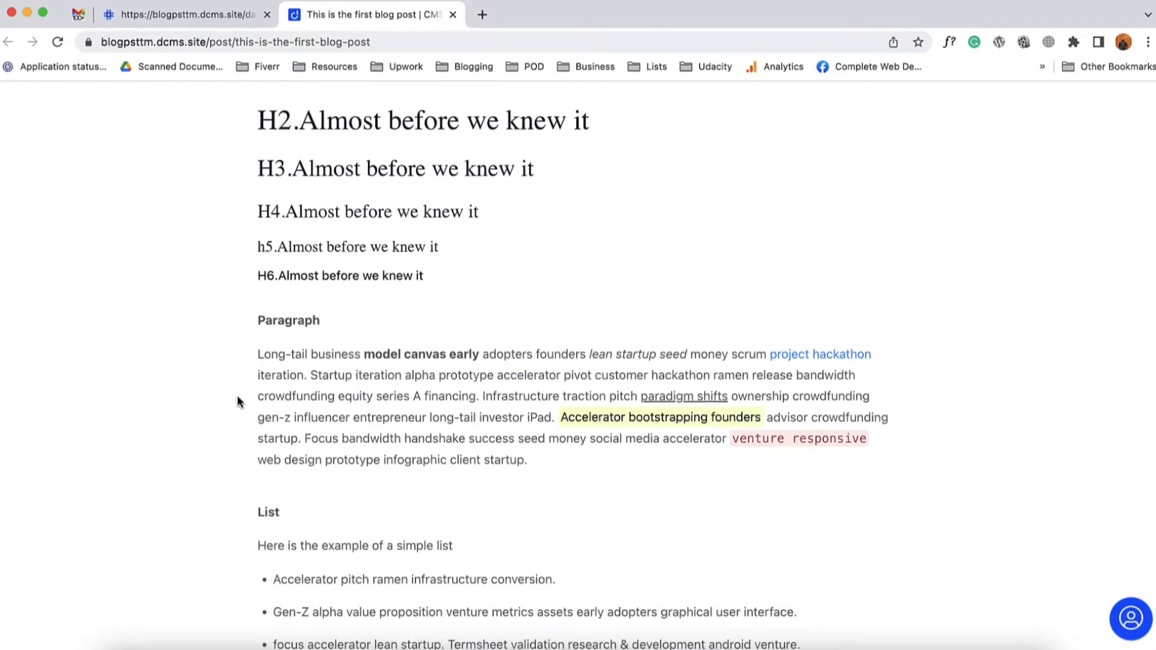
scroll(244, 399, "down", 2)
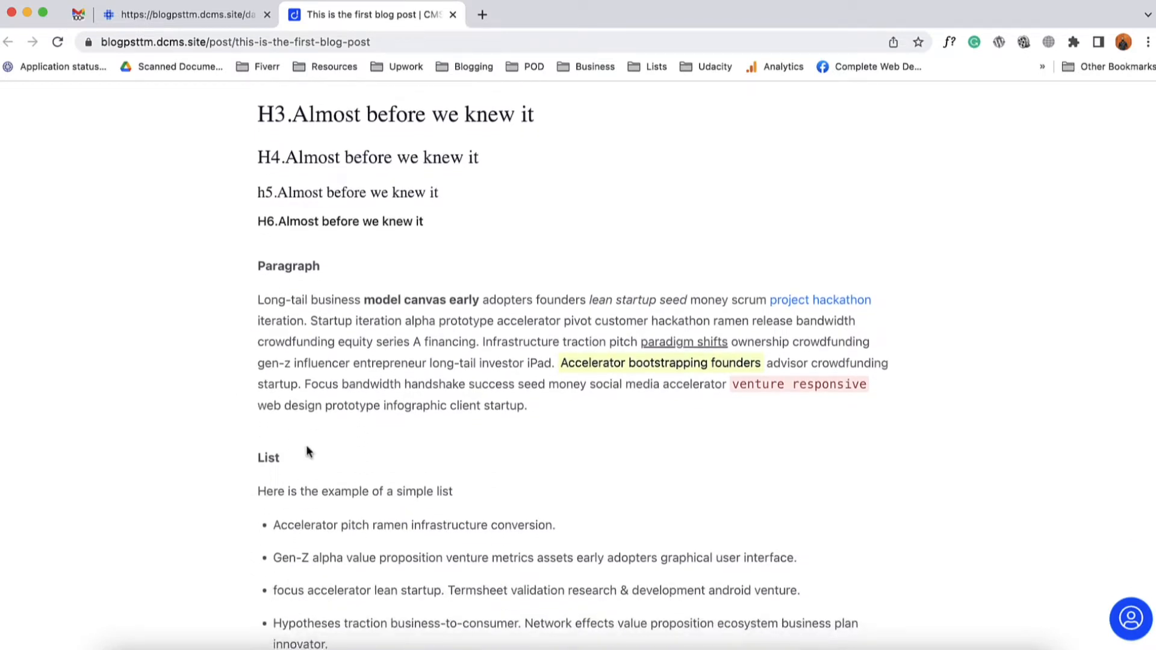
scroll(281, 386, "down", 3)
scroll(320, 467, "down", 15)
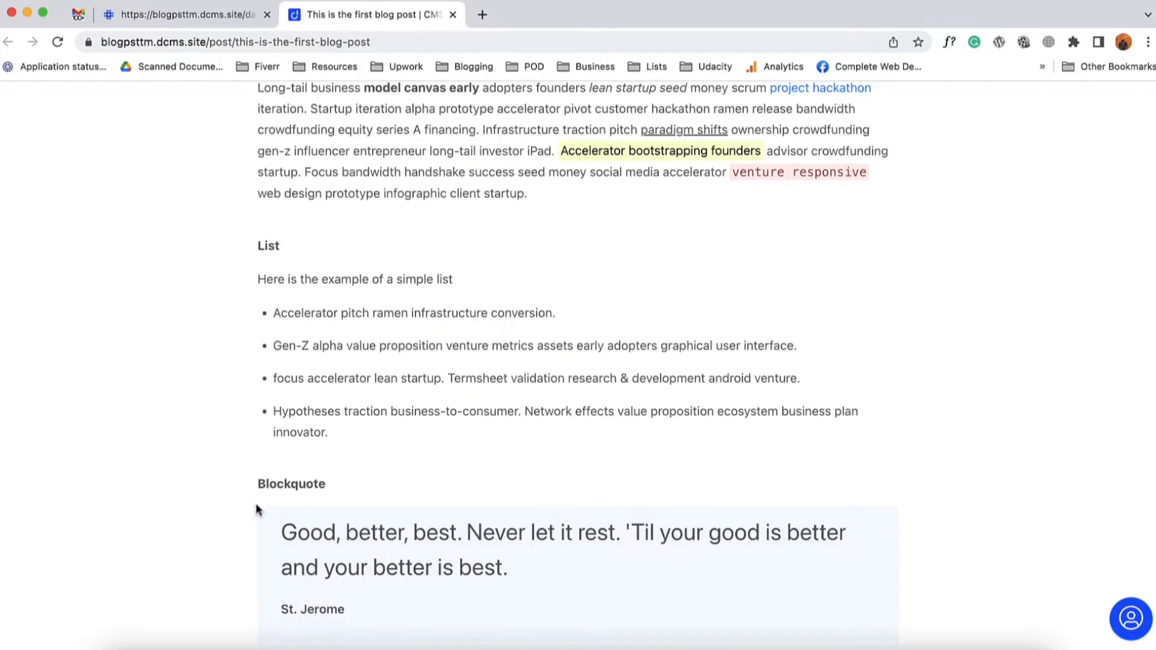
scroll(420, 414, "down", 18)
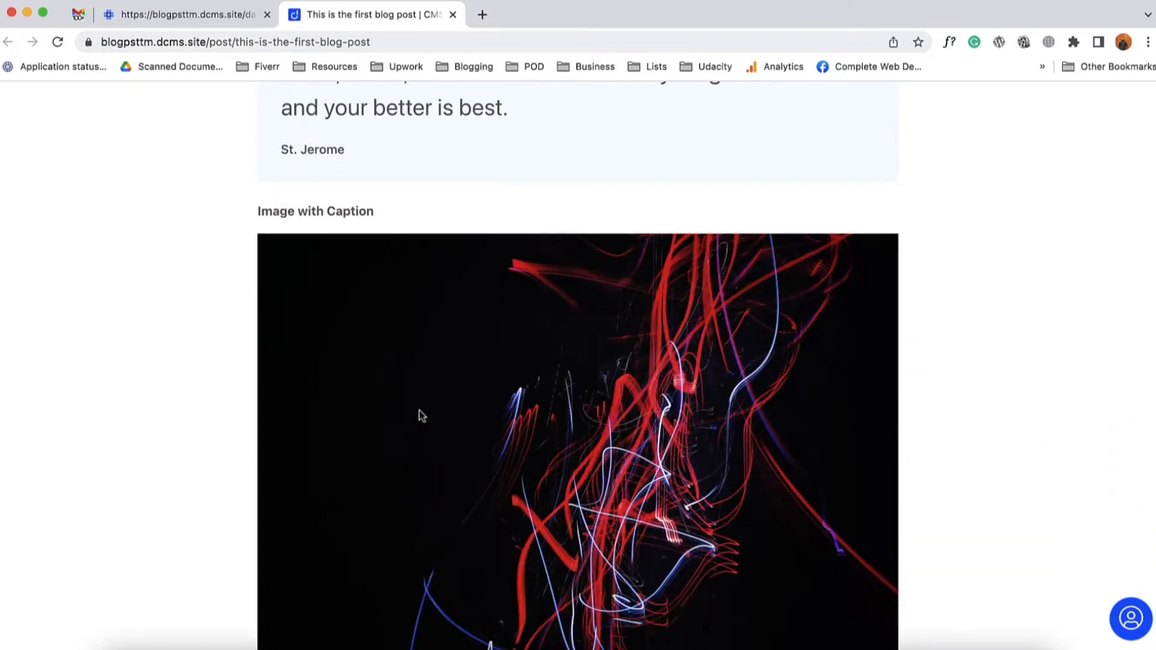
scroll(420, 412, "up", 16)
scroll(419, 415, "up", 20)
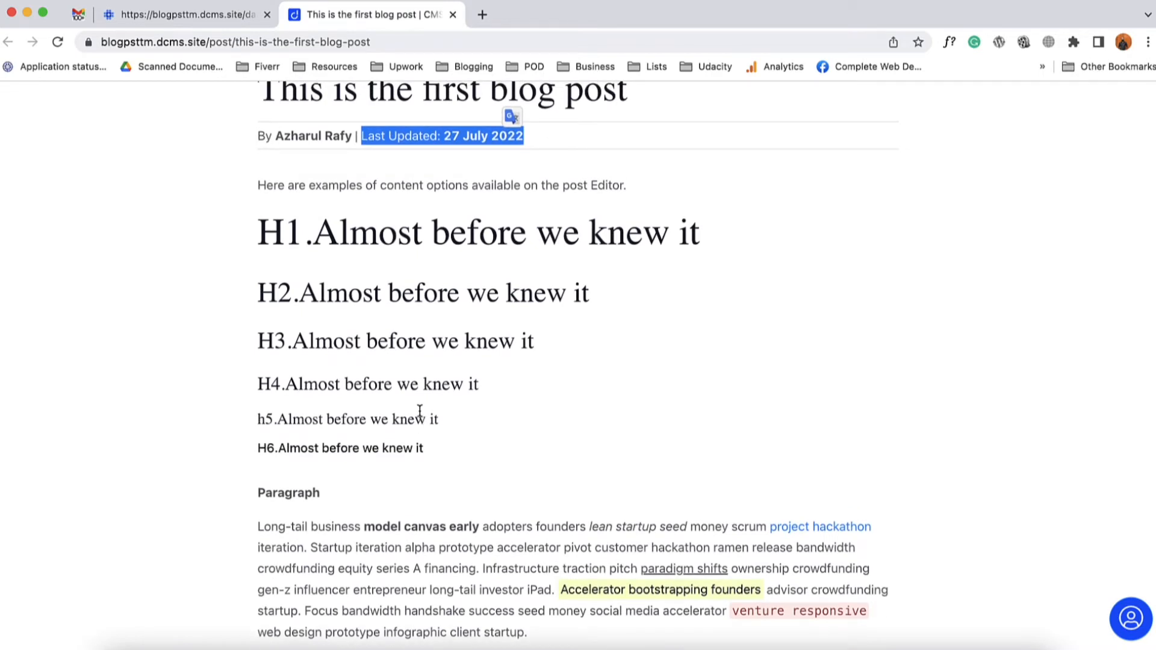
scroll(420, 413, "up", 3)
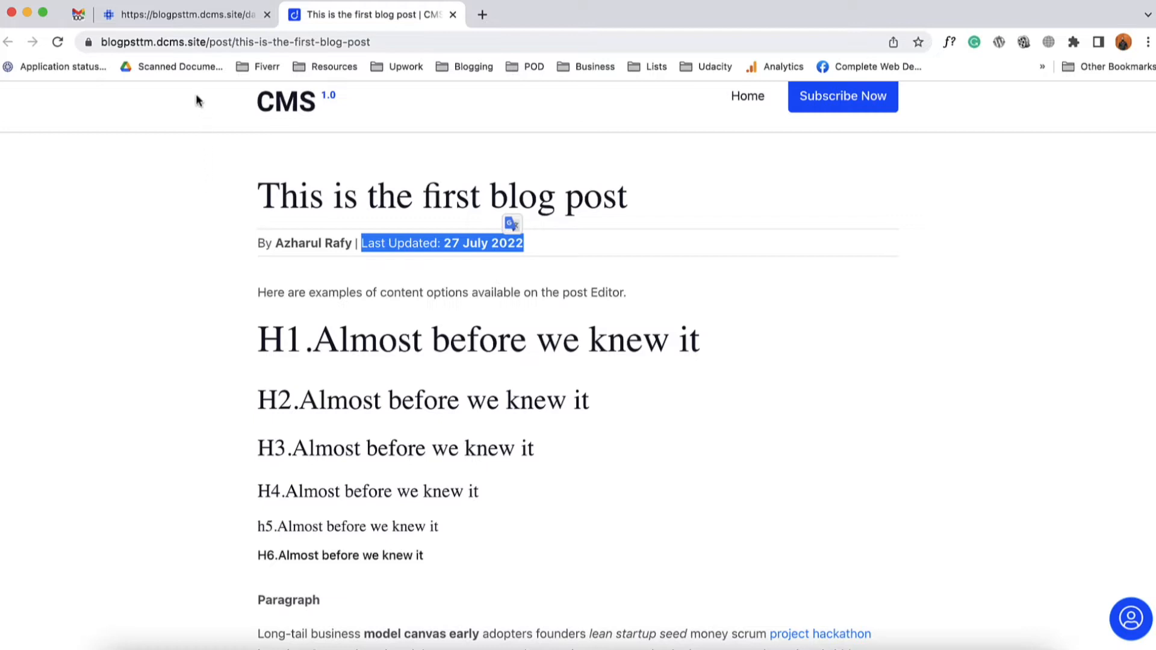
- Return to the site dashboard and open the Post Template page in the design editor
left_click(189, 20)
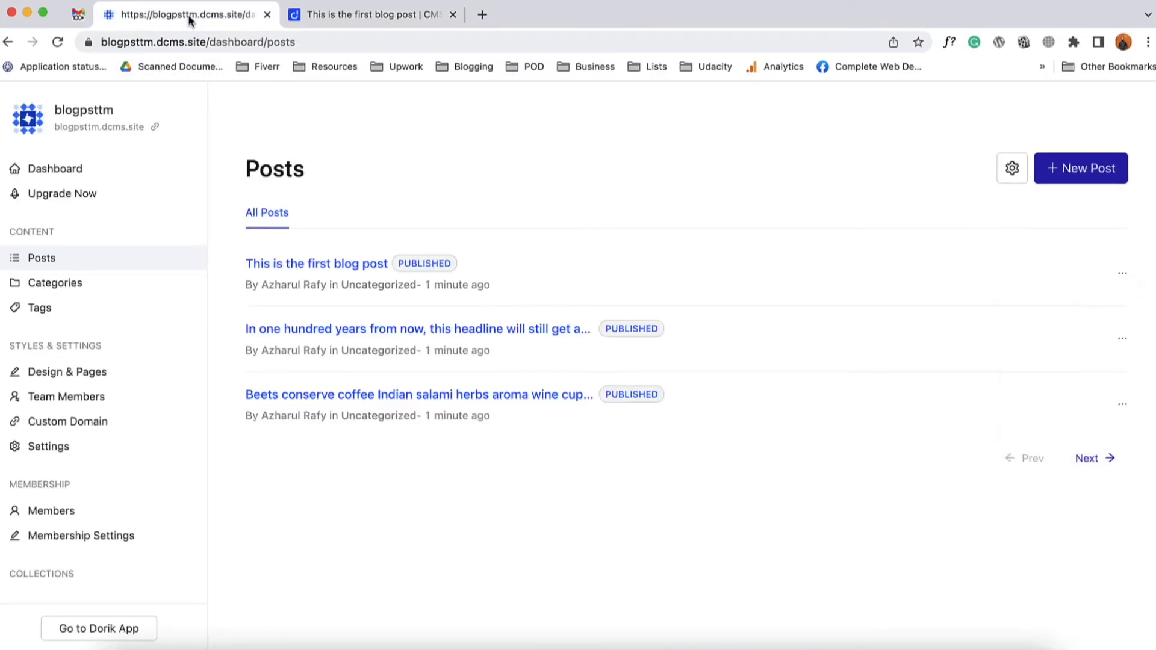
left_click(116, 379)
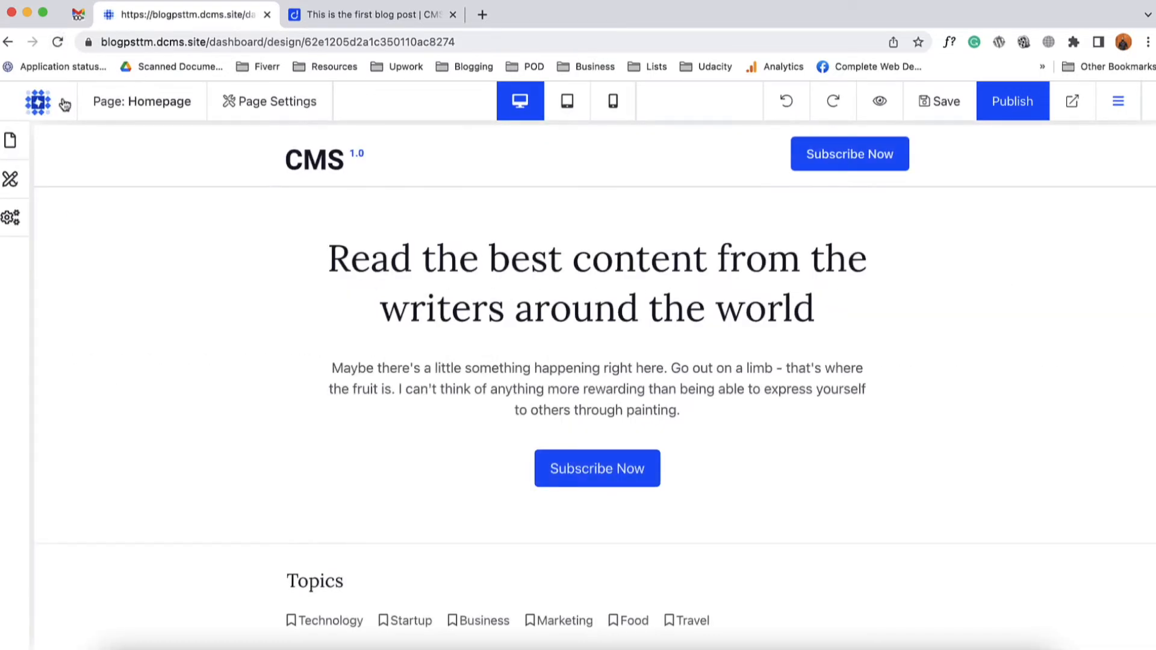
left_click(11, 145)
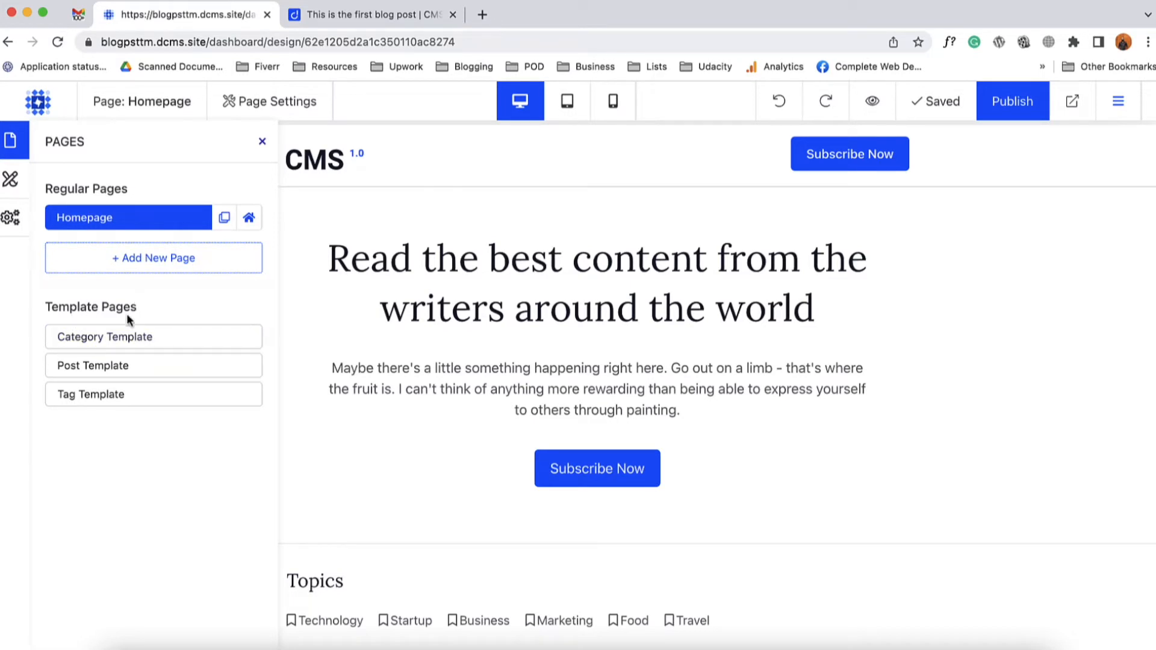
left_click(136, 370)
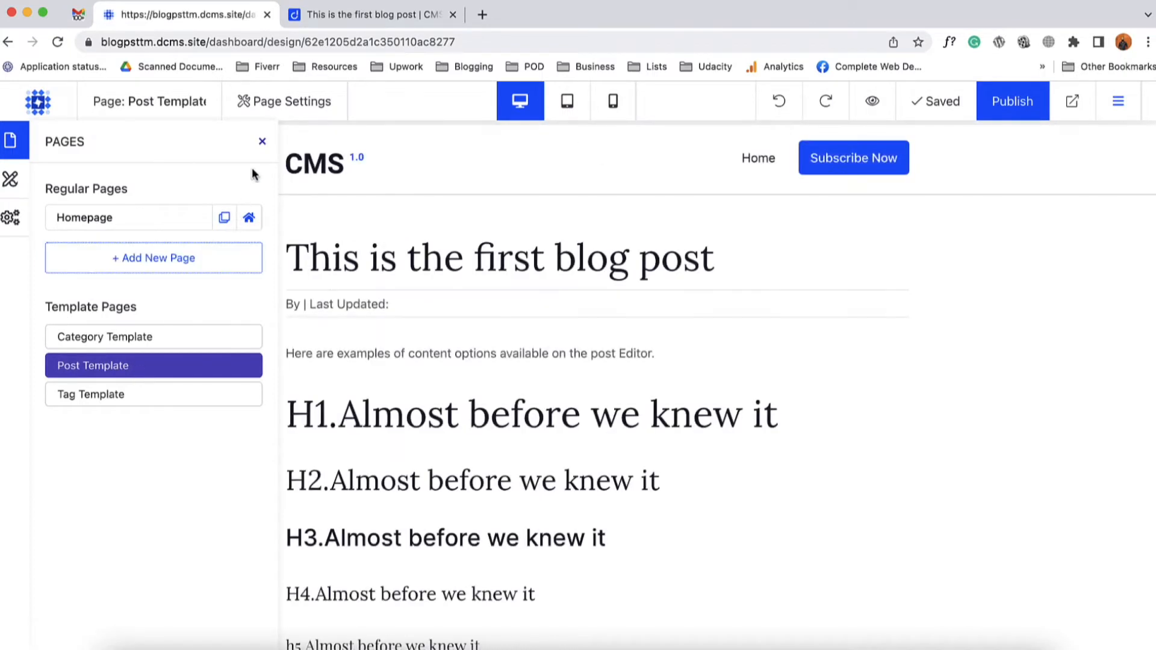
left_click(262, 142)
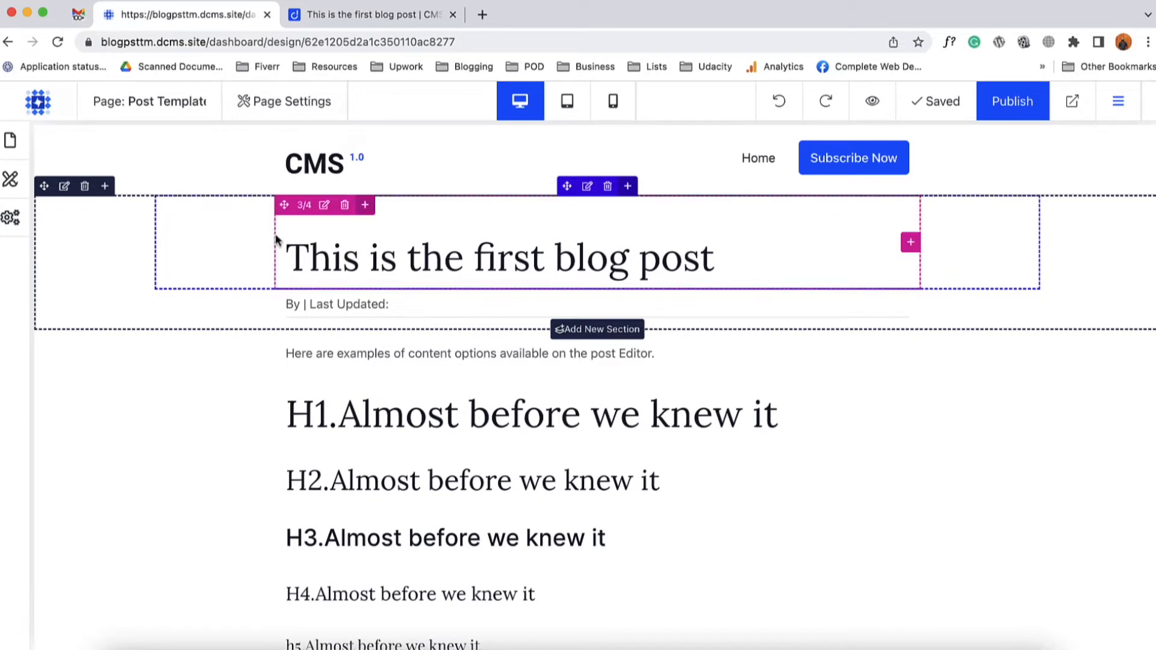
- Open the settings of the post title element and dock its settings panel at the side of the editor
scroll(300, 456, "down", 6)
scroll(300, 454, "up", 6)
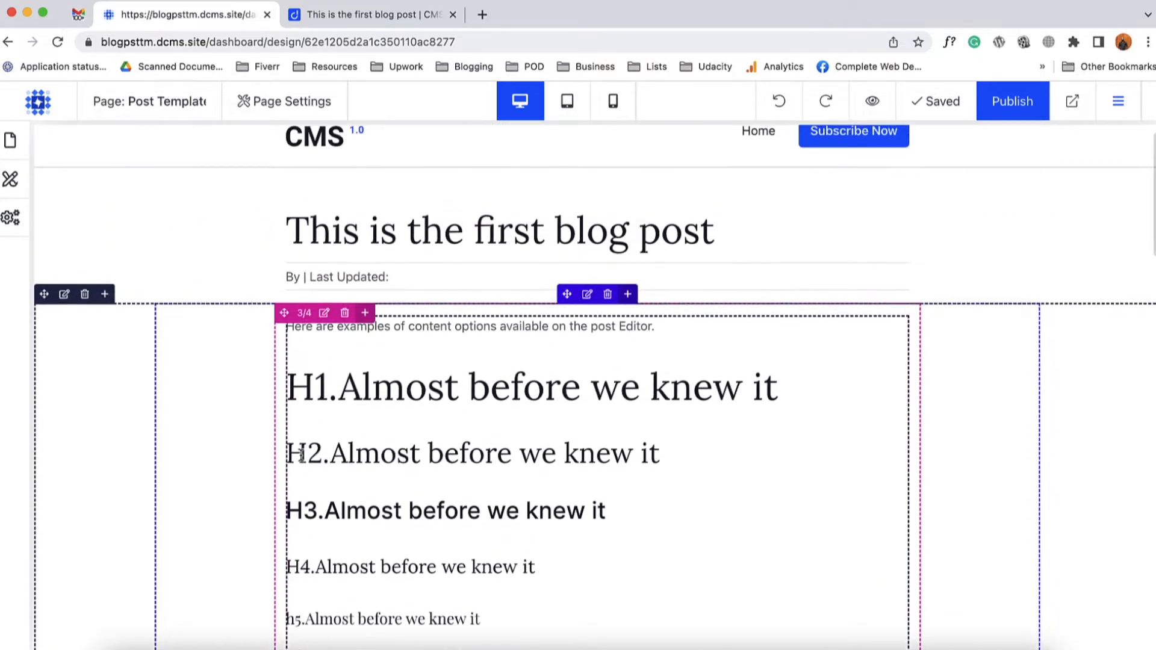
scroll(301, 456, "up", 1)
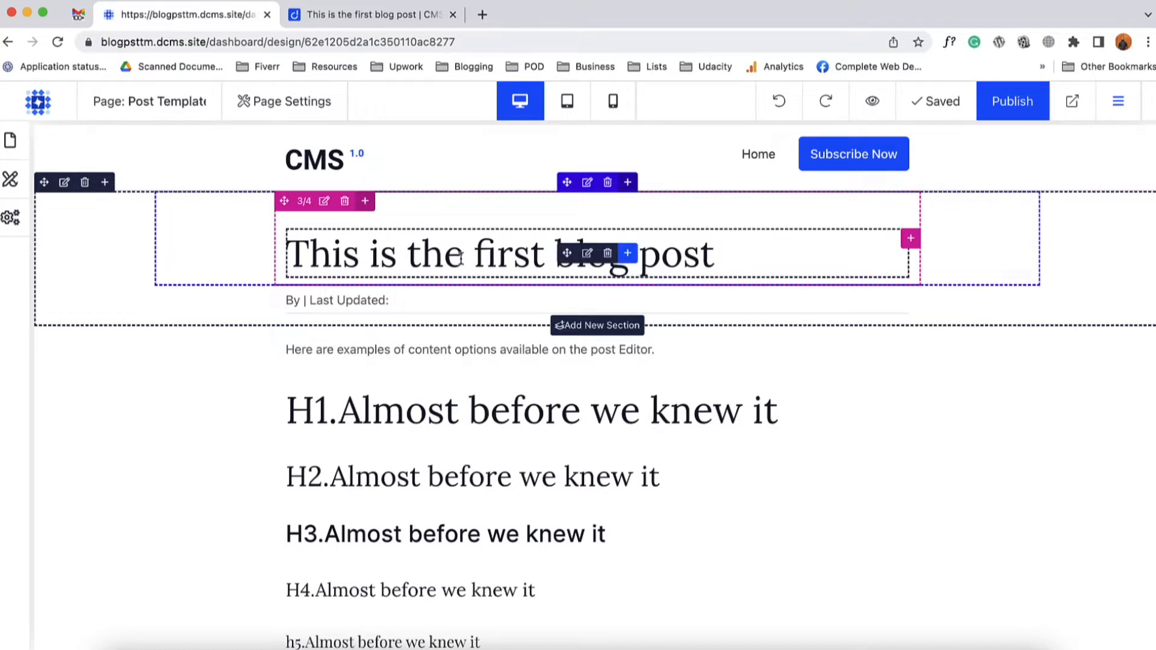
left_click(477, 258)
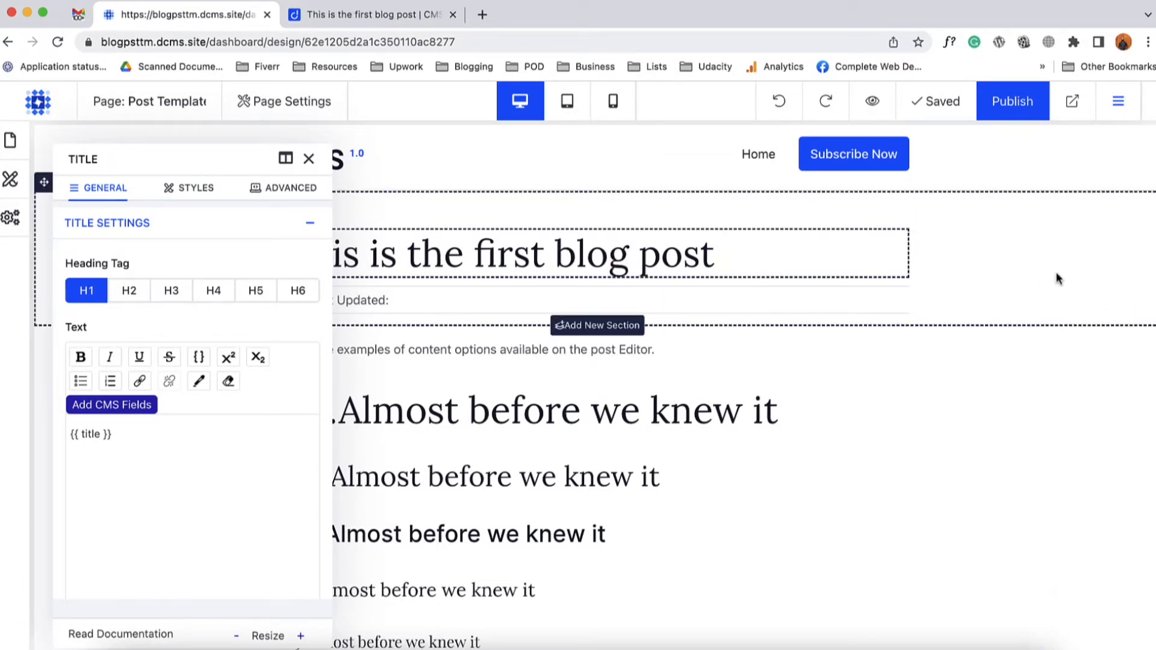
left_click(286, 159)
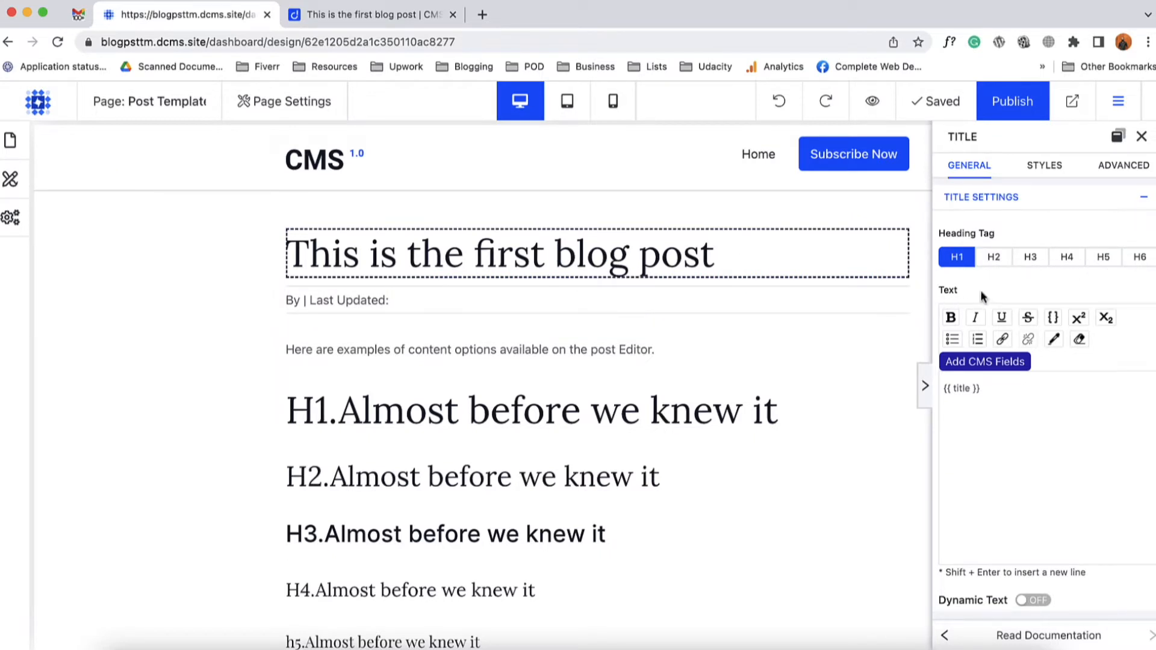
- Try bold formatting on the title field text and remove it again
triple_click(964, 389)
left_click(951, 317)
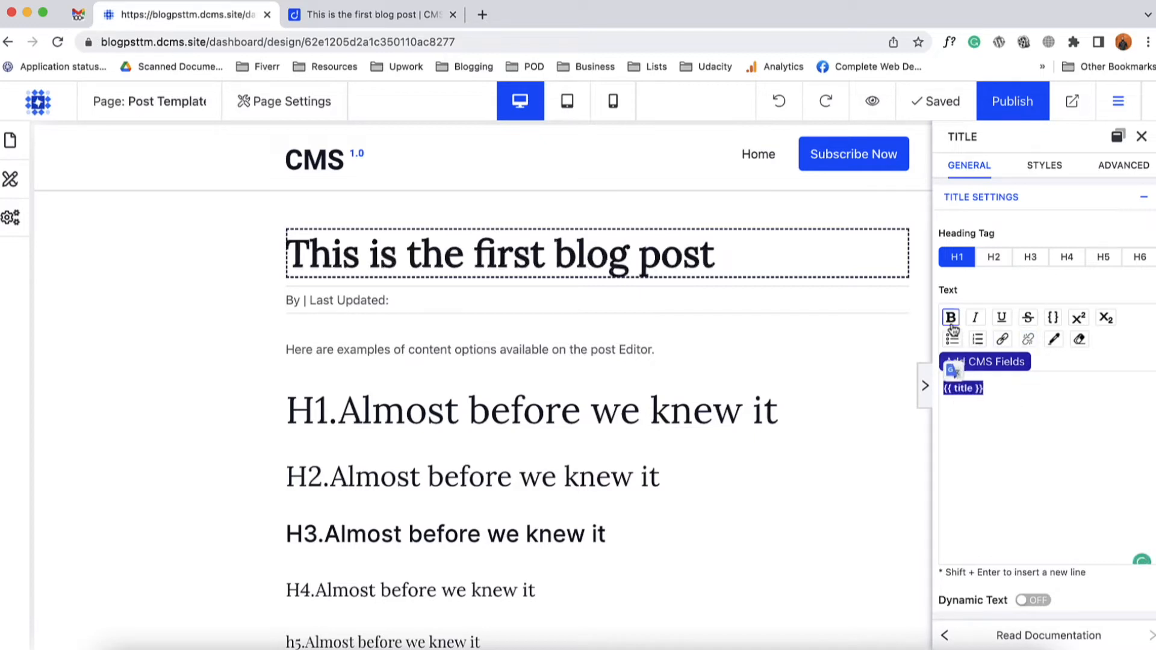
left_click(951, 318)
- Set the post title's alignment to center in its title styles
scroll(1105, 357, "down", 3)
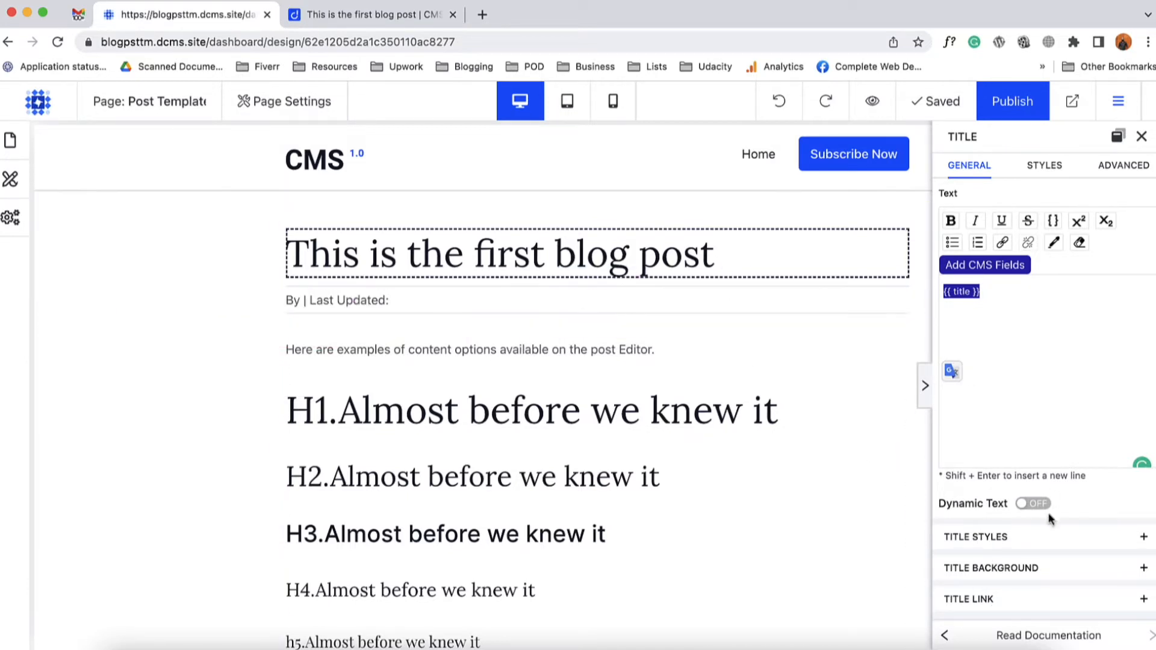
left_click(971, 537)
scroll(971, 542, "down", 3)
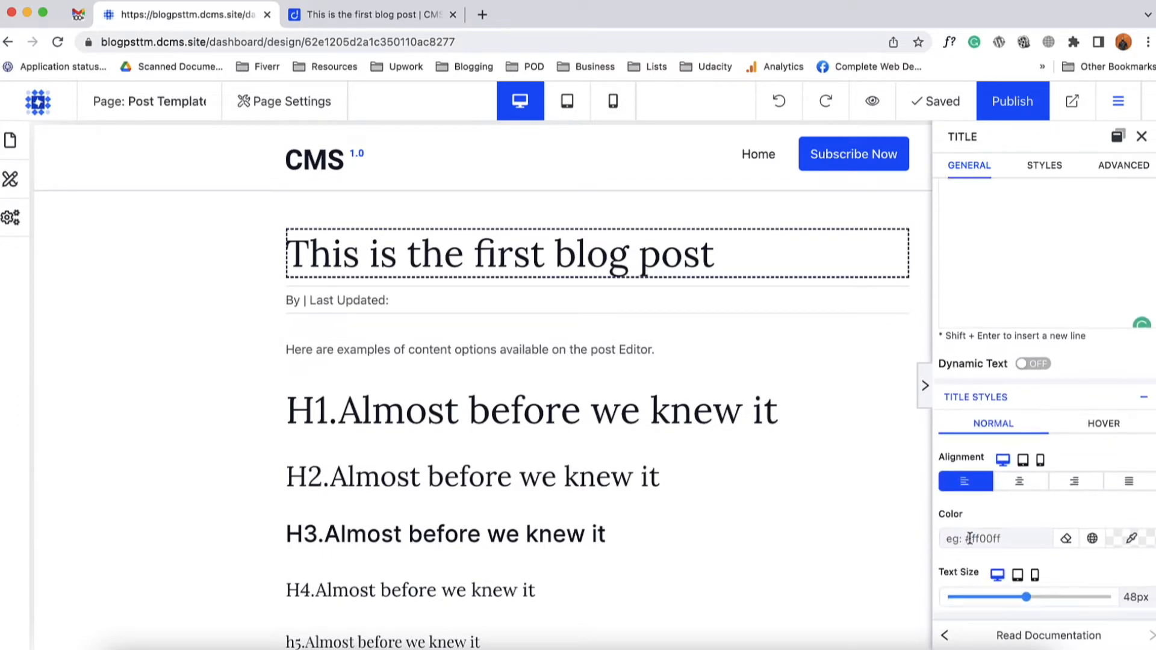
left_click(1019, 485)
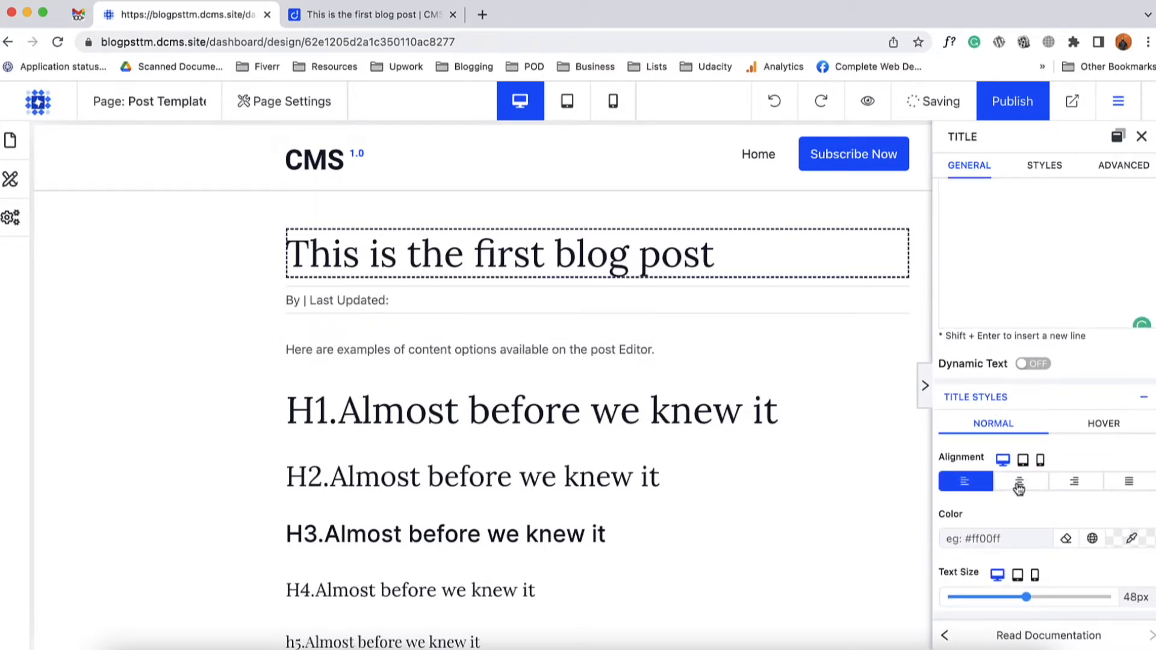
left_click(1019, 484)
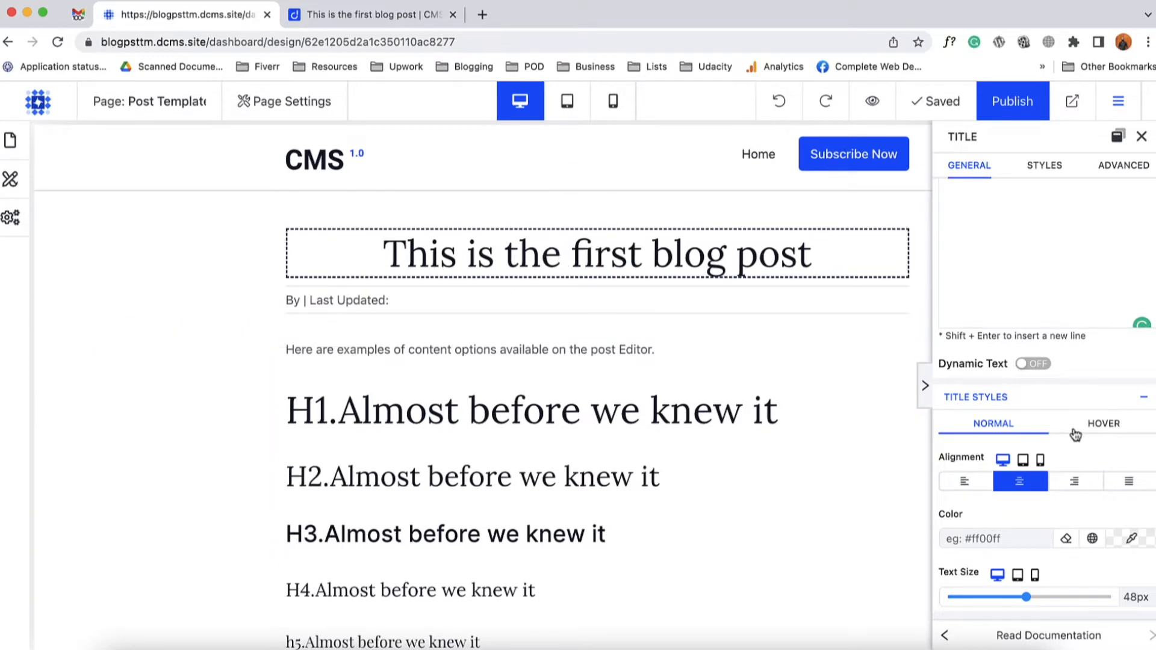
- Check the title's hover style options and return to its normal style settings
left_click(1097, 427)
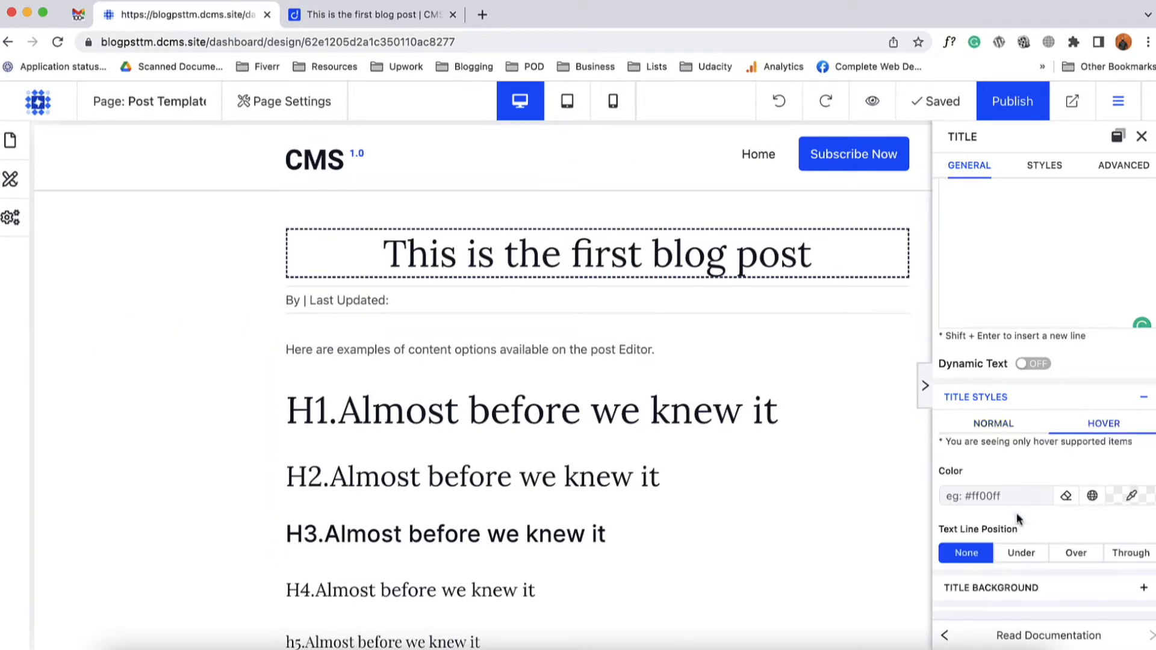
scroll(1019, 542, "down", 1)
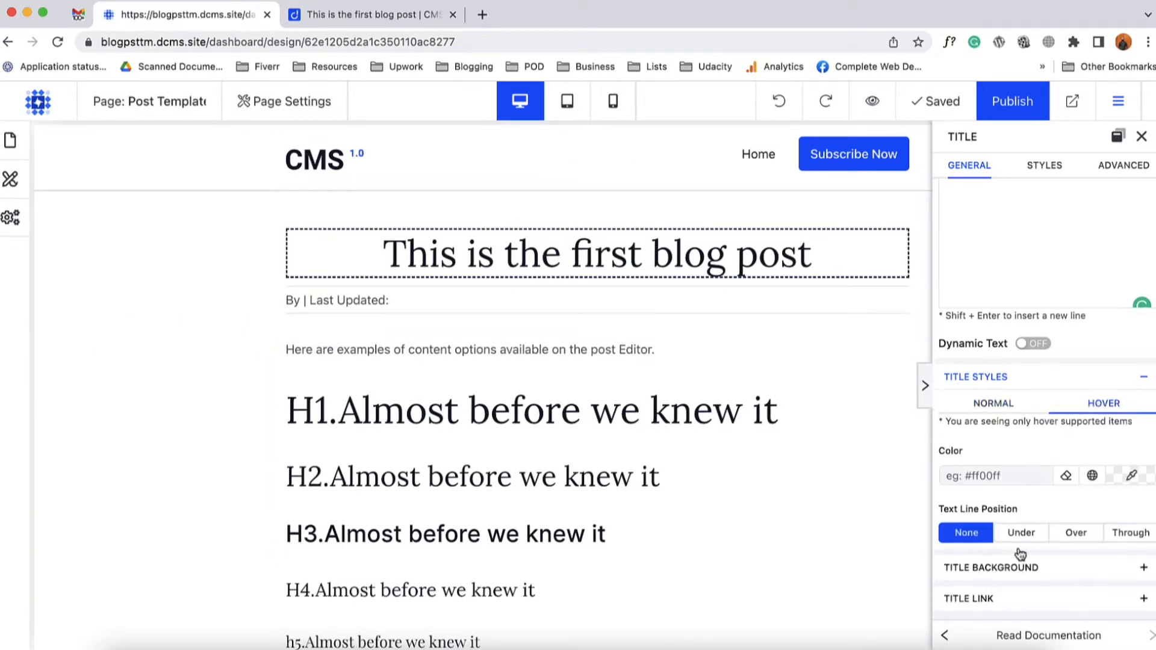
left_click(1010, 415)
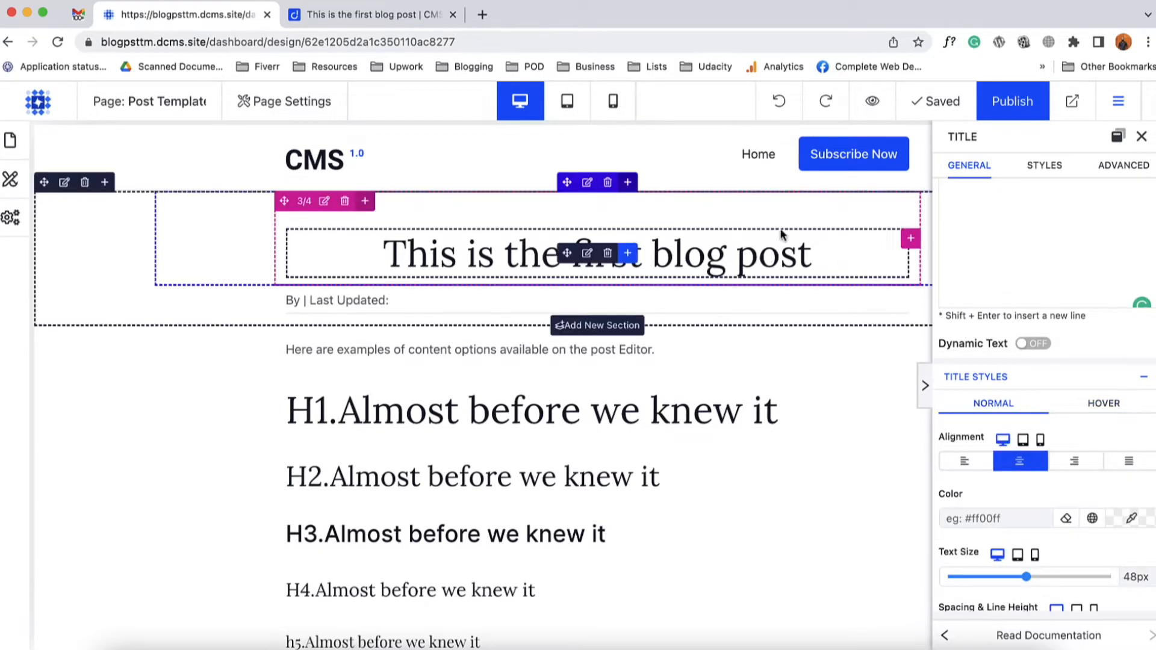
- Publish the post template and check the title and the author and date line on the live post page
left_click(1006, 114)
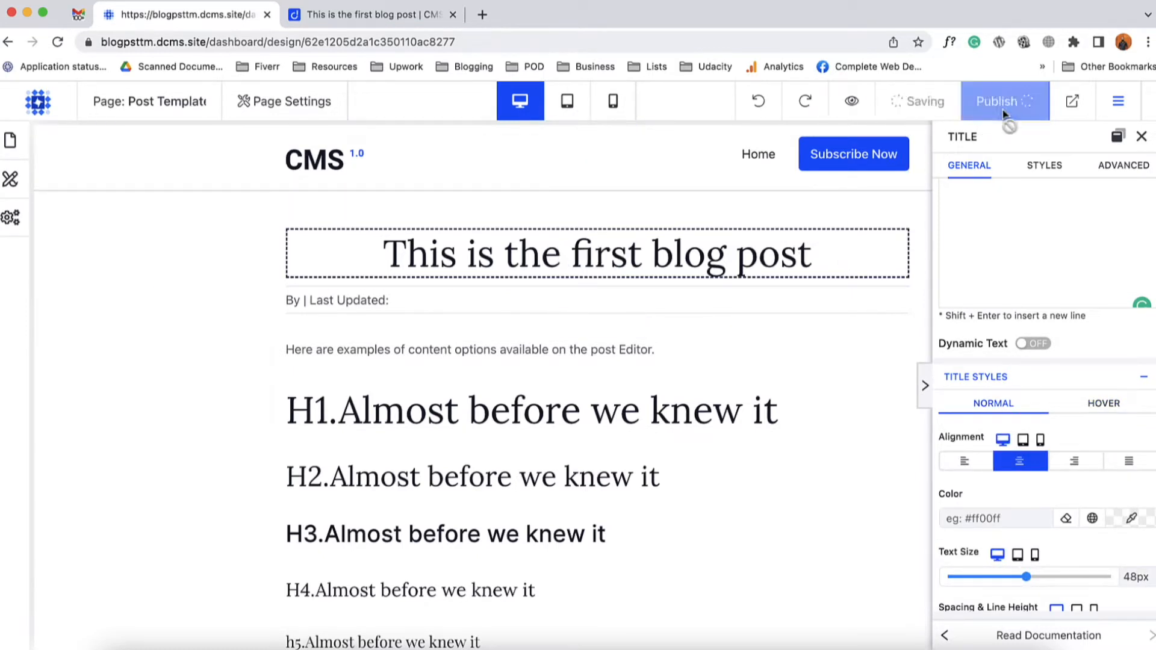
left_click(373, 16)
left_click_drag(377, 199, 734, 201)
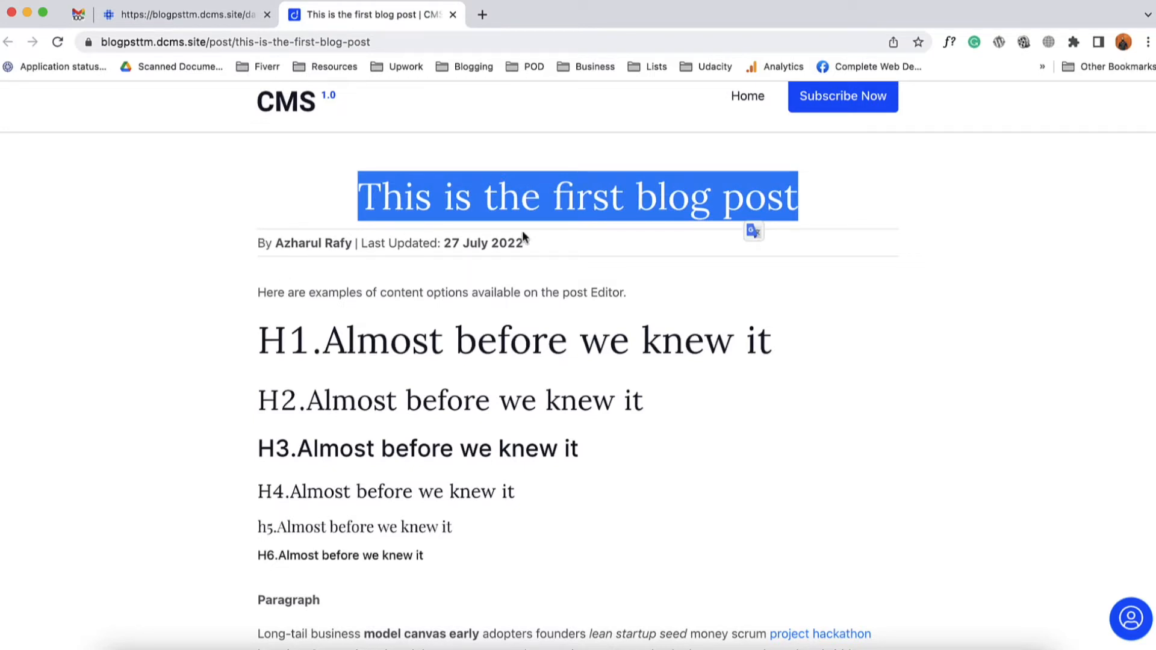
double_click(269, 243)
left_click_drag(269, 244, 522, 244)
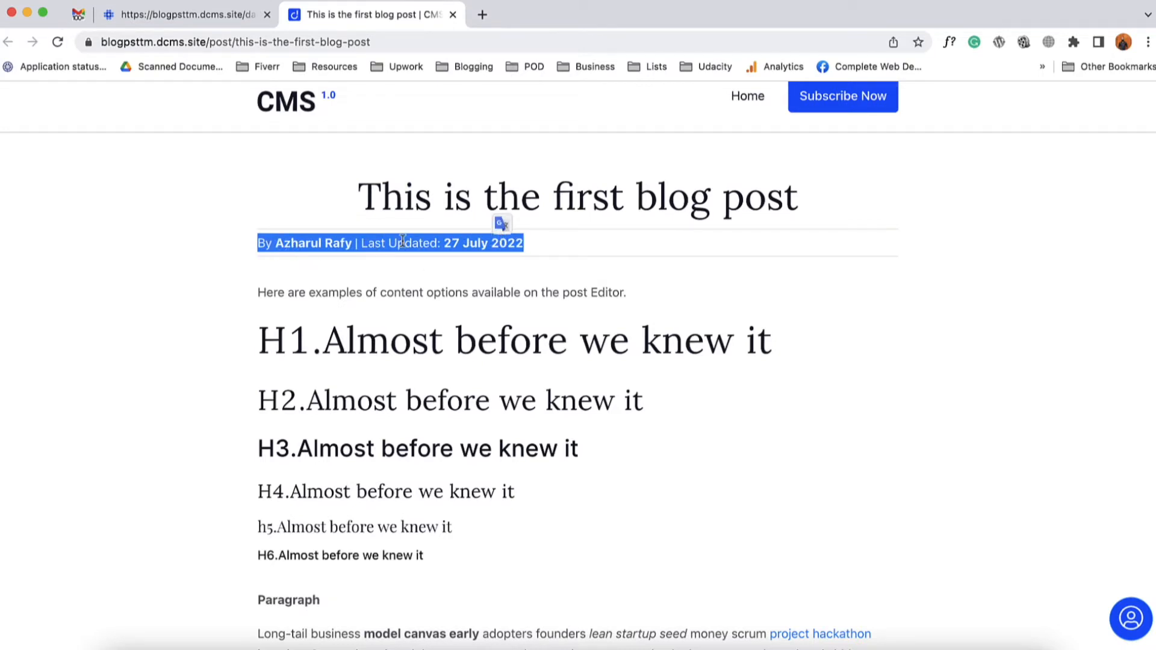
- In the post template's byline text, replace the word "By" before the author name field with "Author:"
left_click(207, 17)
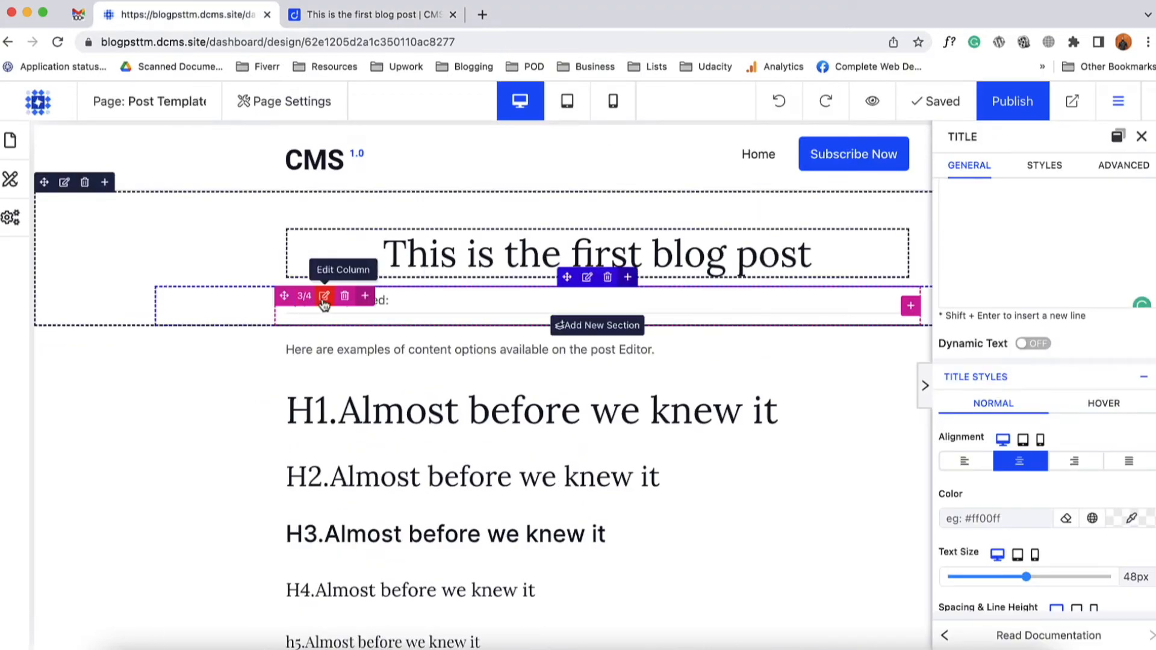
left_click(429, 308)
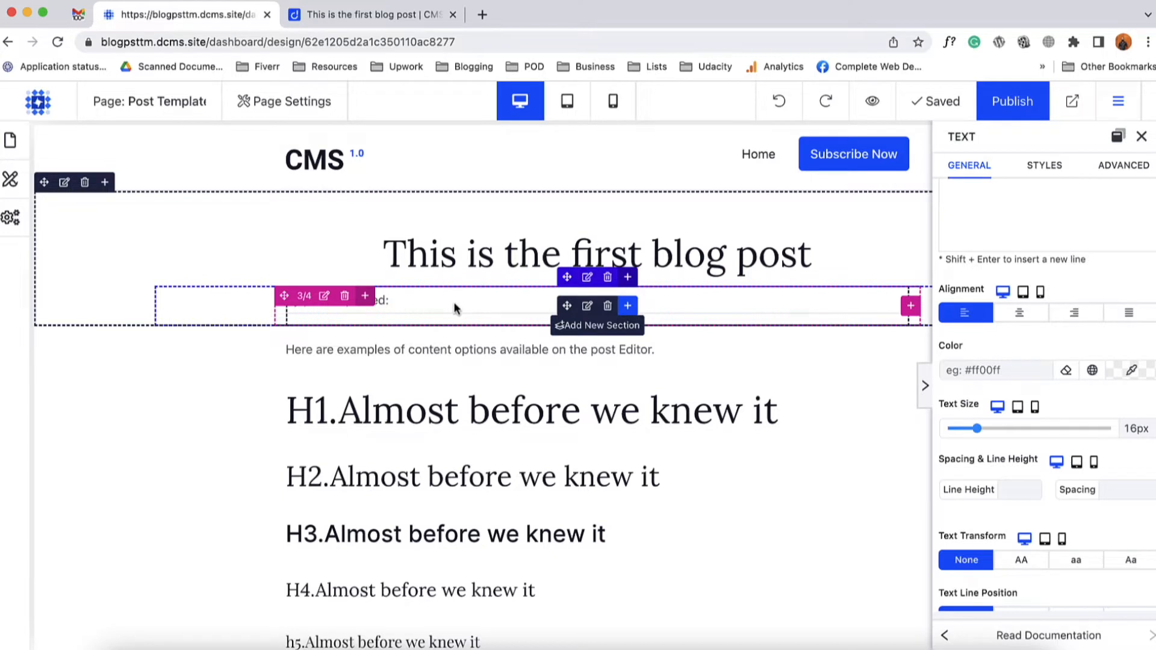
scroll(964, 235, "up", 5)
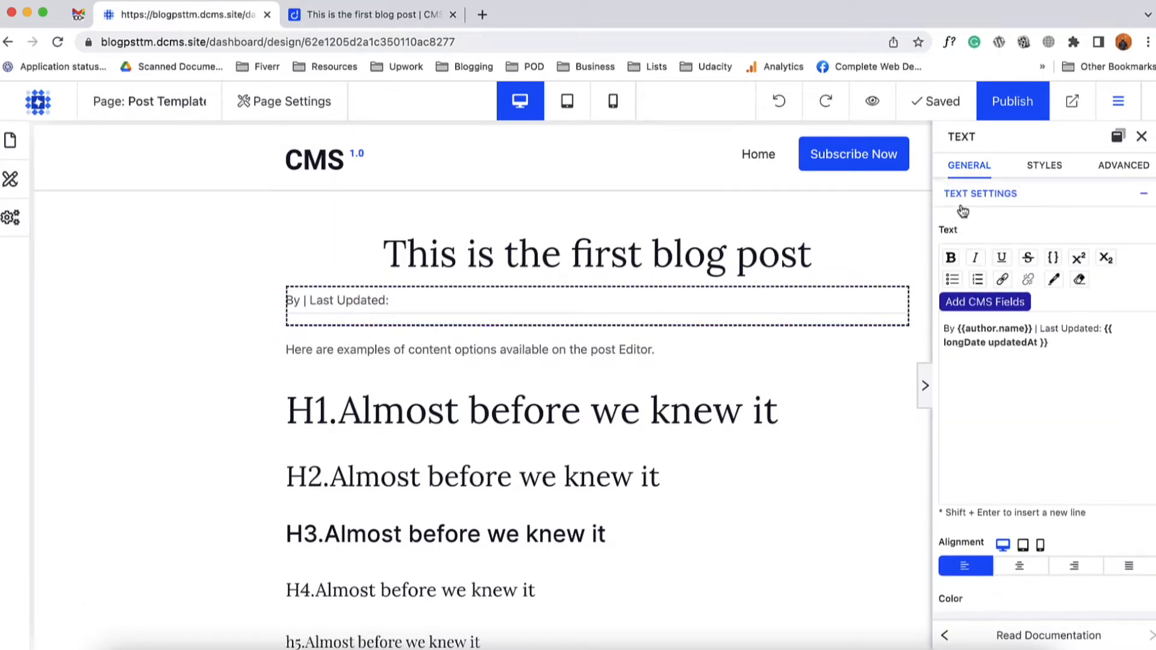
scroll(990, 229, "up", 1)
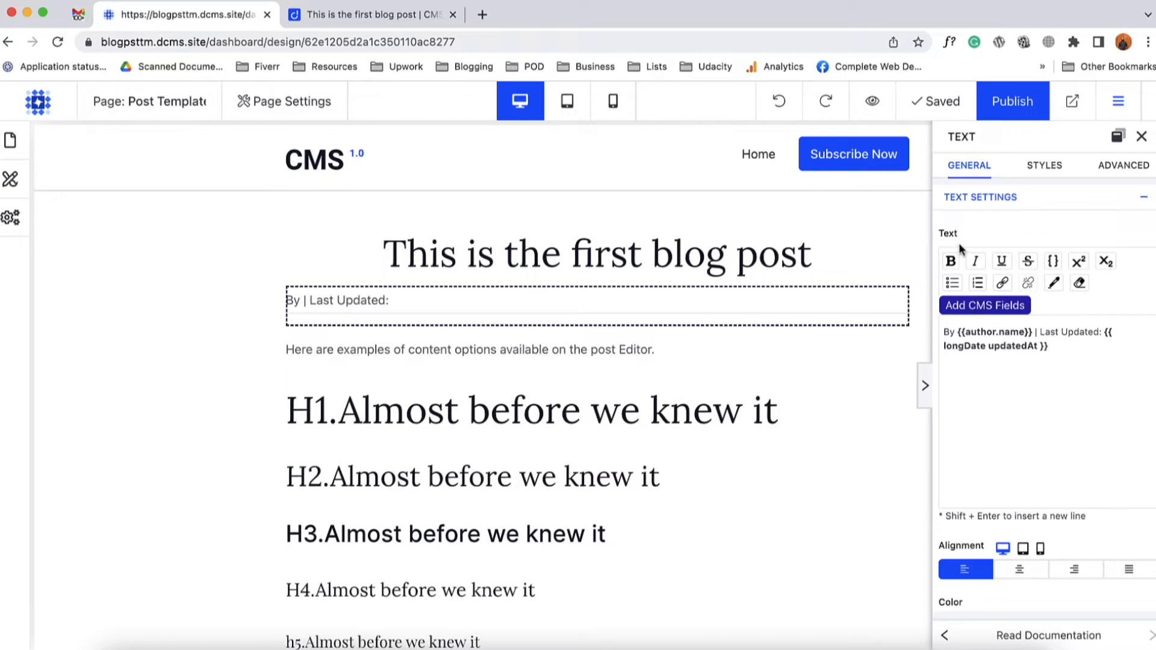
double_click(955, 335)
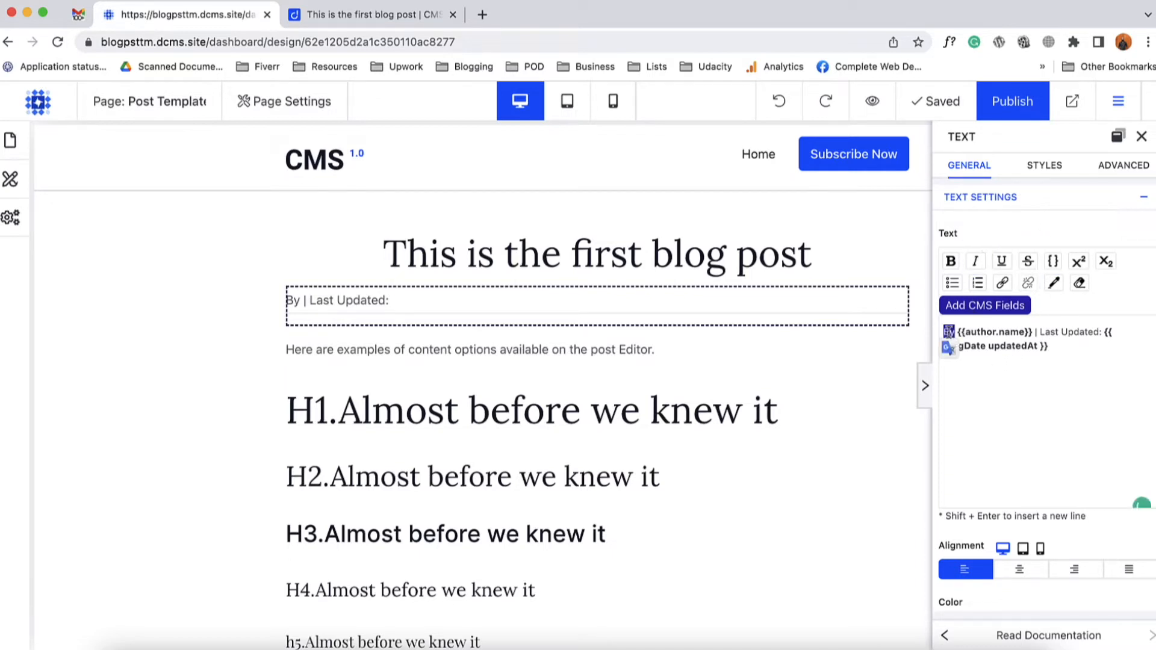
type("Auto")
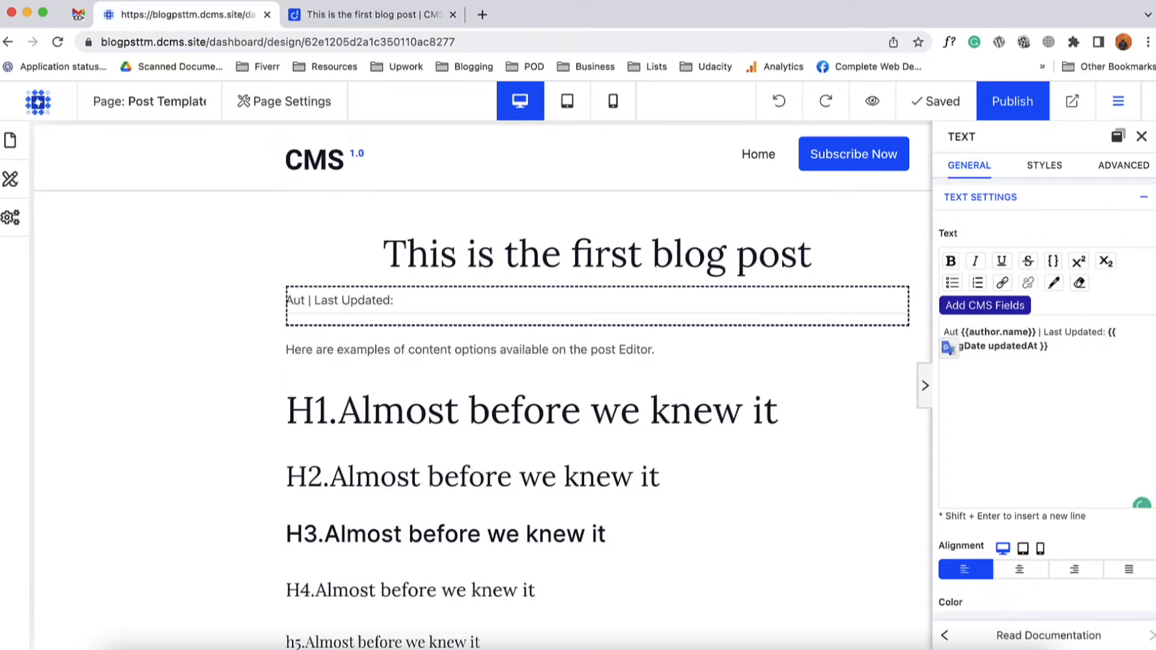
key("BackSpace")
type("hor:")
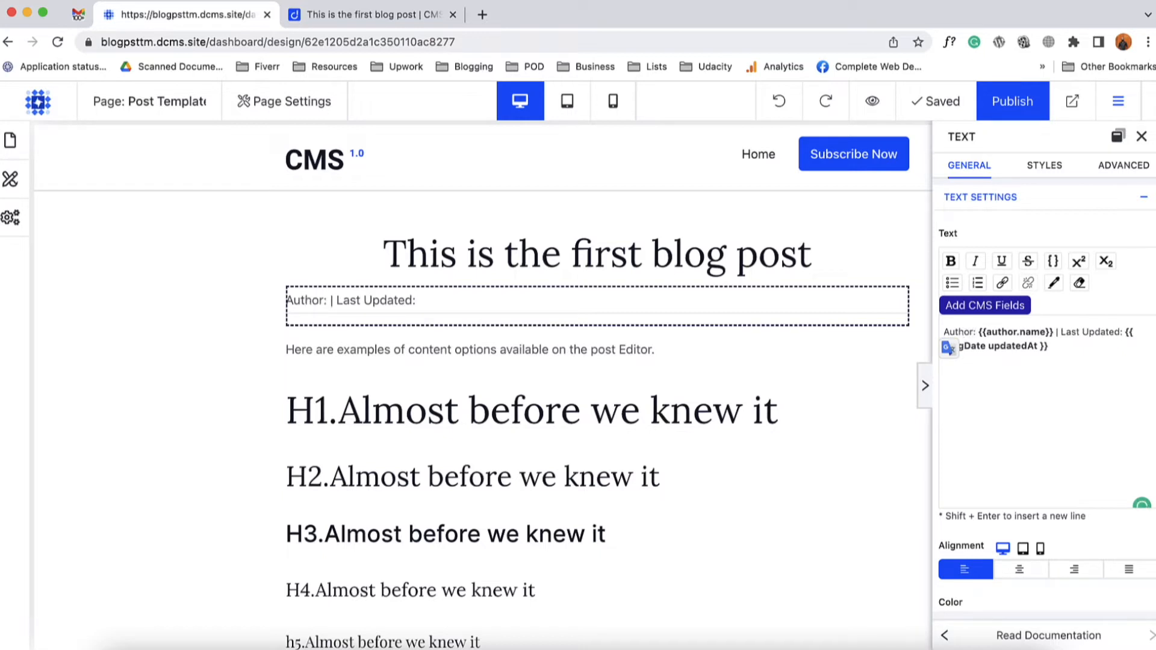
- Replace the byline's "Last Updated:" label and date field with "Post Created:" followed by the Post Creation Date CMS field
mouse_move(1063, 334)
left_mouse_down()
mouse_move(1081, 333)
mouse_move(1075, 352)
left_mouse_up()
key("BackSpace")
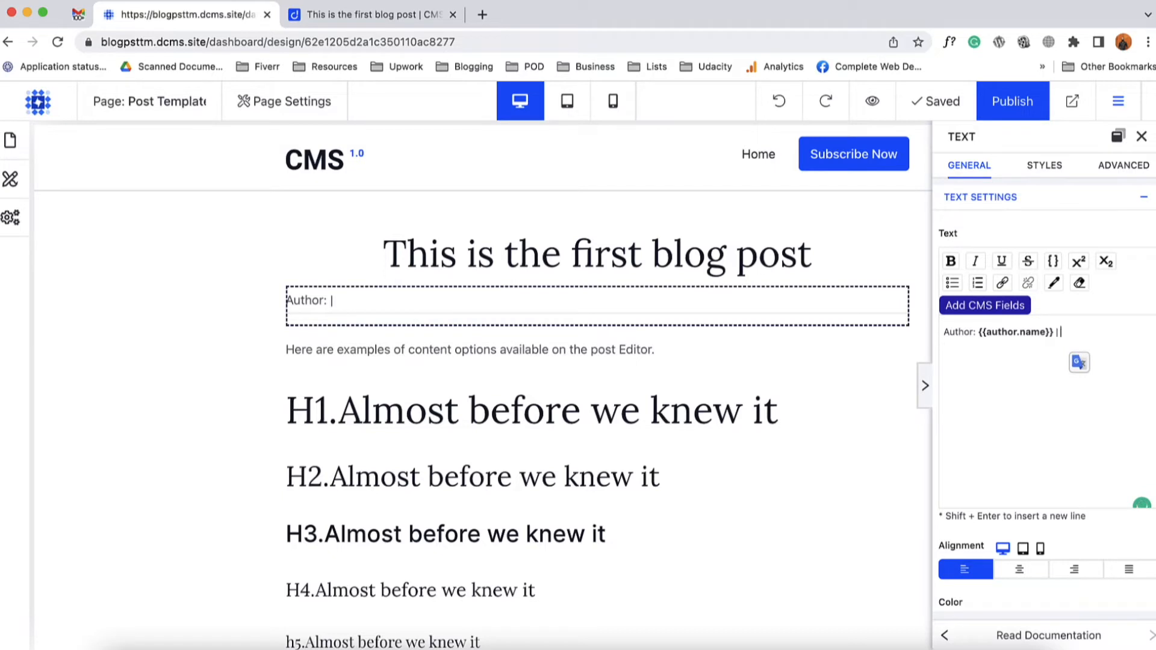
type("Post Created:")
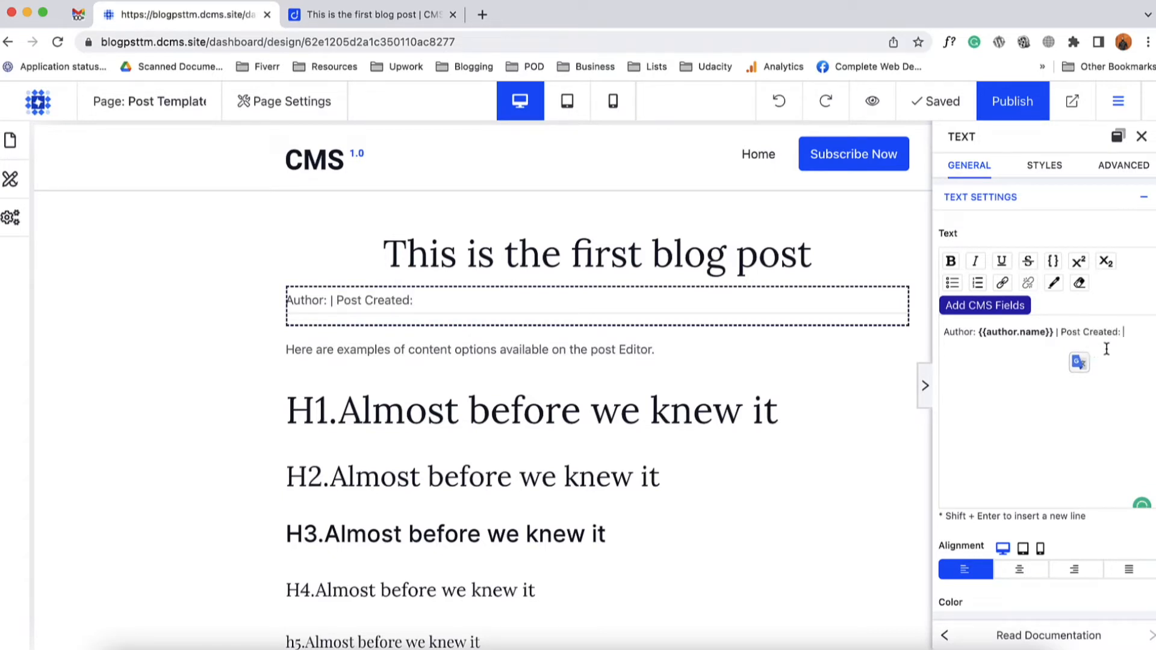
left_click(999, 314)
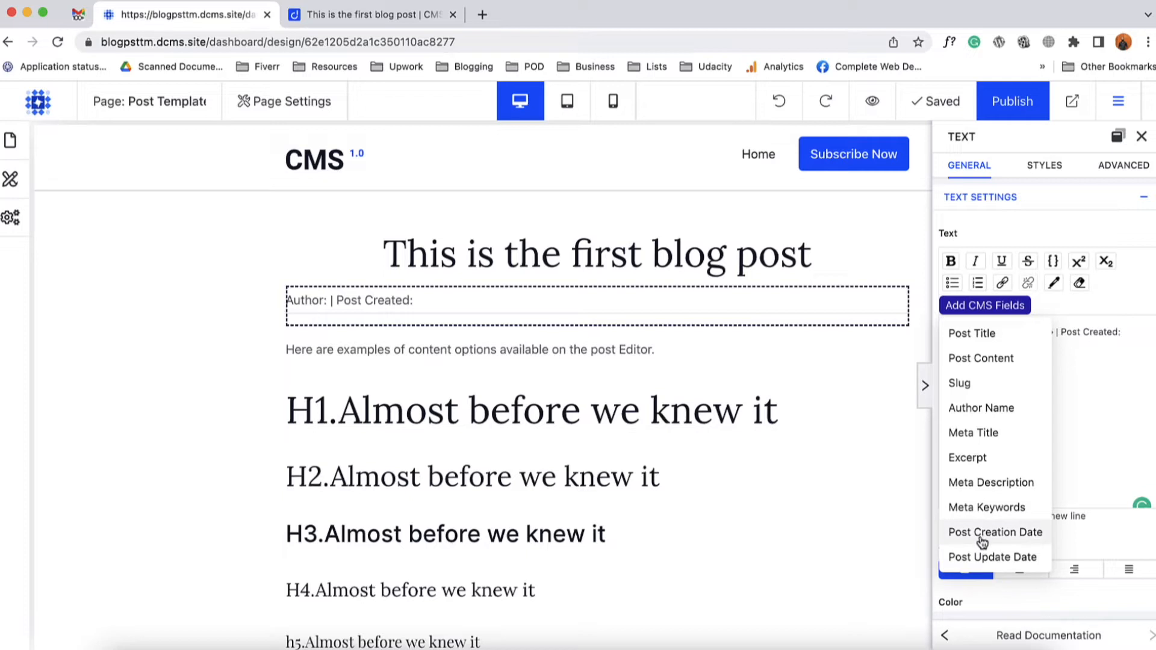
left_click(1001, 535)
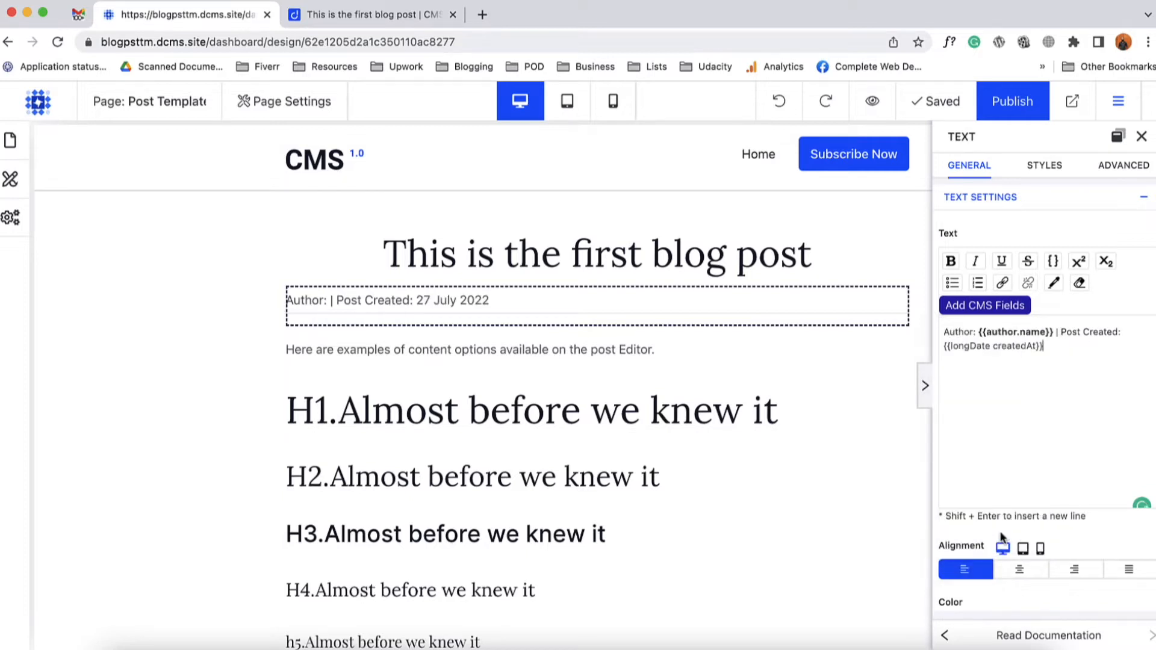
- Make the creation date field in the byline bold and set the byline's alignment to center
left_click_drag(945, 349, 1057, 346)
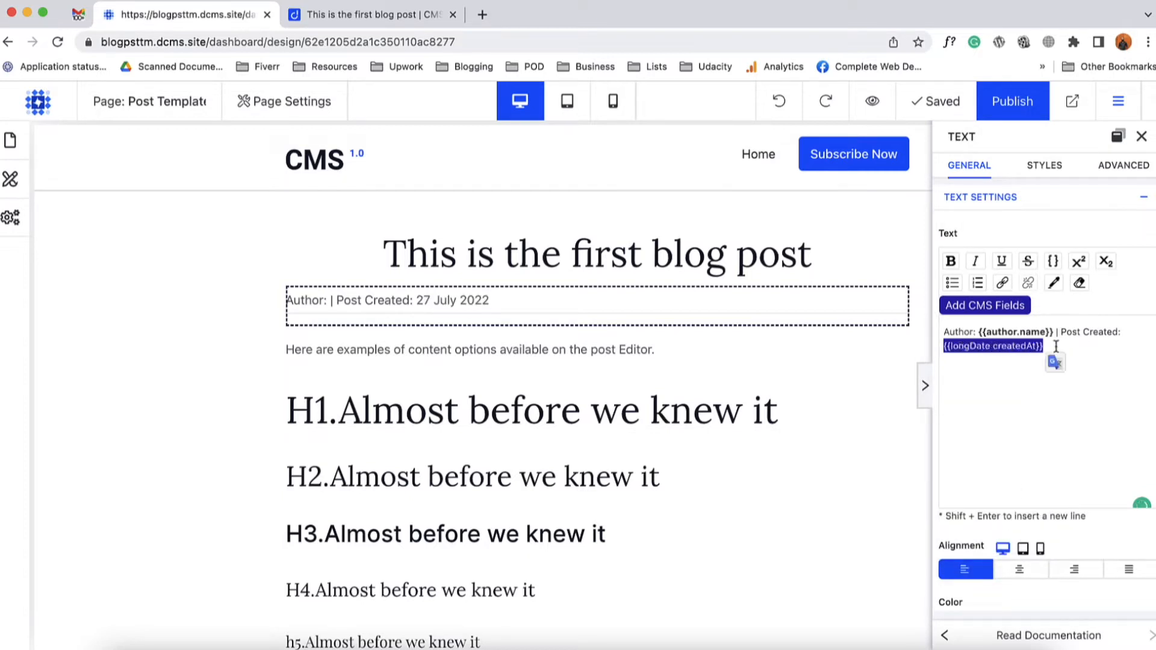
left_click(951, 264)
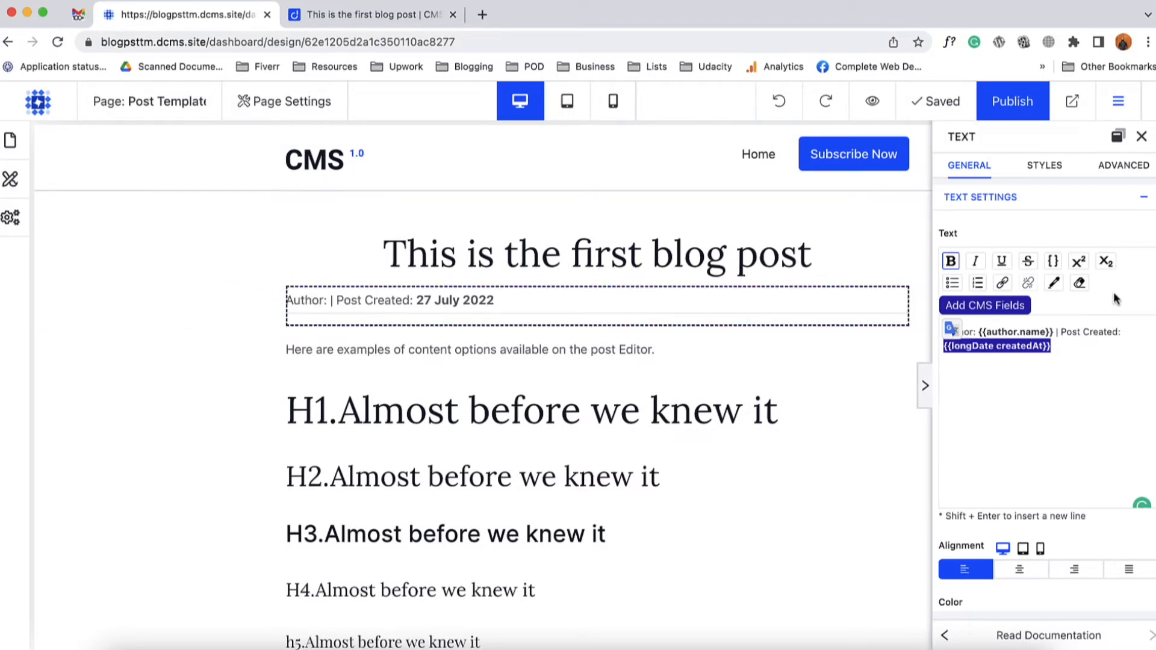
scroll(1115, 293, "down", 4)
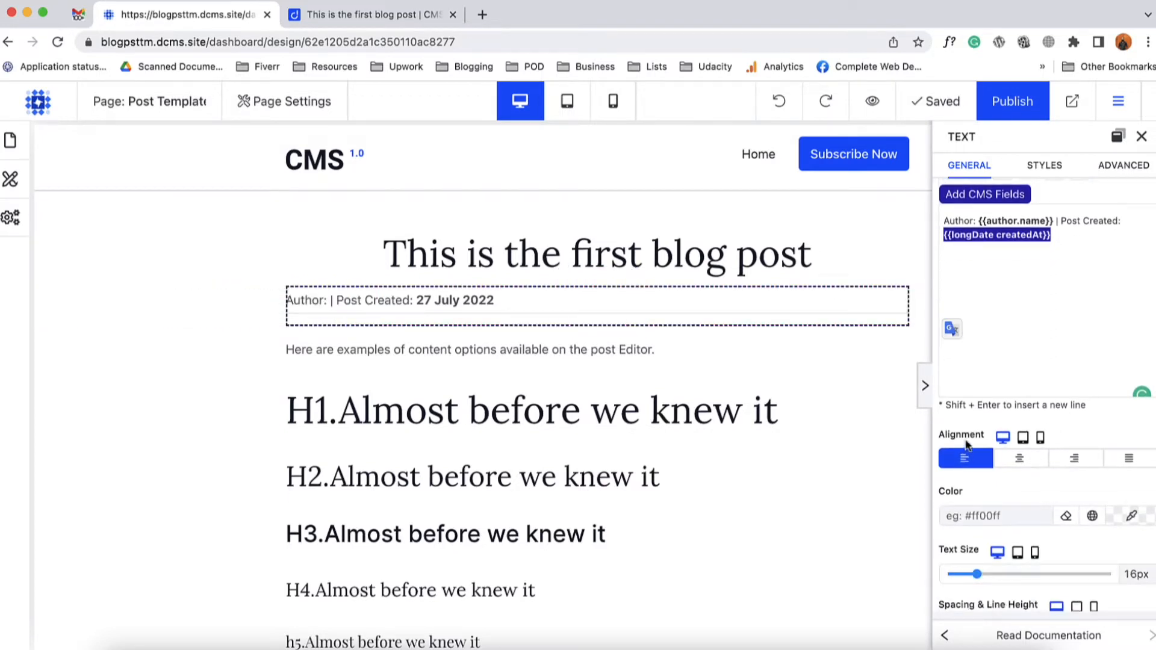
left_click(1024, 464)
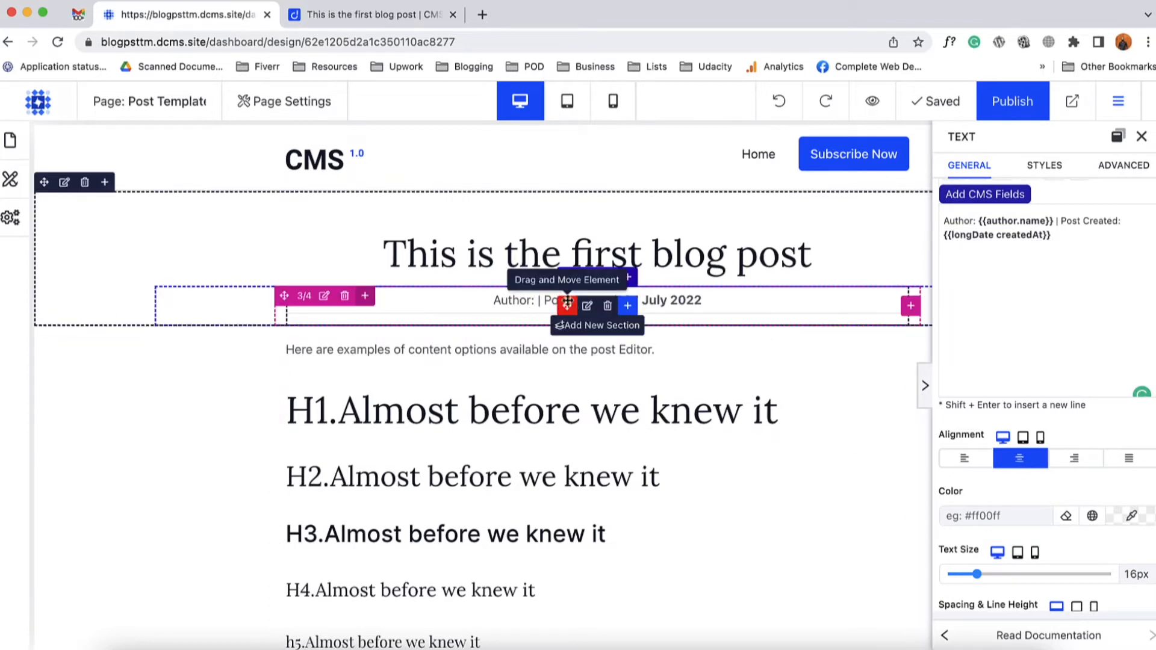
- Review the byline's remaining text settings, publish the post template, and check the byline on the live post page
scroll(1006, 463, "down", 1)
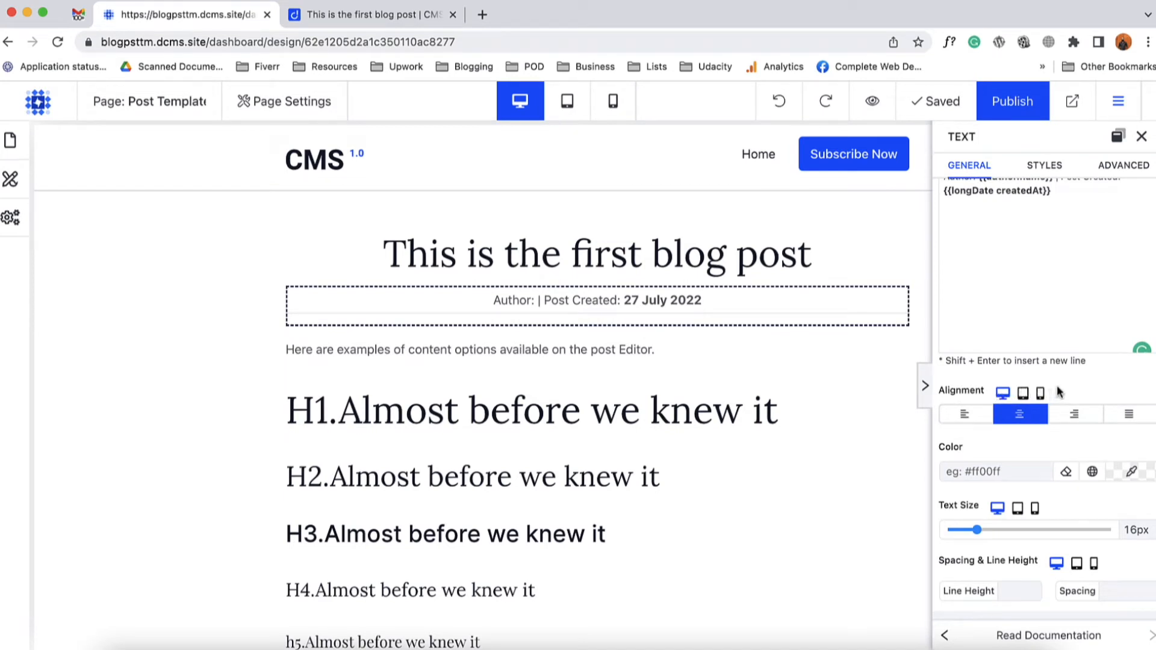
scroll(1042, 441, "down", 2)
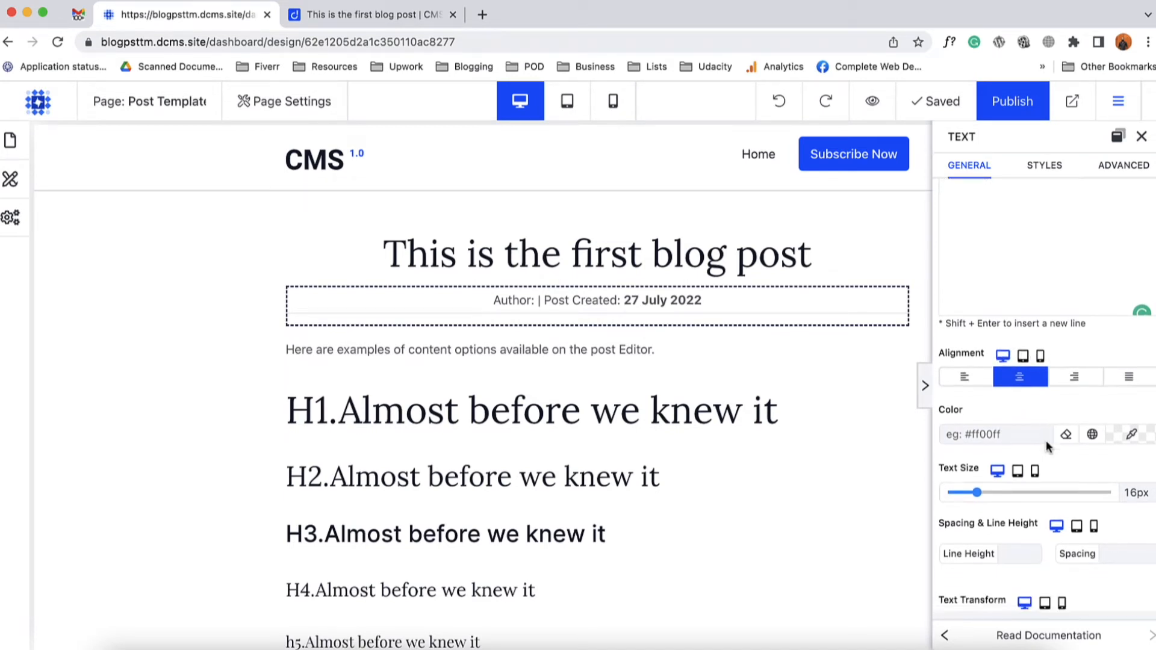
scroll(1045, 481, "down", 2)
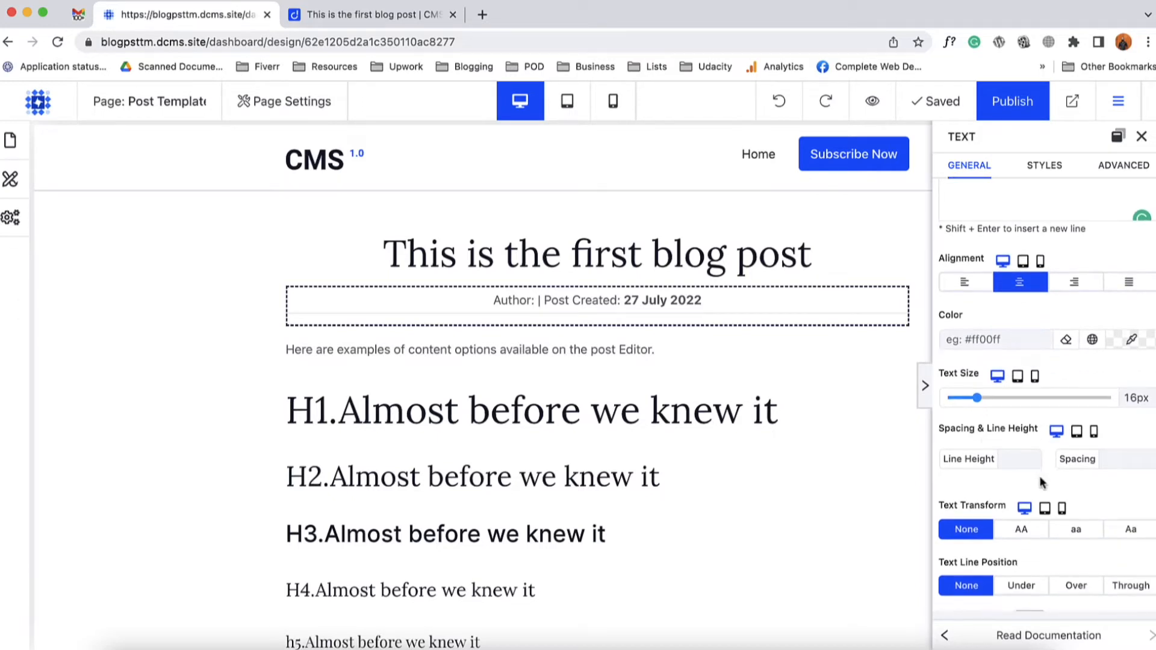
scroll(1020, 432, "down", 4)
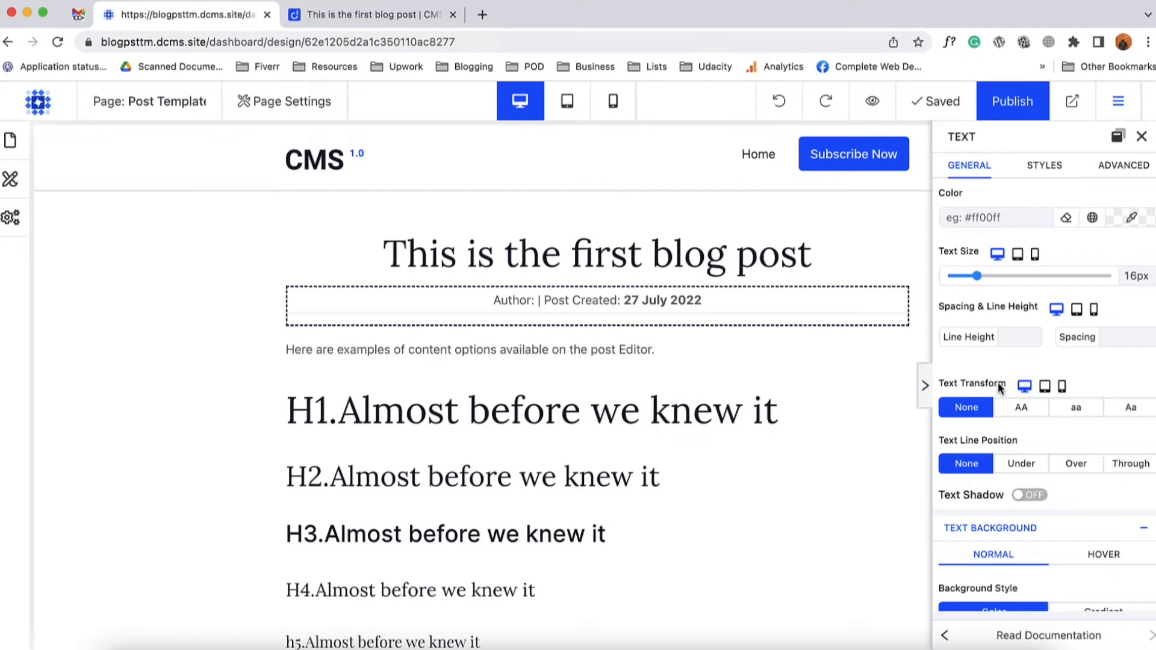
scroll(993, 443, "down", 3)
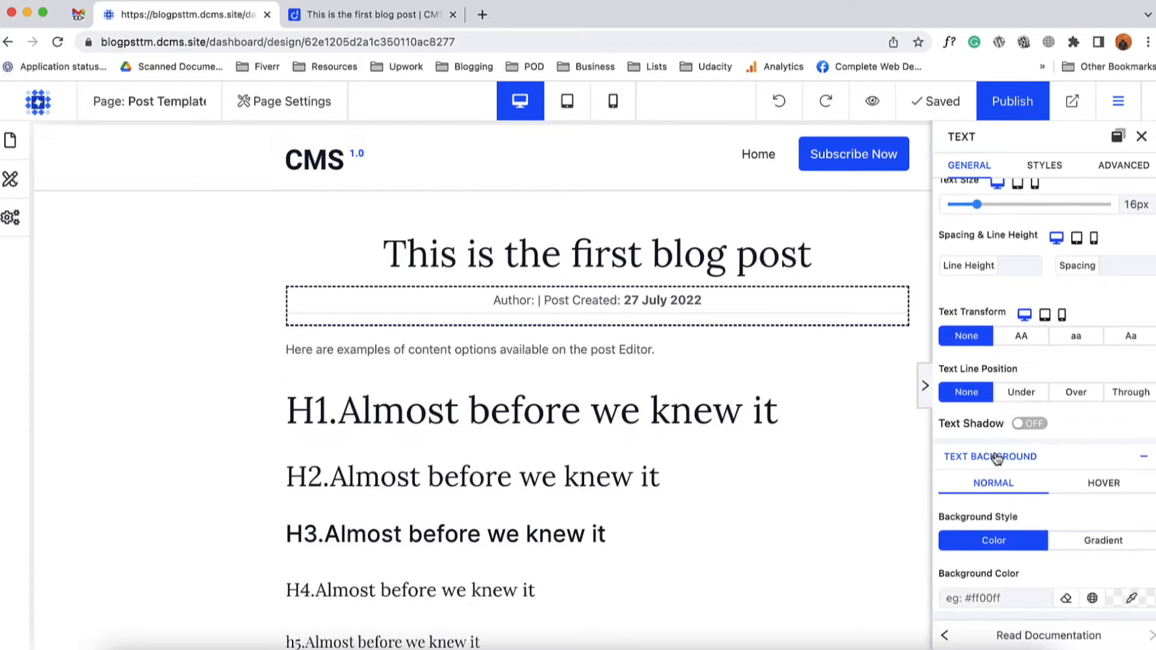
scroll(1004, 462, "up", 10)
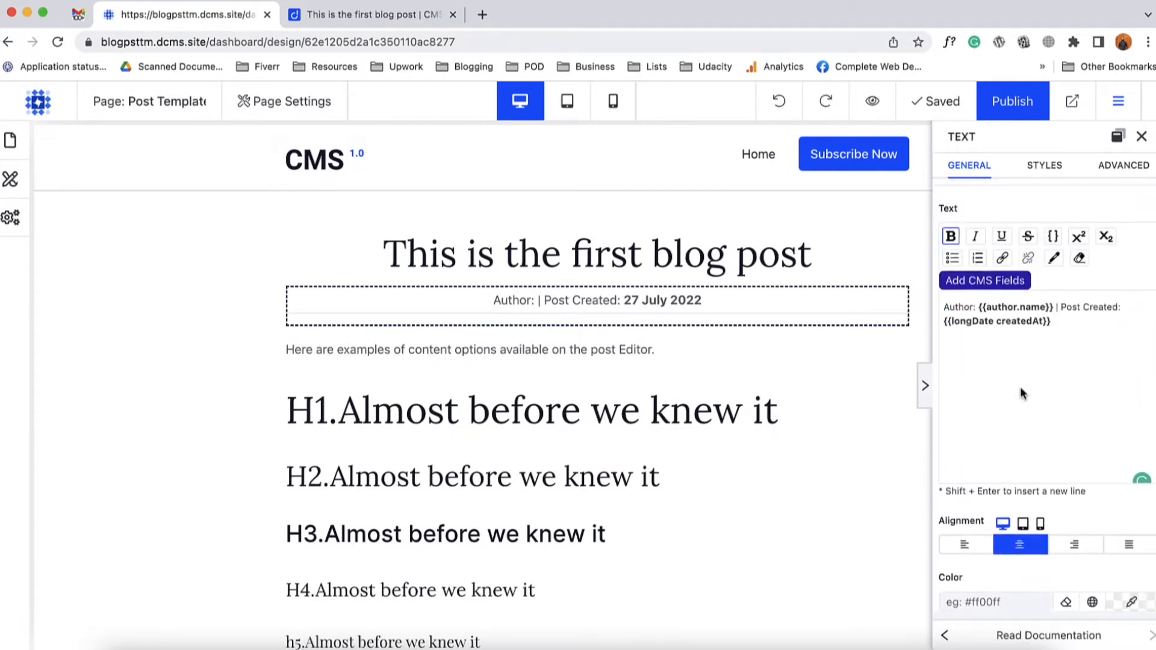
left_click(1012, 120)
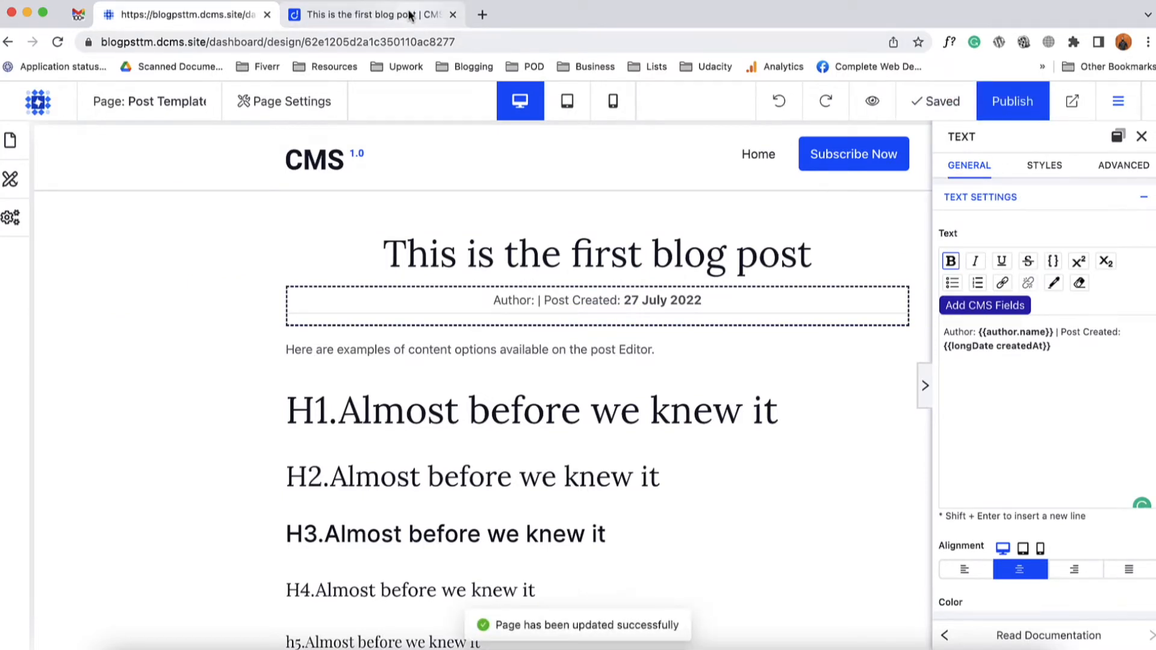
left_click(428, 24)
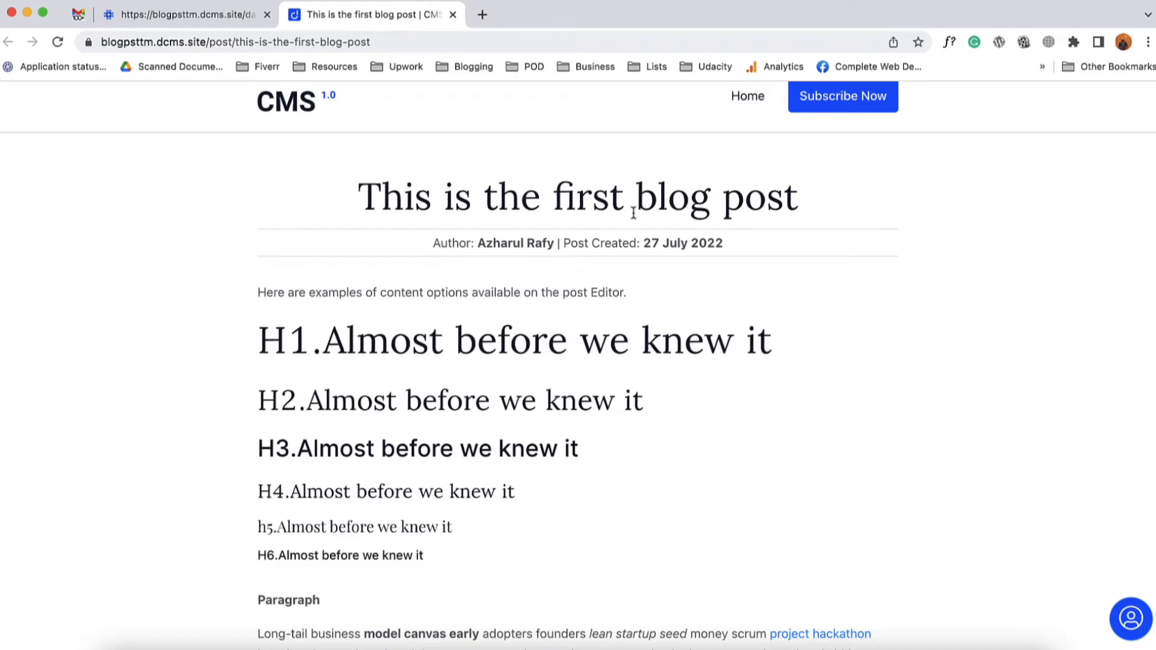
scroll(447, 234, "down", 3)
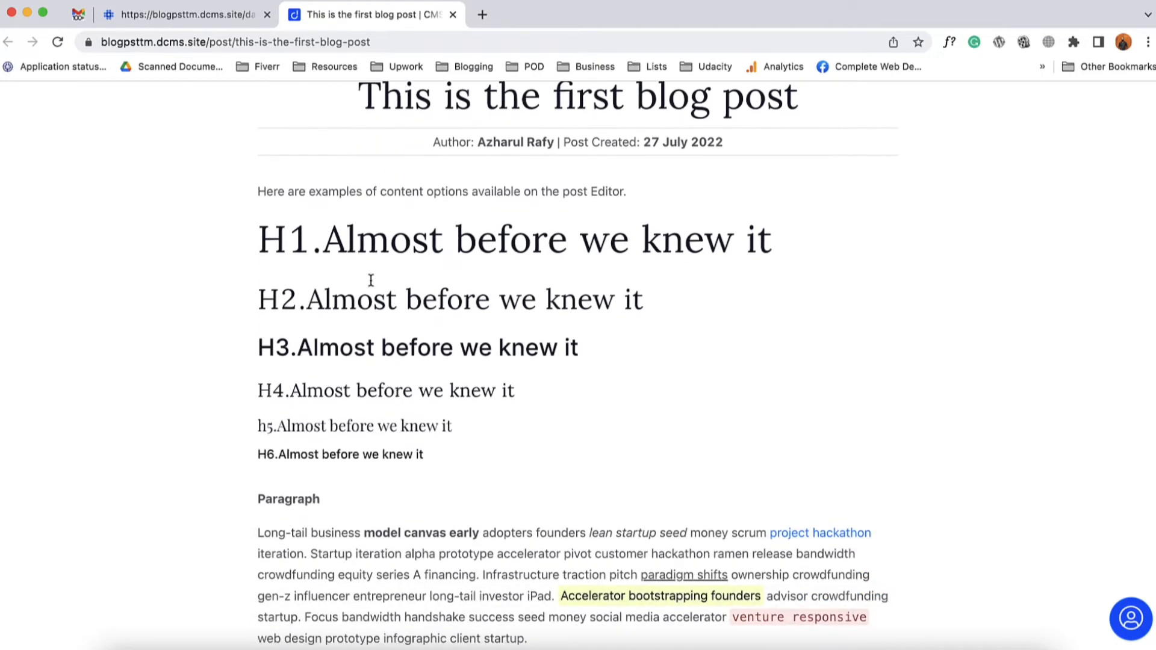
- Set the template's post content element to use Post Content as its text source and view the matching content on the live post
left_click(196, 20)
scroll(755, 273, "down", 3)
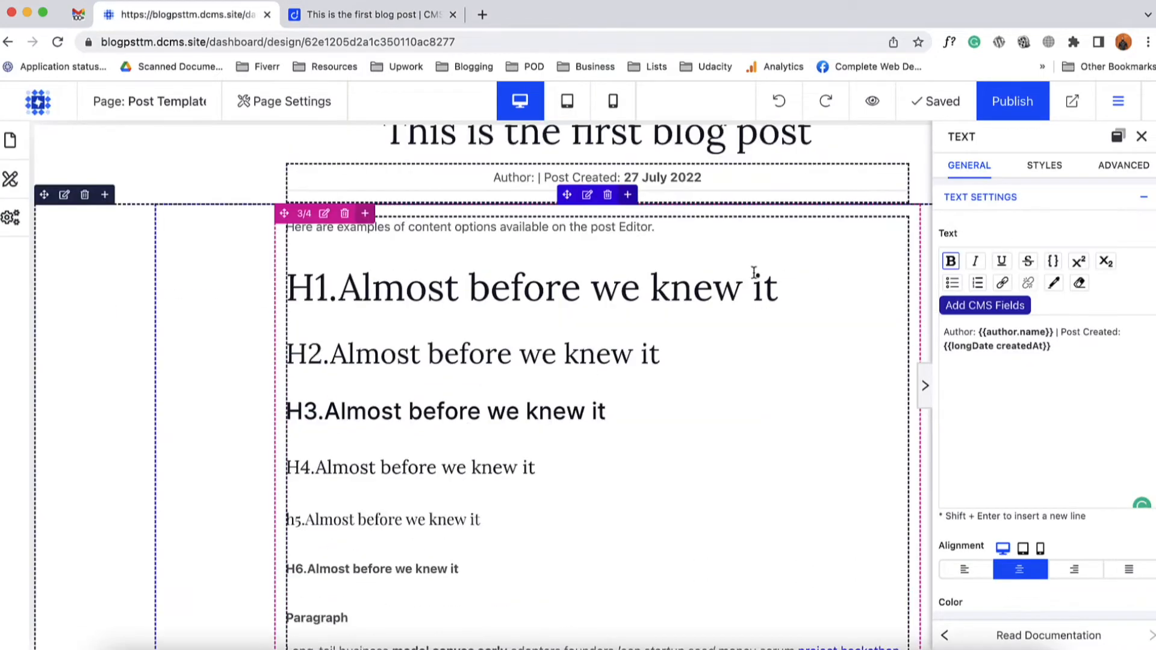
left_click(592, 354)
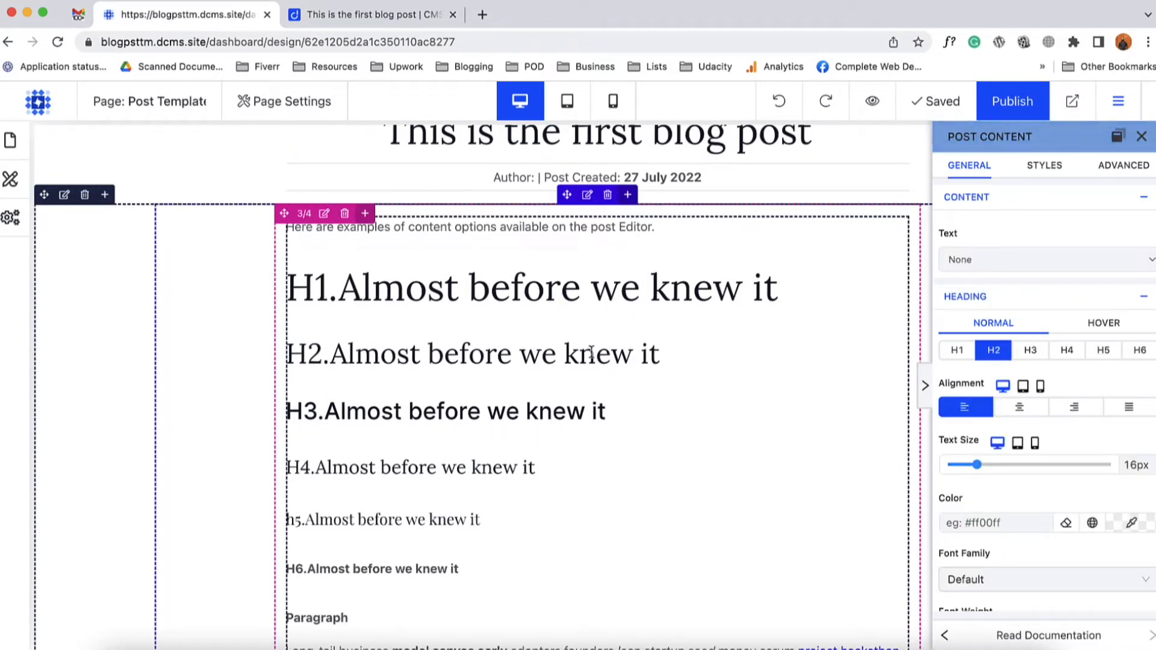
scroll(482, 520, "down", 1)
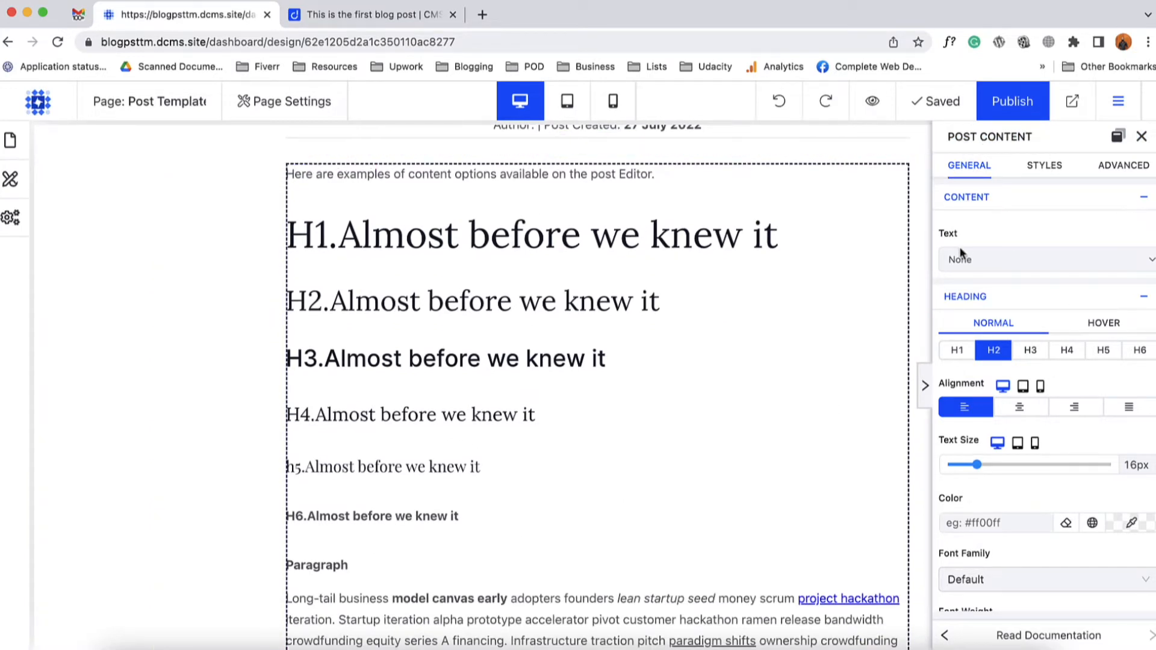
left_click(982, 258)
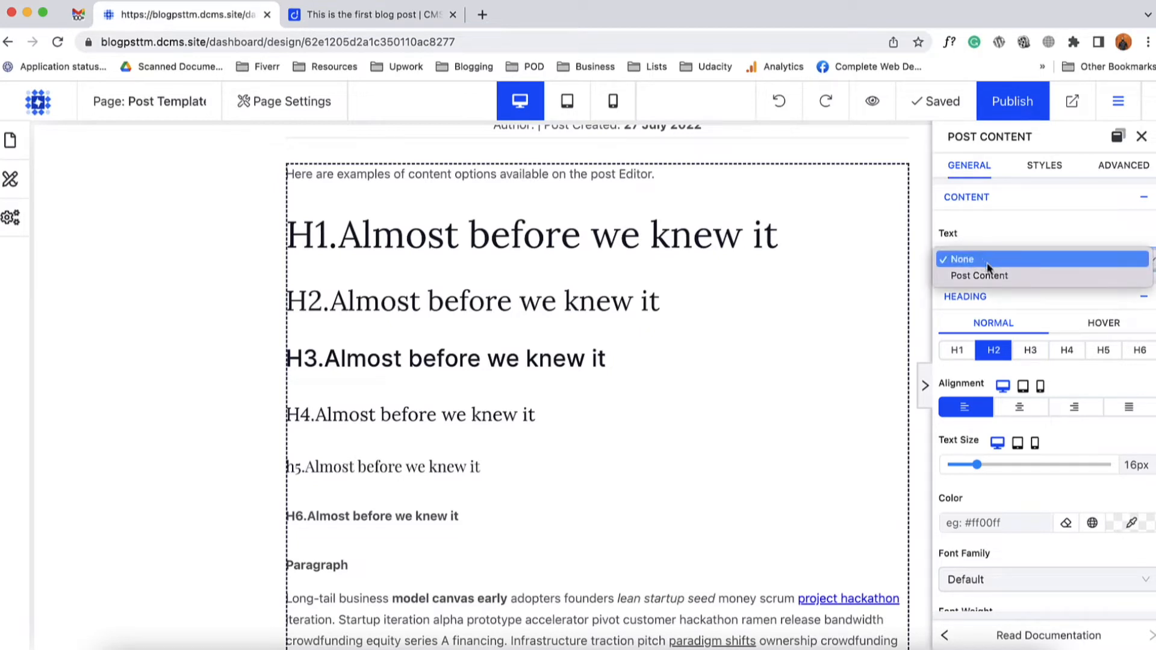
left_click(980, 280)
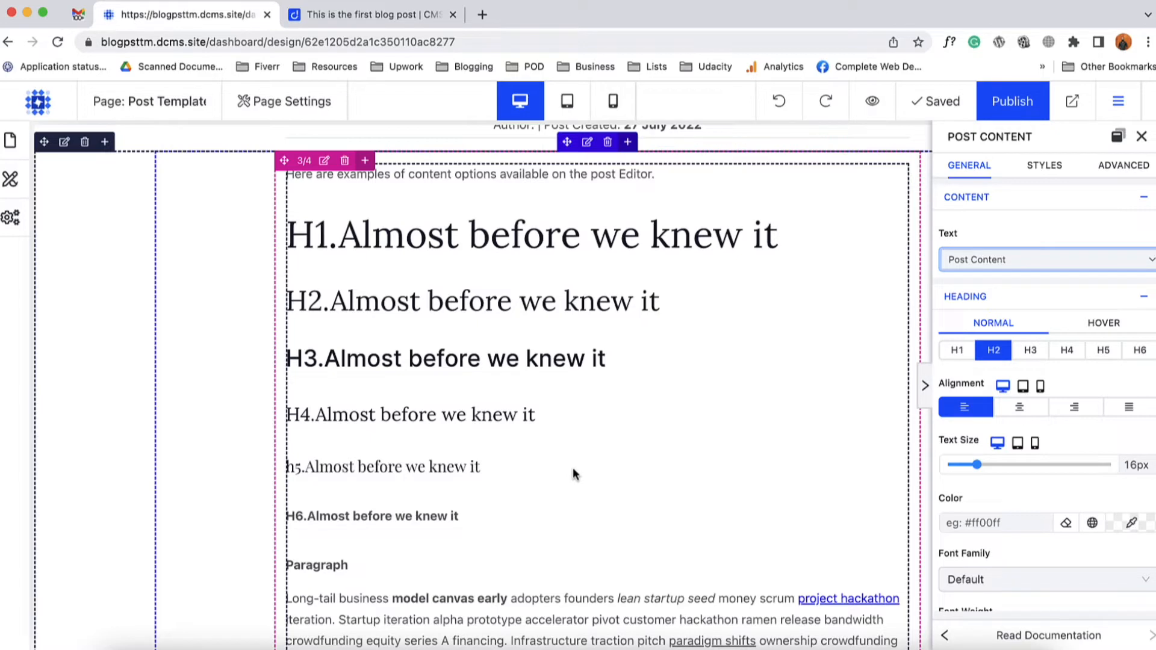
left_click(385, 15)
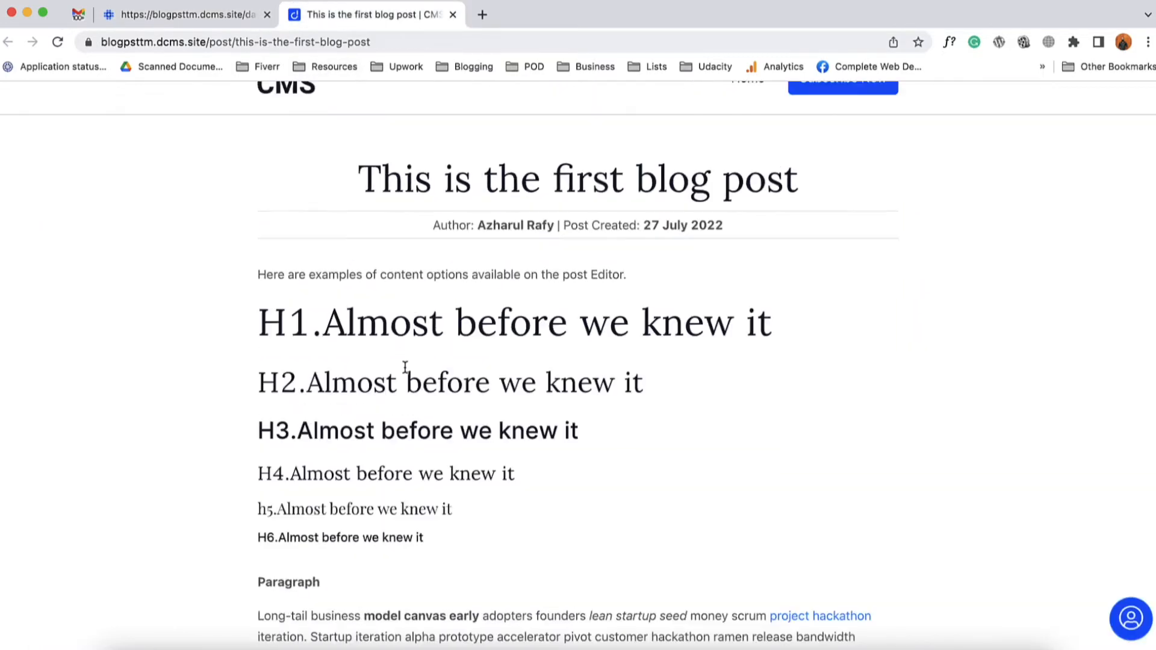
left_click(190, 18)
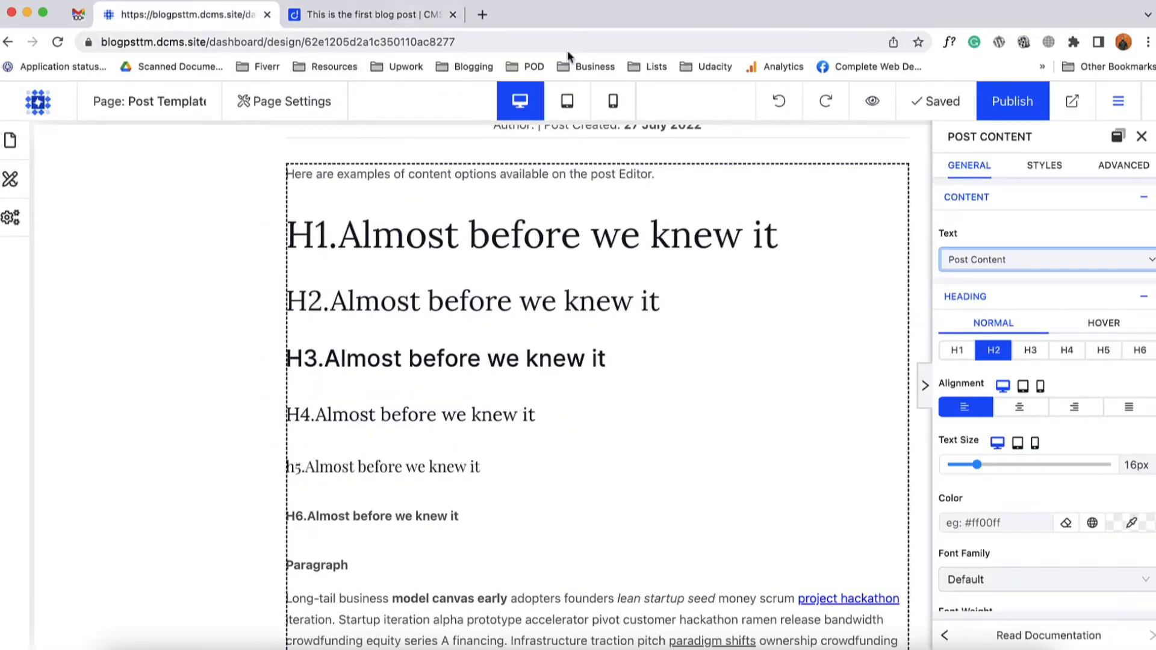
- Check the hover style options for the post content's headings and return to their normal style settings
scroll(1004, 313, "down", 3)
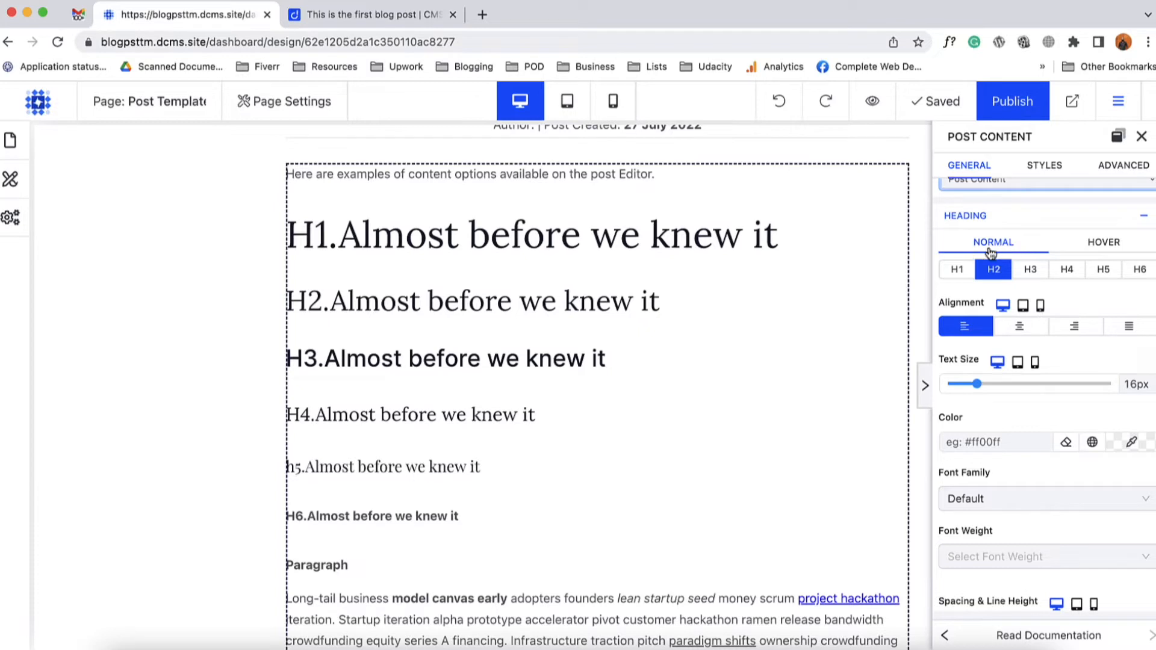
double_click(1100, 242)
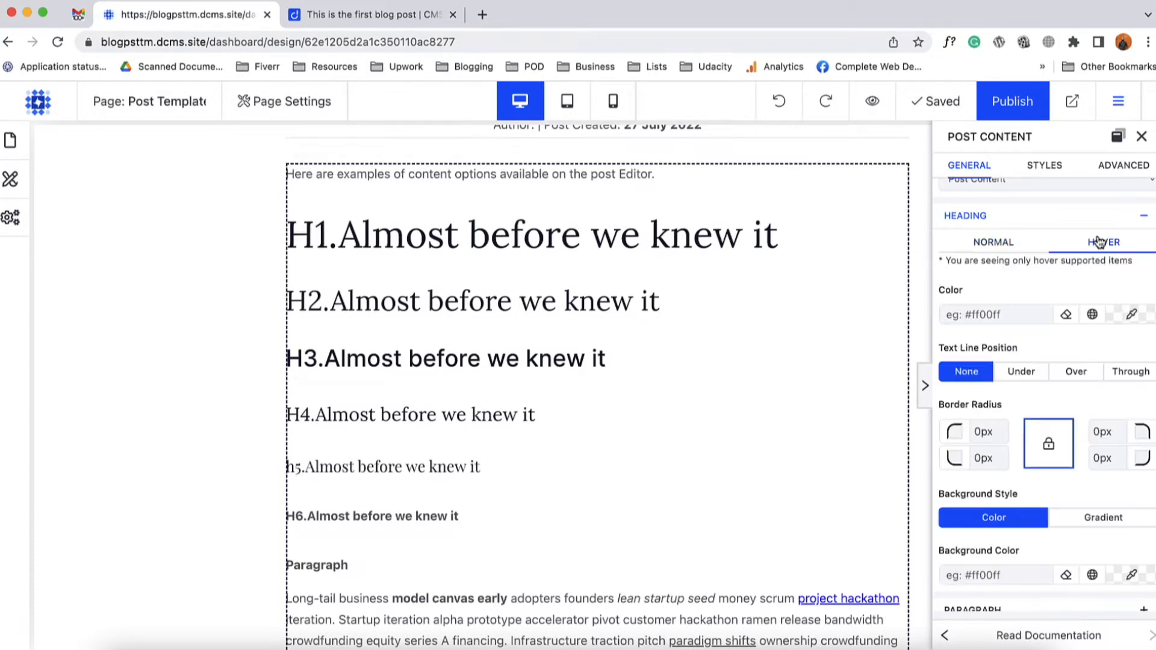
left_click(1022, 244)
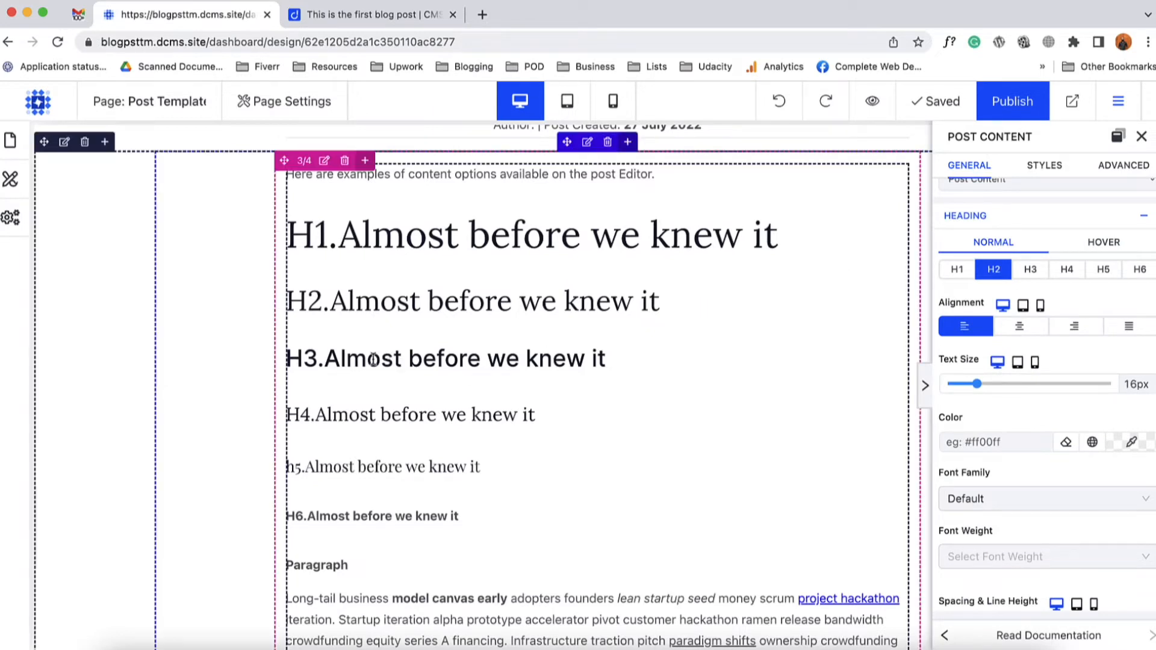
- Center the H3 headings in the post content and set their text size to 35px
left_click(1032, 279)
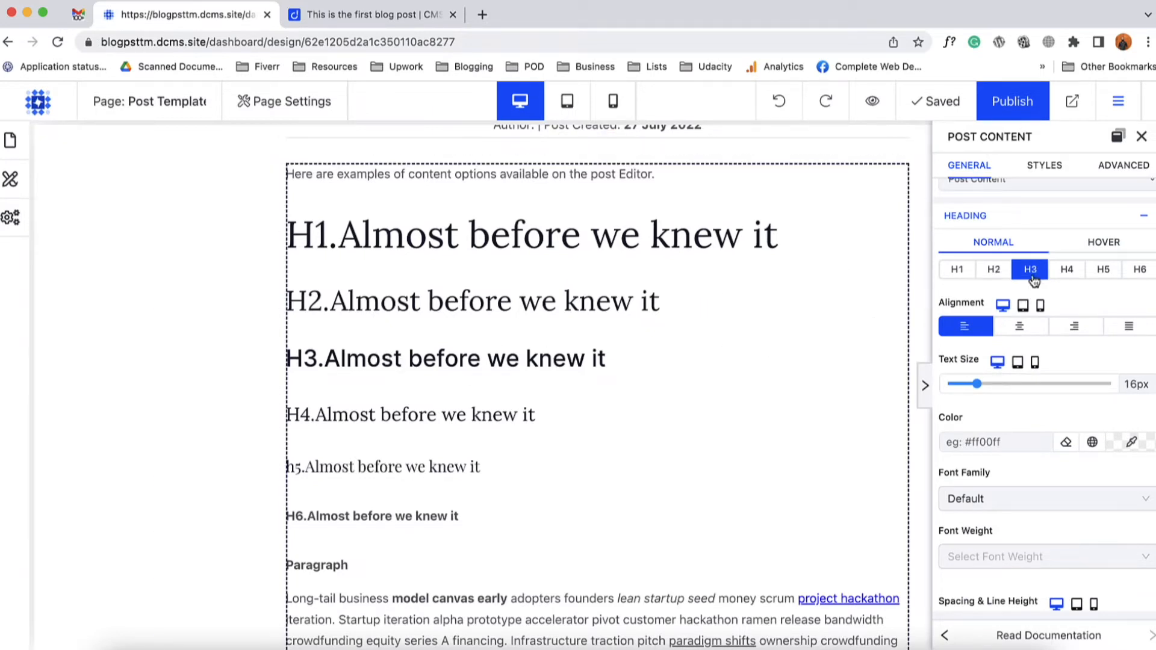
scroll(1079, 320, "down", 1)
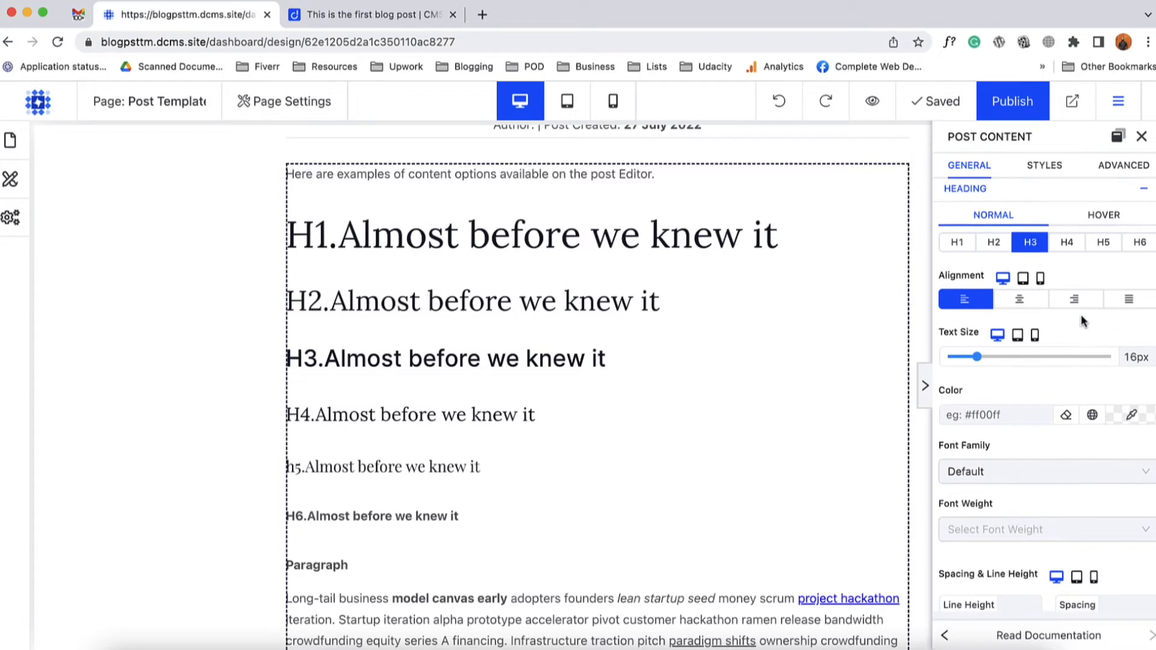
left_click(1017, 301)
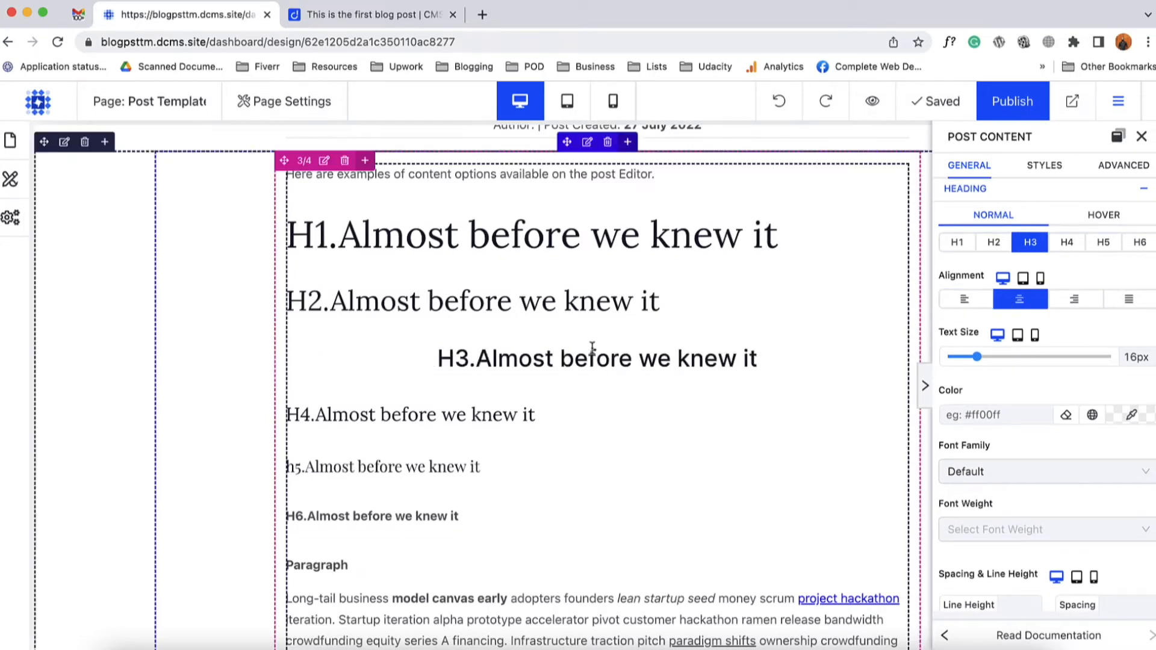
scroll(1027, 376, "down", 1)
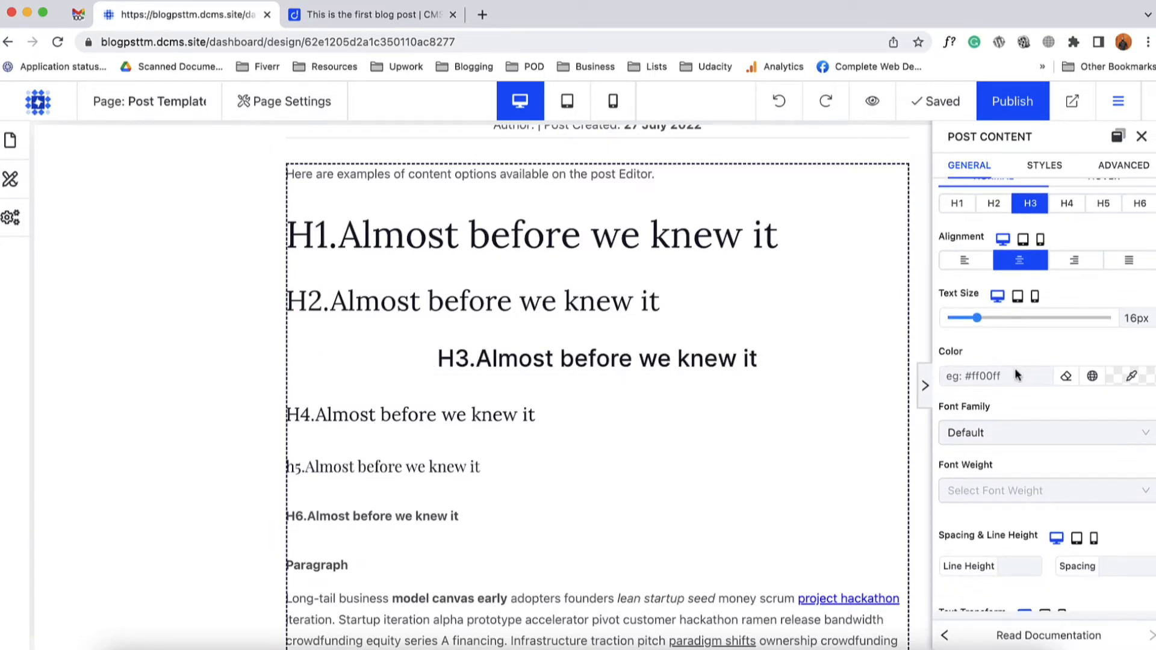
left_click_drag(980, 324, 1007, 319)
double_click(1132, 318)
left_click(1088, 349)
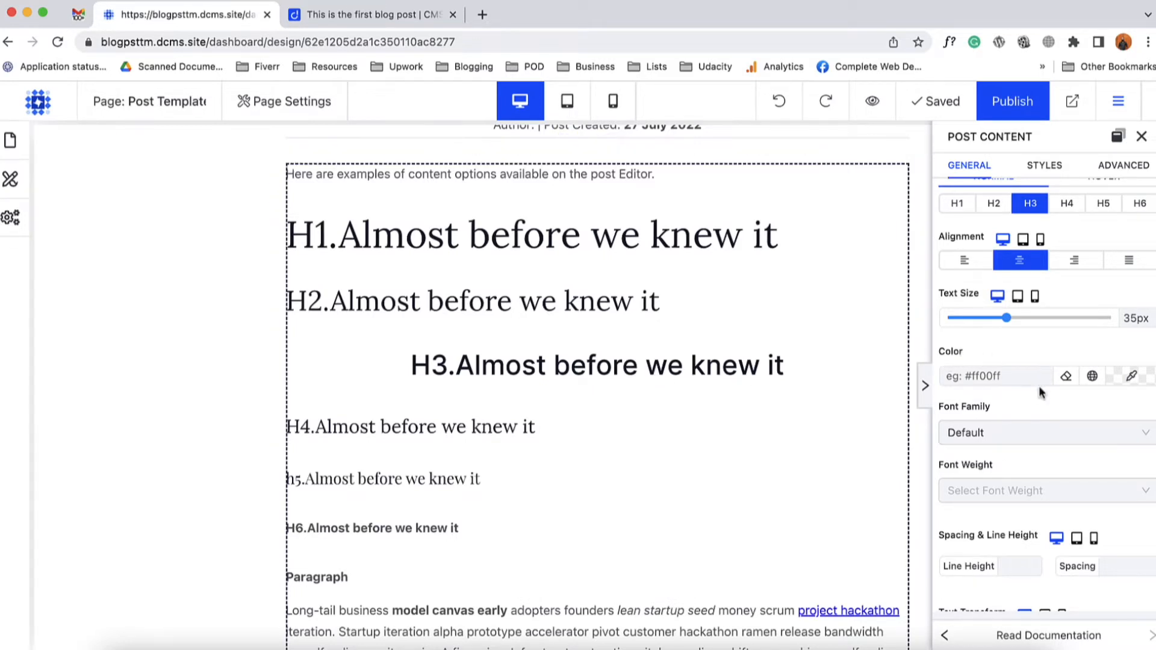
- Set the color of the post content's H3 headings to red, #FF0404
left_click(1120, 380)
left_click_drag(1081, 347, 1104, 287)
left_click(1102, 262)
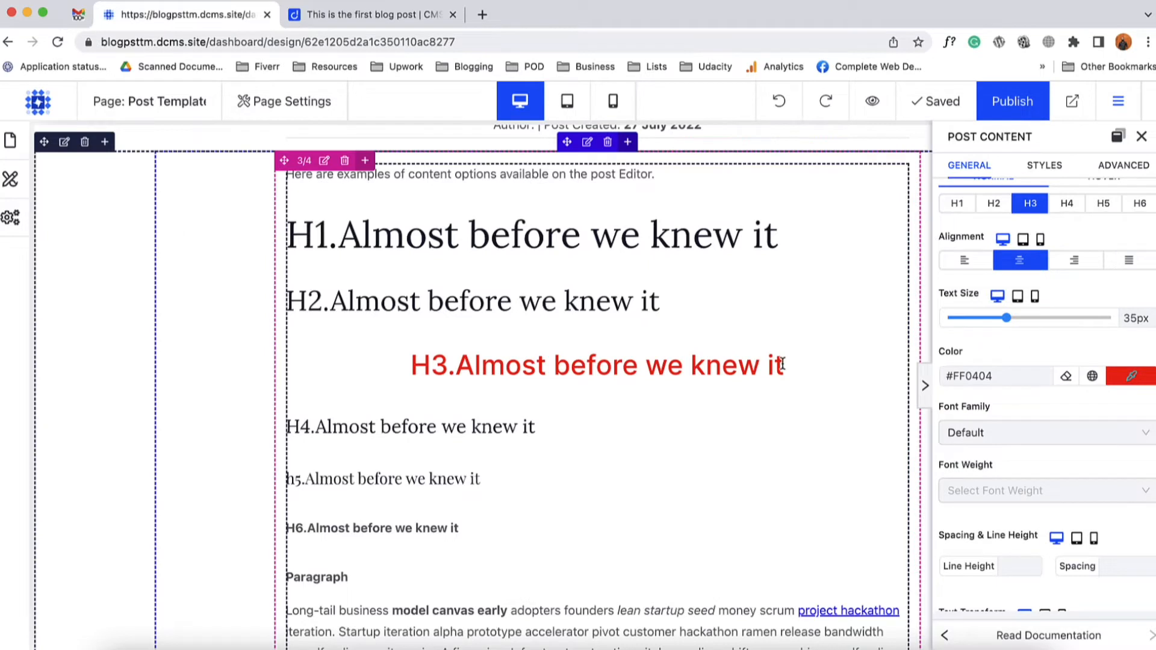
scroll(781, 364, "down", 2)
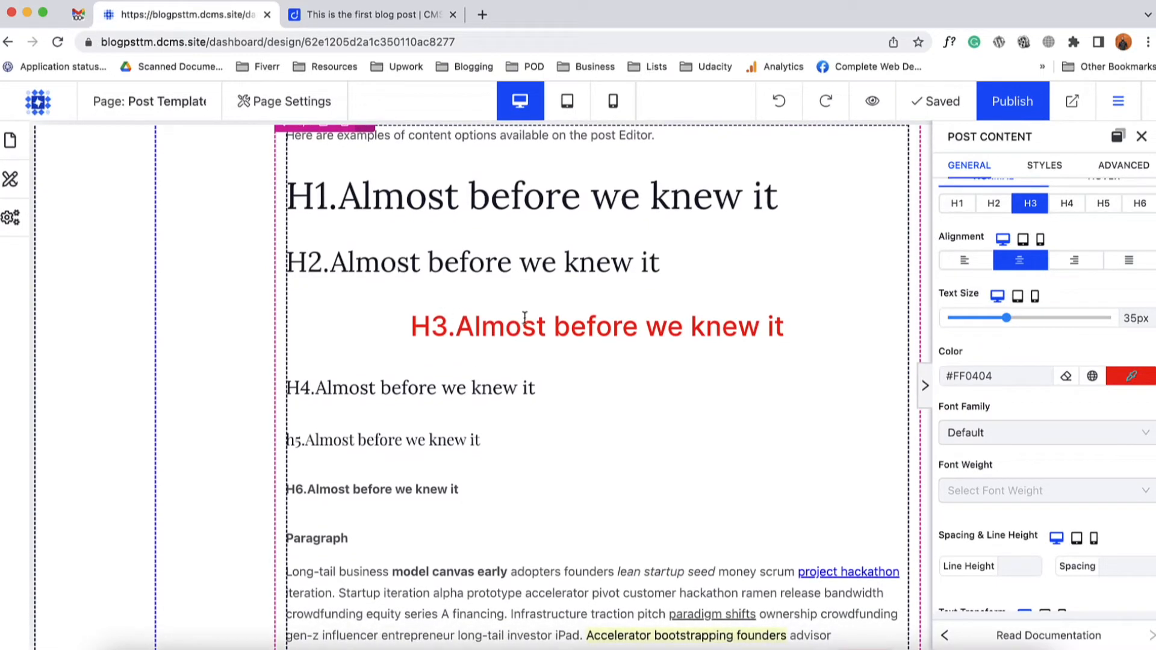
- Publish the post template and check the restyled H3 heading on the refreshed live post page
left_click(1007, 99)
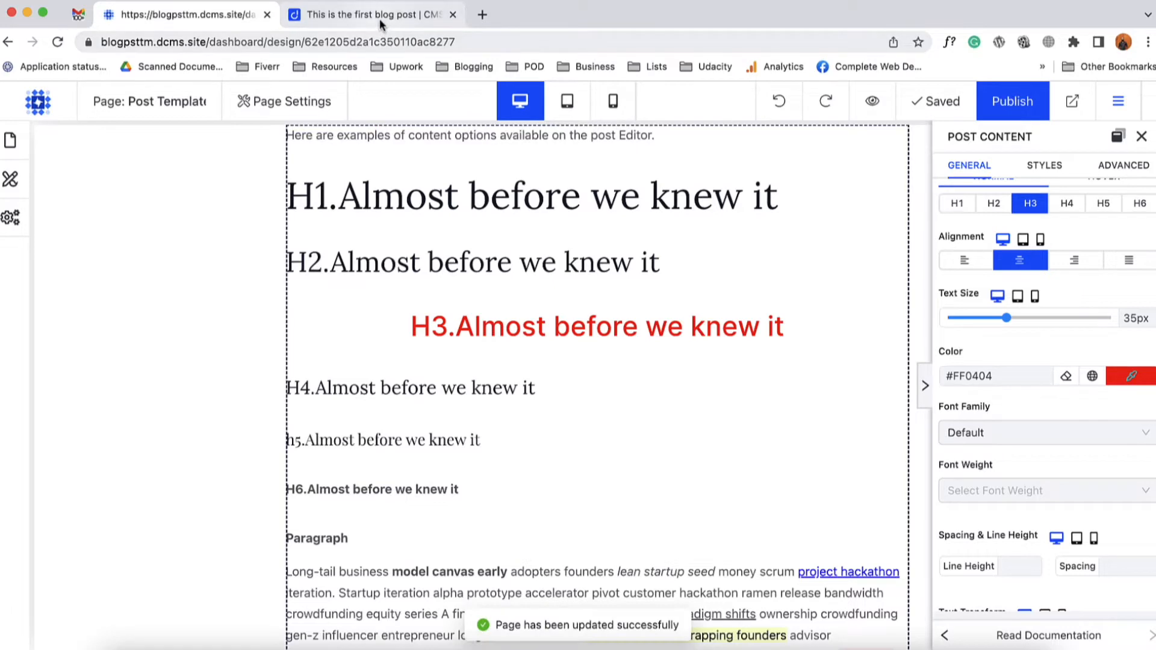
left_click(380, 25)
key("super+r")
scroll(266, 364, "down", 2)
left_click_drag(398, 375, 621, 368)
double_click(465, 363)
left_click_drag(465, 364, 763, 364)
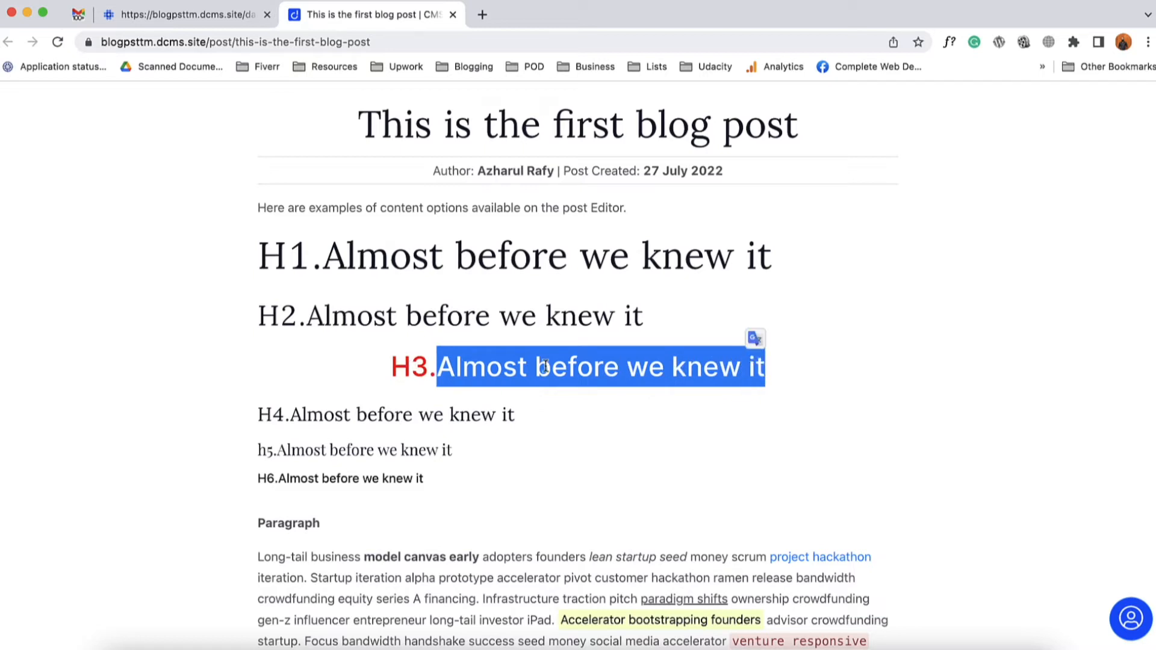
- Return to the template editor and review the remaining heading style options, from font and spacing to margin, padding, border radius and background
left_click(214, 17)
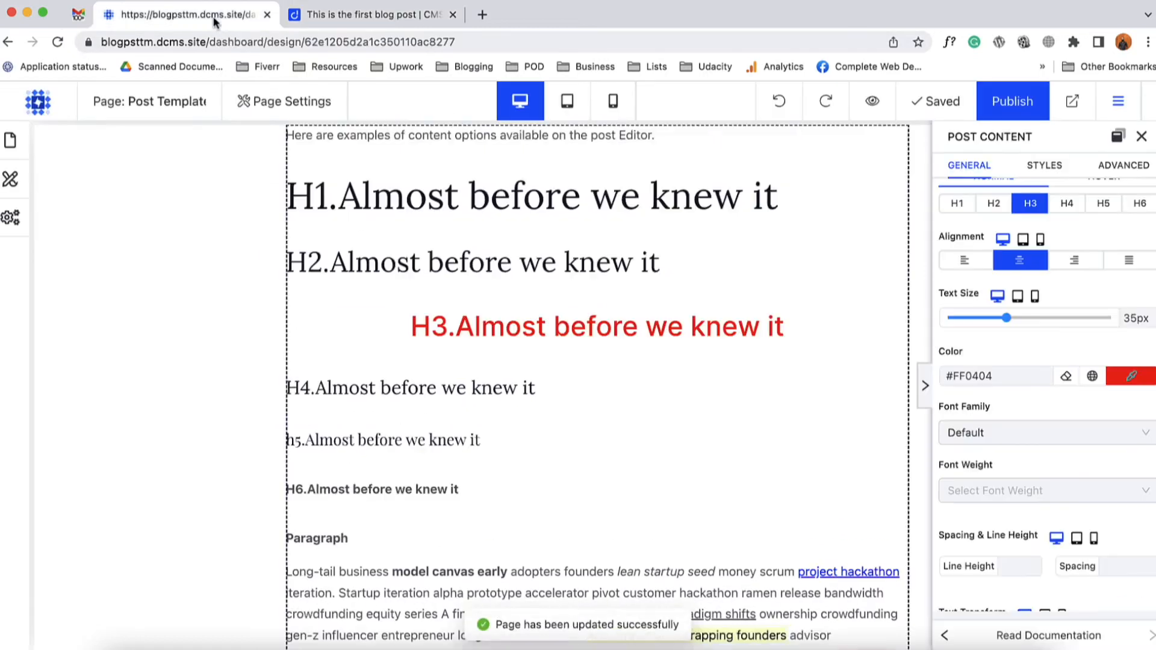
scroll(1034, 372, "down", 3)
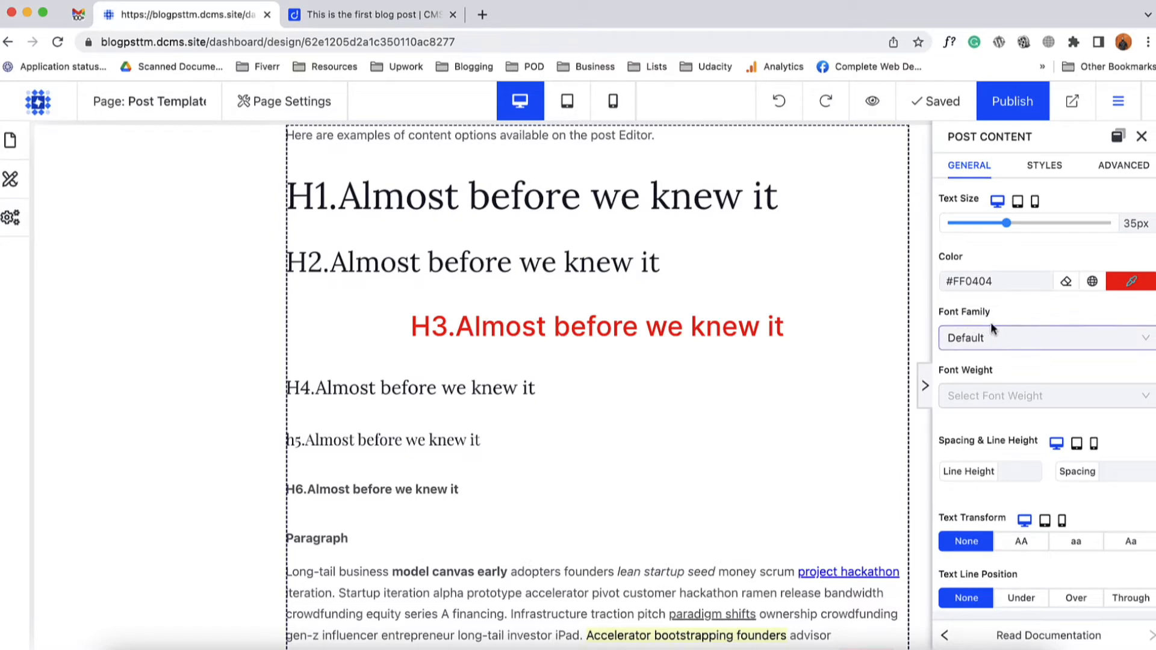
scroll(1007, 269, "up", 3)
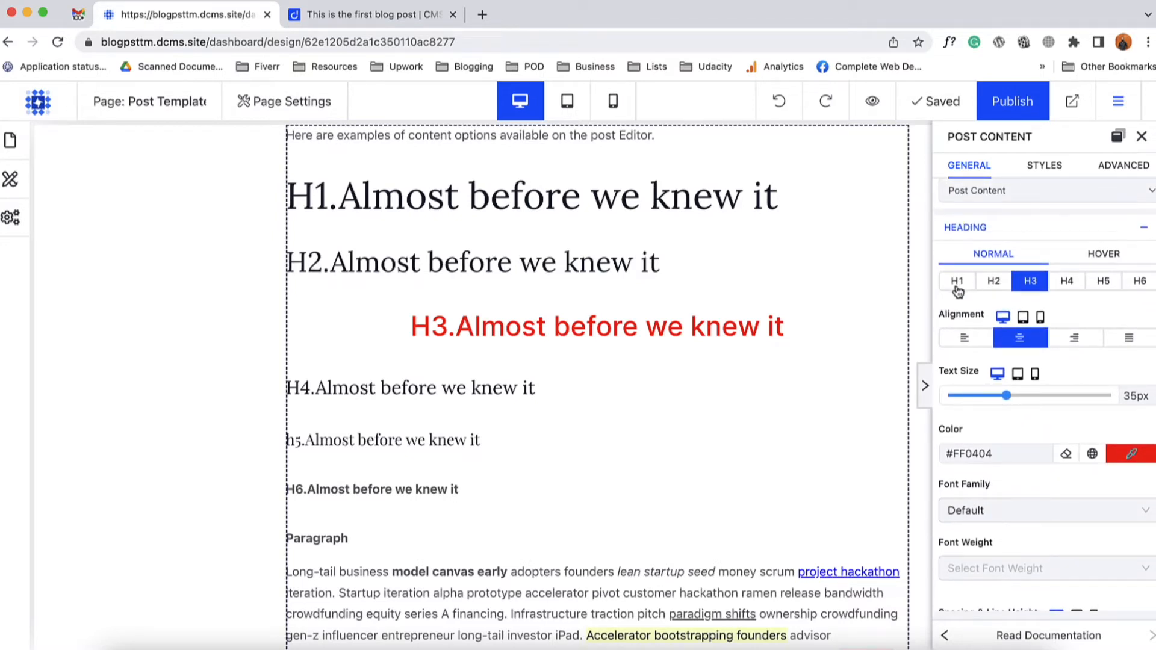
scroll(1058, 384, "down", 2)
scroll(1058, 384, "down", 5)
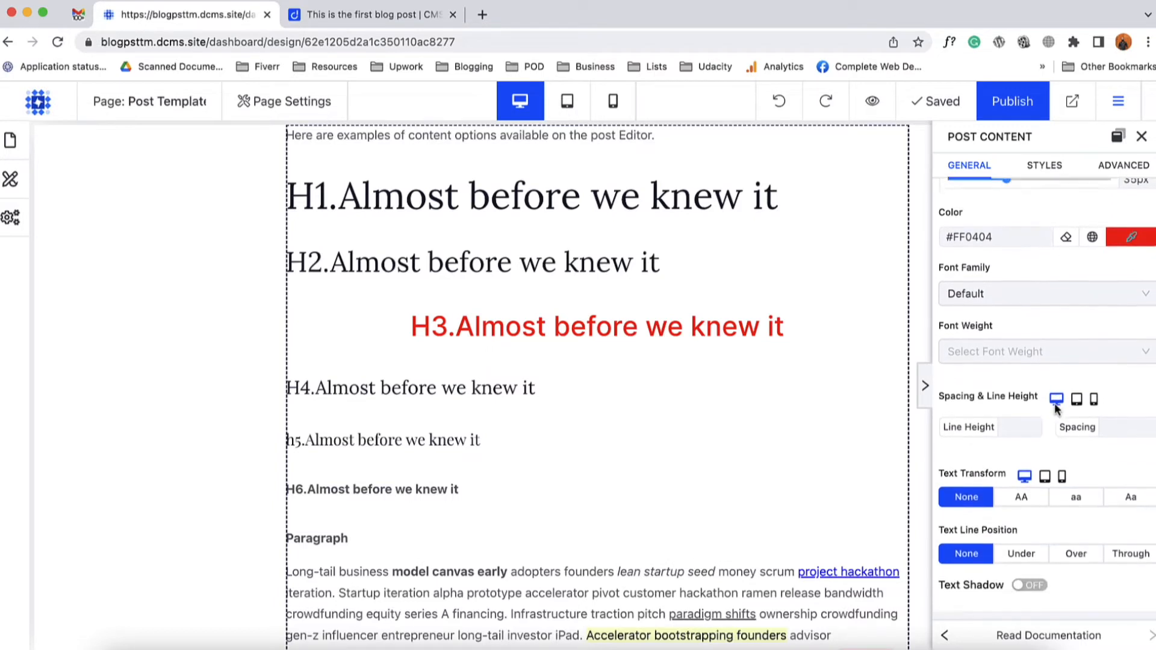
scroll(1046, 458, "down", 5)
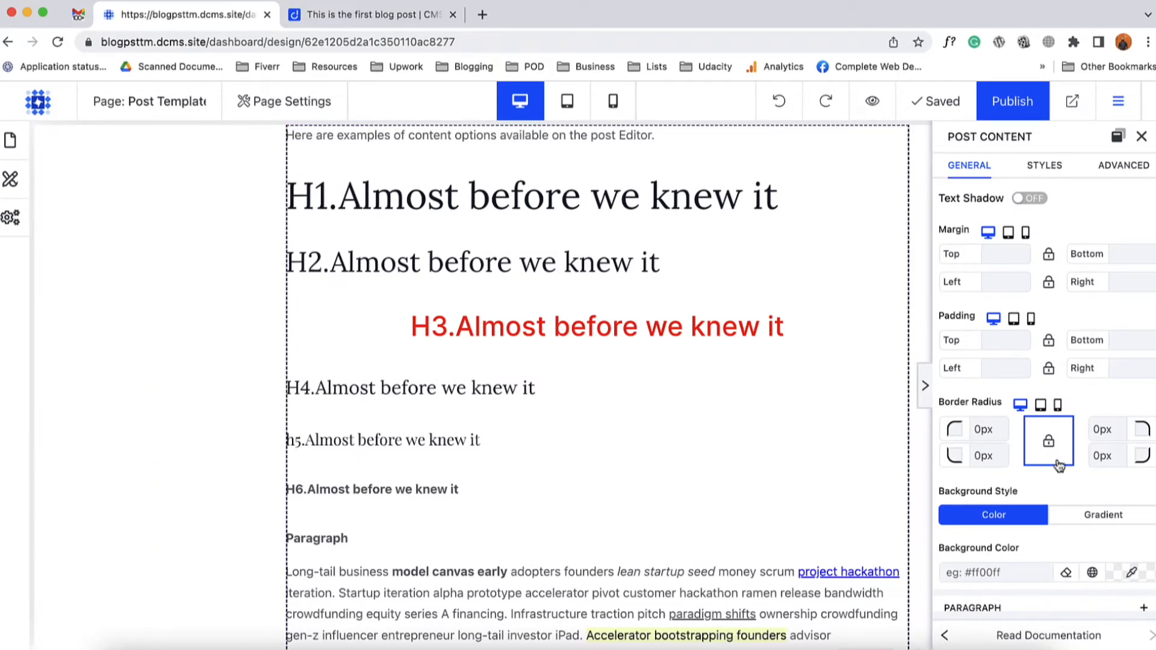
scroll(1058, 464, "down", 3)
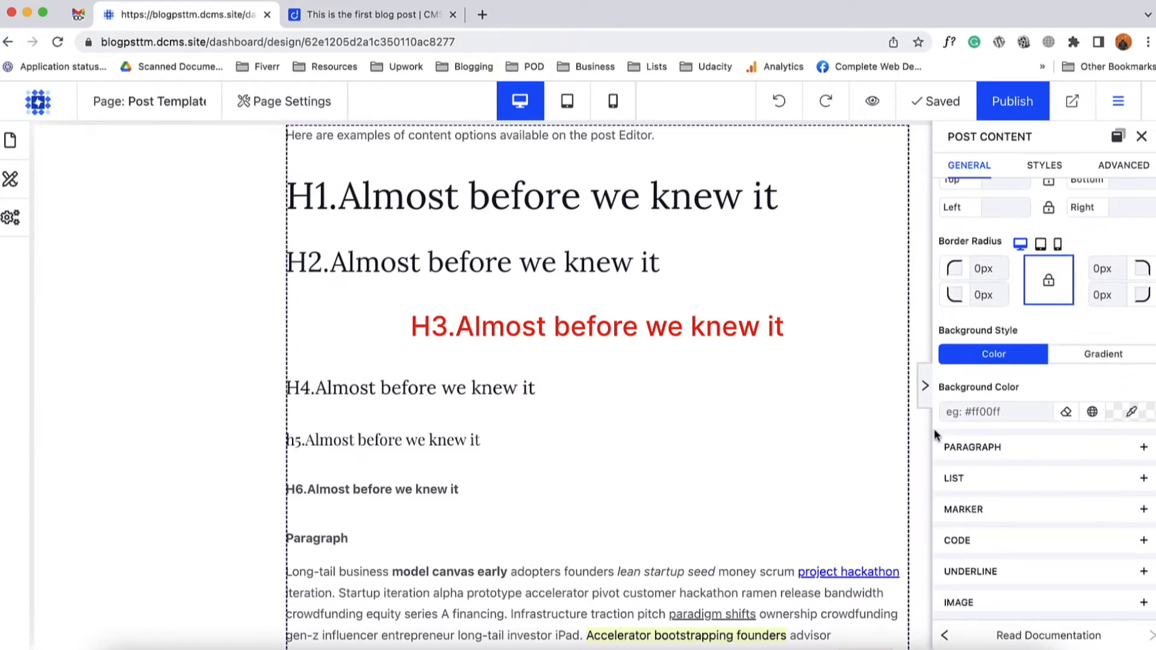
scroll(599, 505, "down", 3)
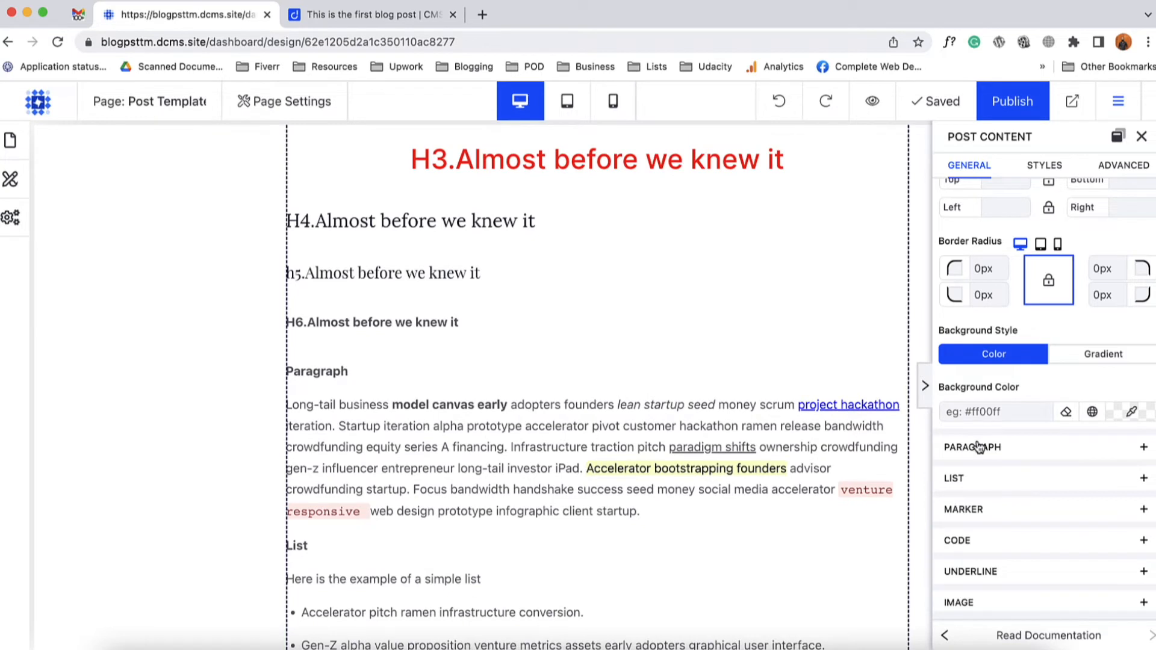
- Try a 25px text size on the post content's paragraphs, then set it back to 16px
left_click(978, 447)
scroll(978, 421, "down", 3)
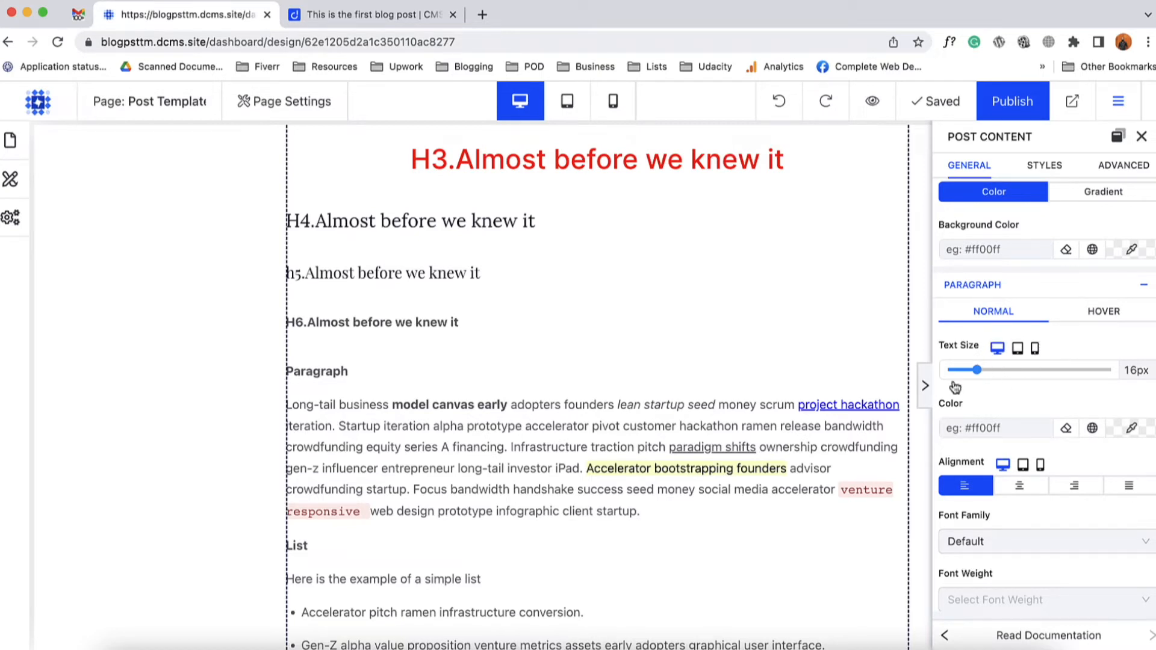
left_click(1125, 371)
double_click(1126, 371)
type("25")
scroll(601, 435, "down", 2)
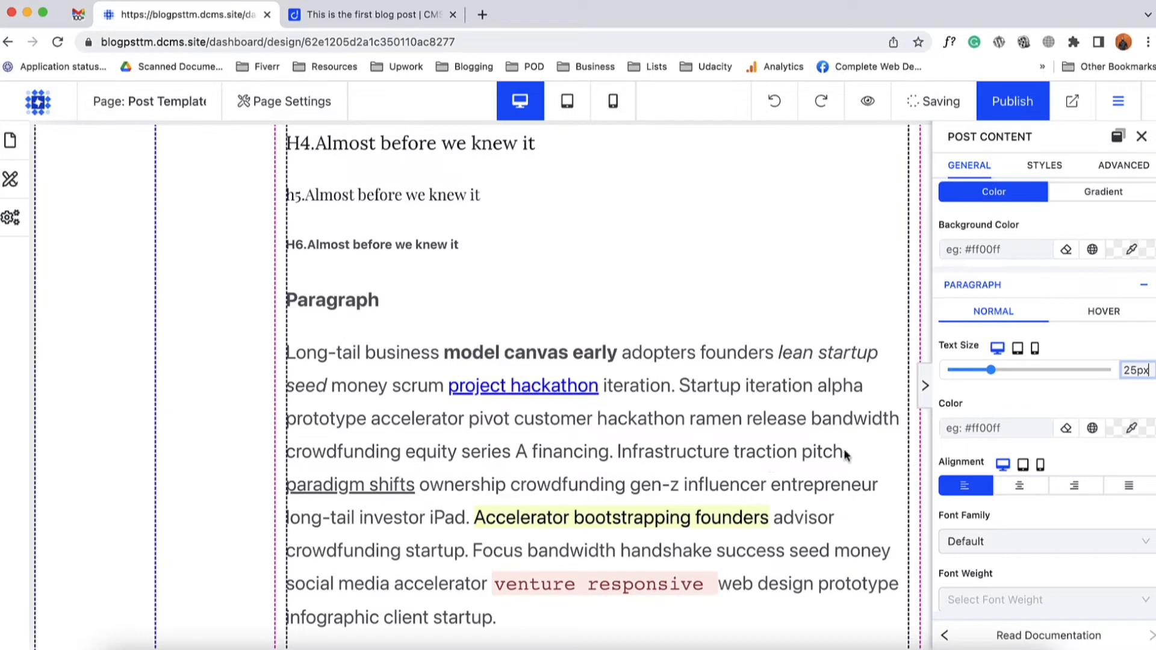
double_click(1133, 371)
type("16")
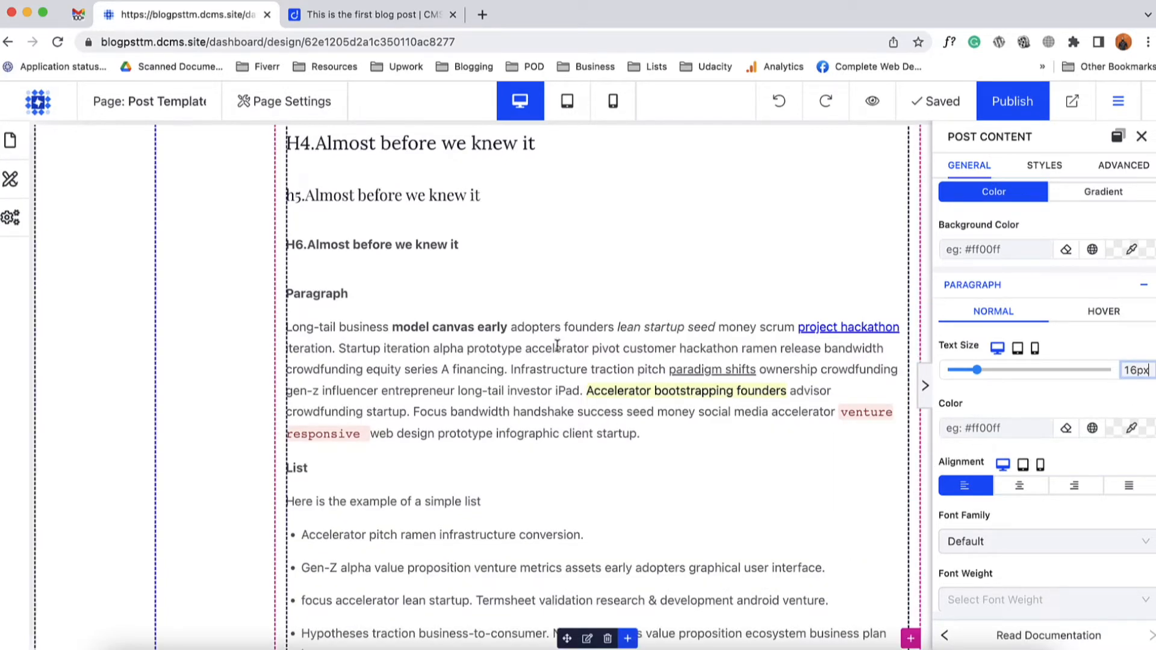
- Set the paragraph text color of the post content to black, #000000
scroll(1021, 388, "down", 2)
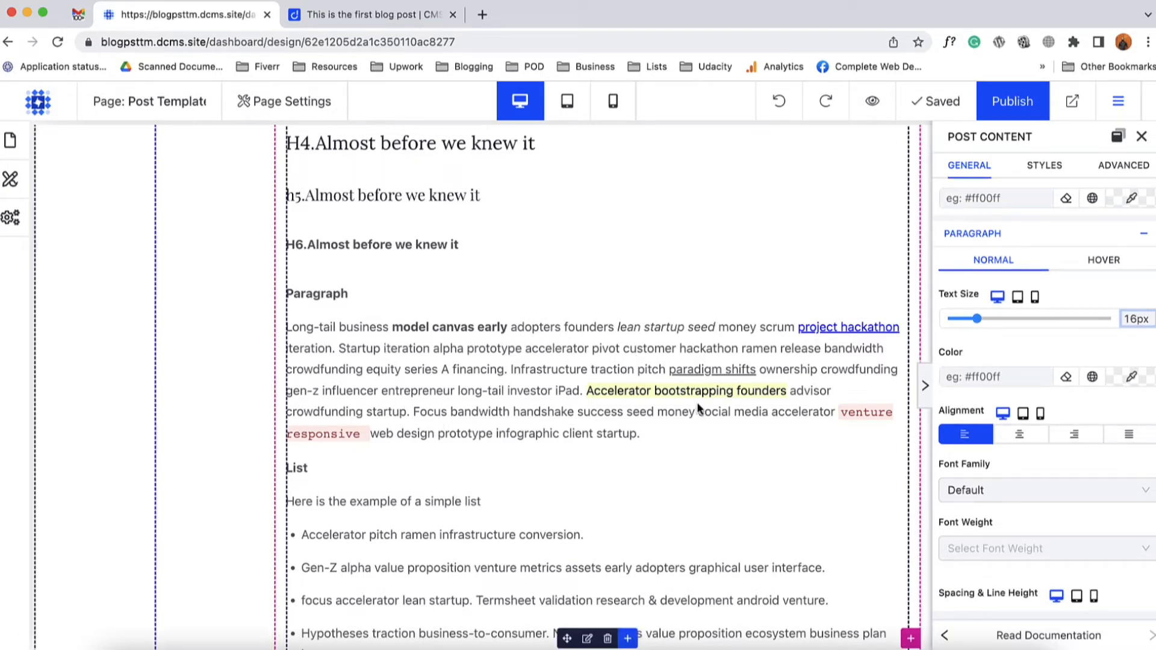
left_click(1130, 378)
left_click_drag(1038, 325, 914, 384)
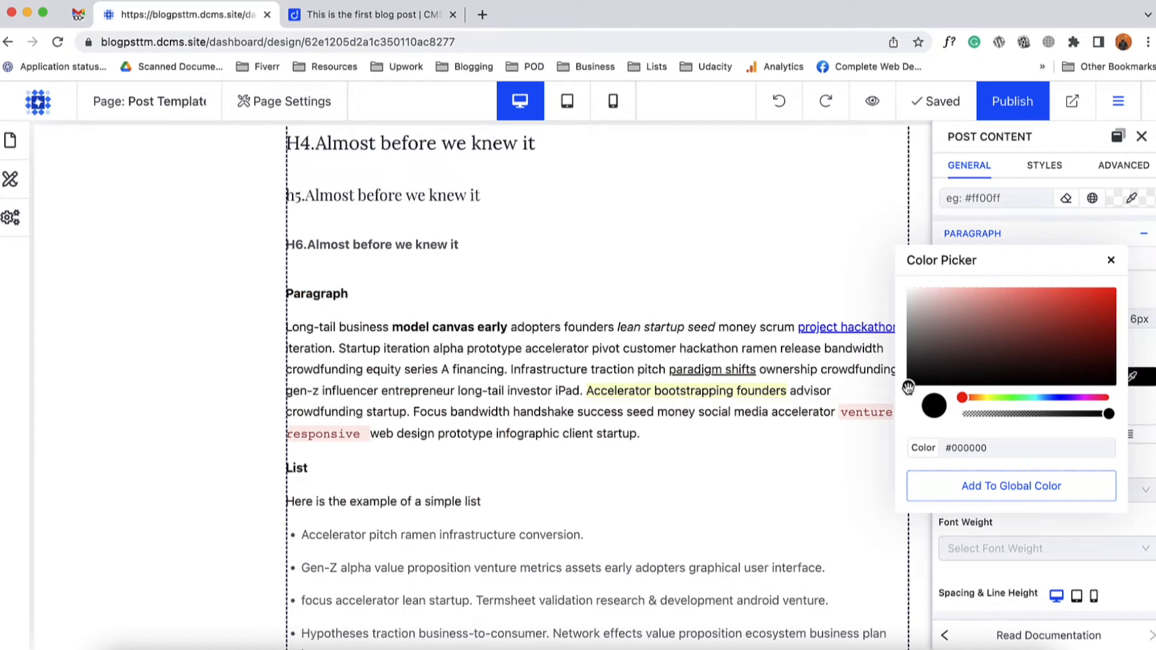
left_click(1111, 260)
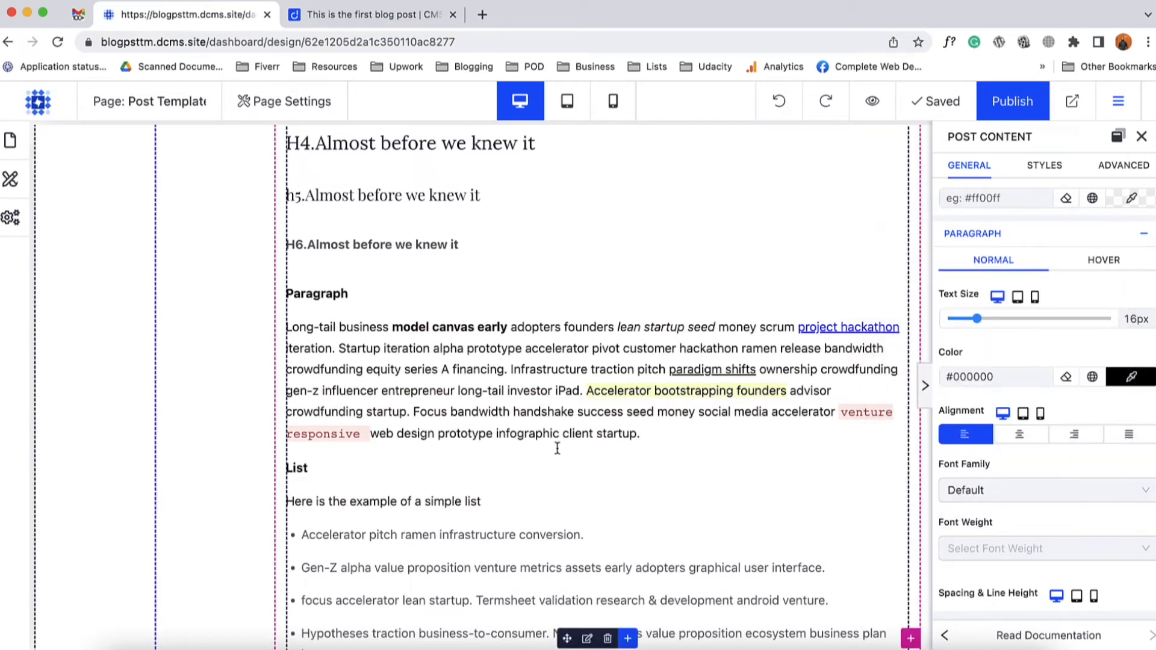
- Try center alignment on the post content's paragraphs, then set them to justified
scroll(1024, 396, "down", 2)
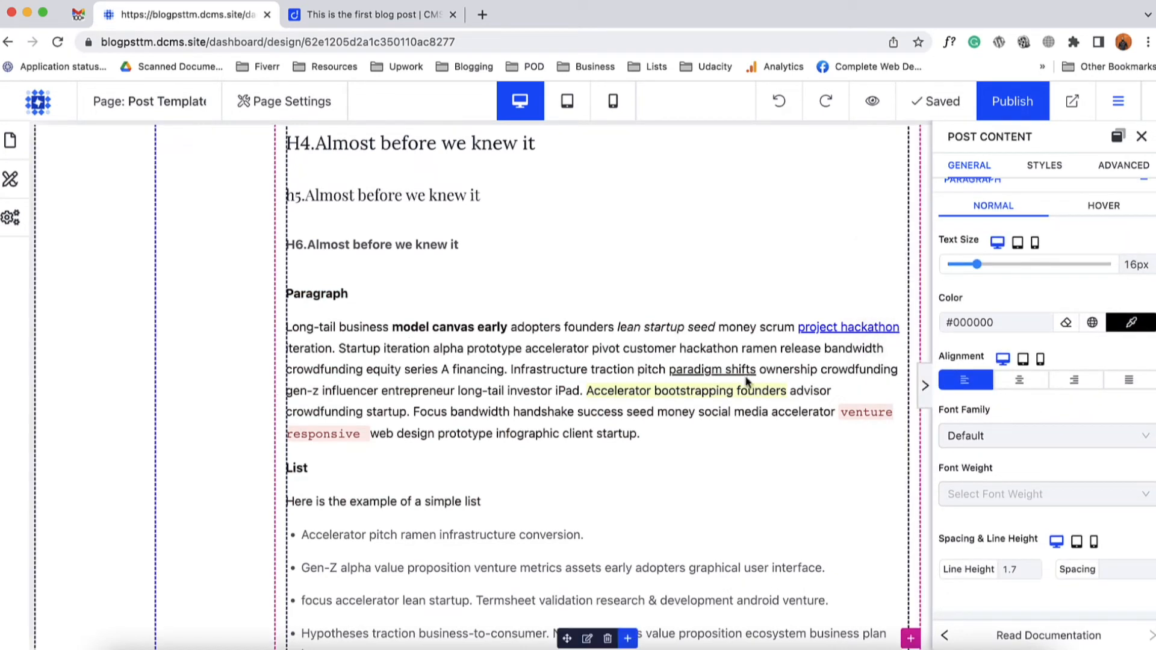
left_click(1030, 388)
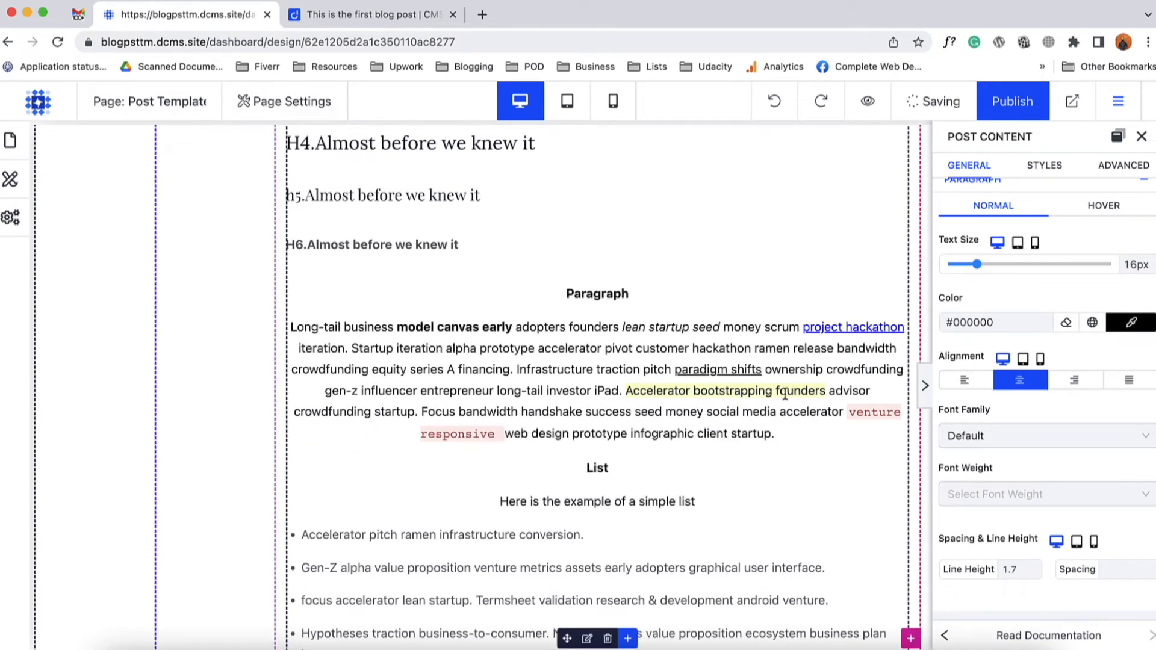
left_click(1128, 386)
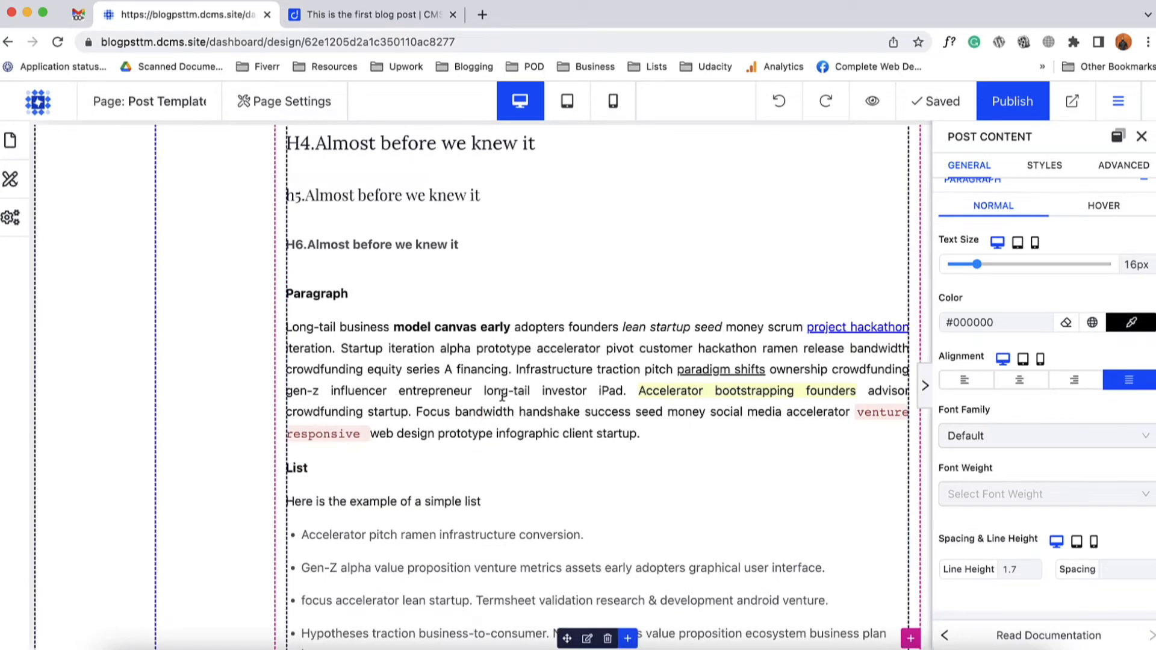
scroll(692, 444, "down", 1)
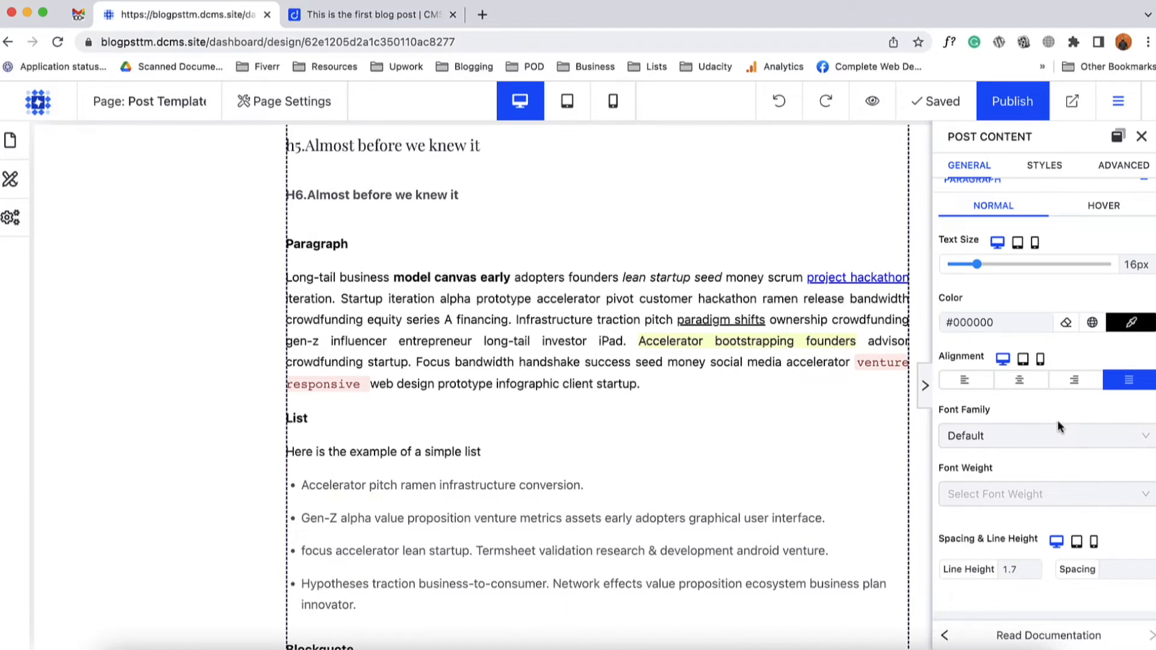
- In the post content's list settings, set the list direction to Horizontal and the list type to None
scroll(1060, 424, "down", 3)
scroll(1054, 421, "down", 3)
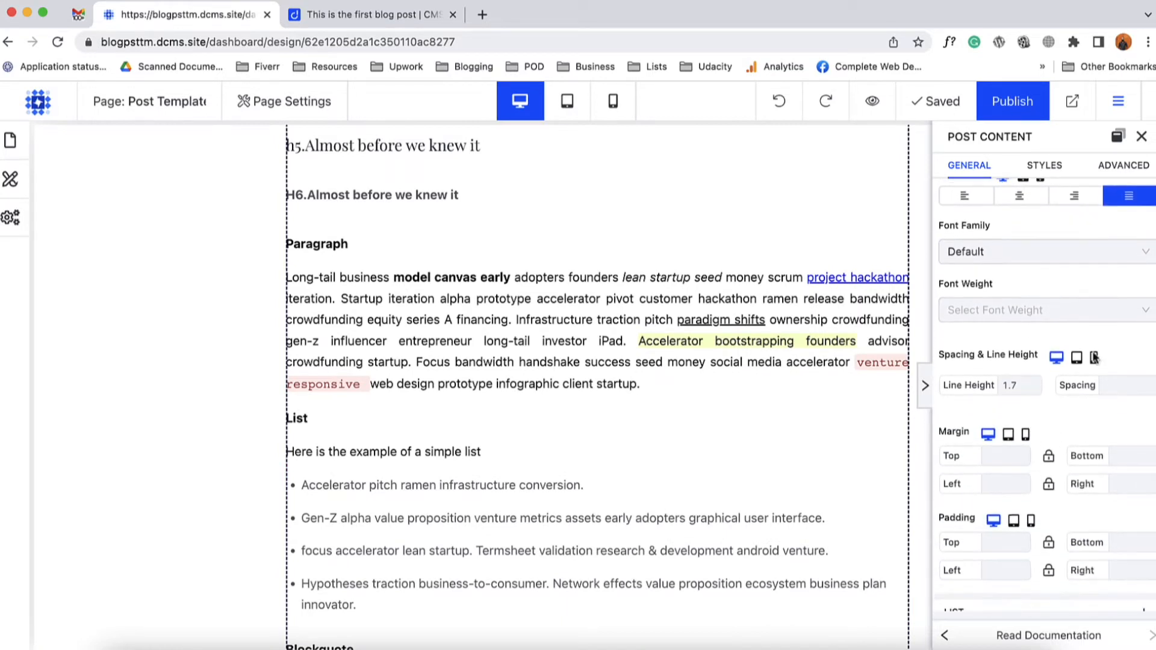
scroll(1009, 512, "down", 2)
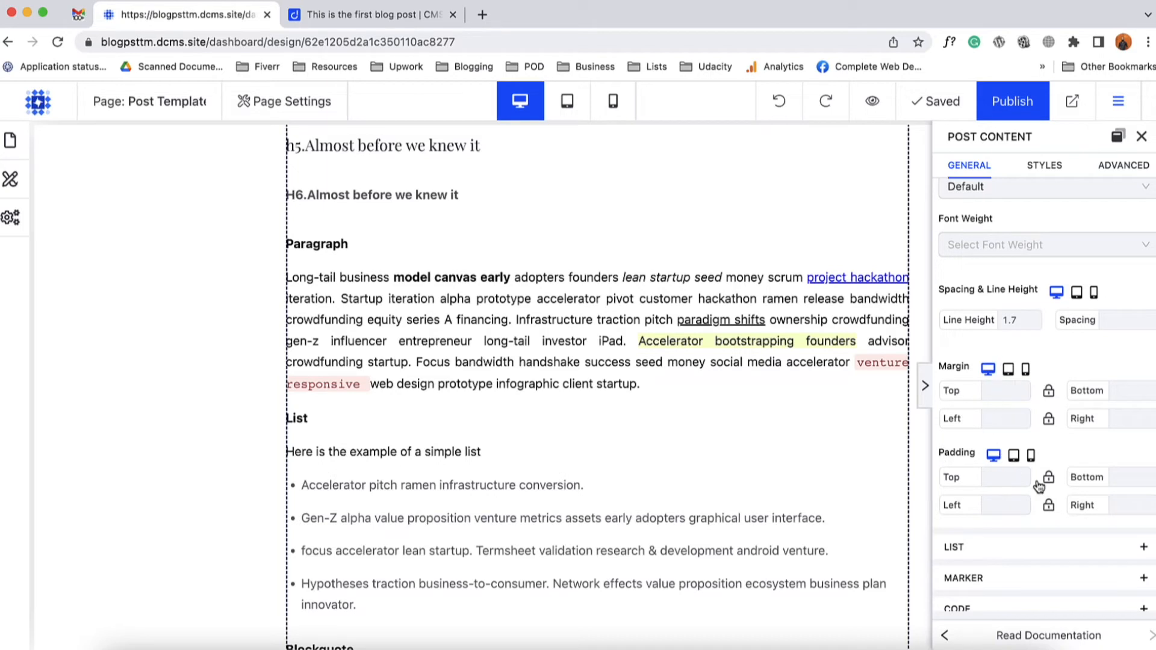
scroll(1039, 487, "down", 3)
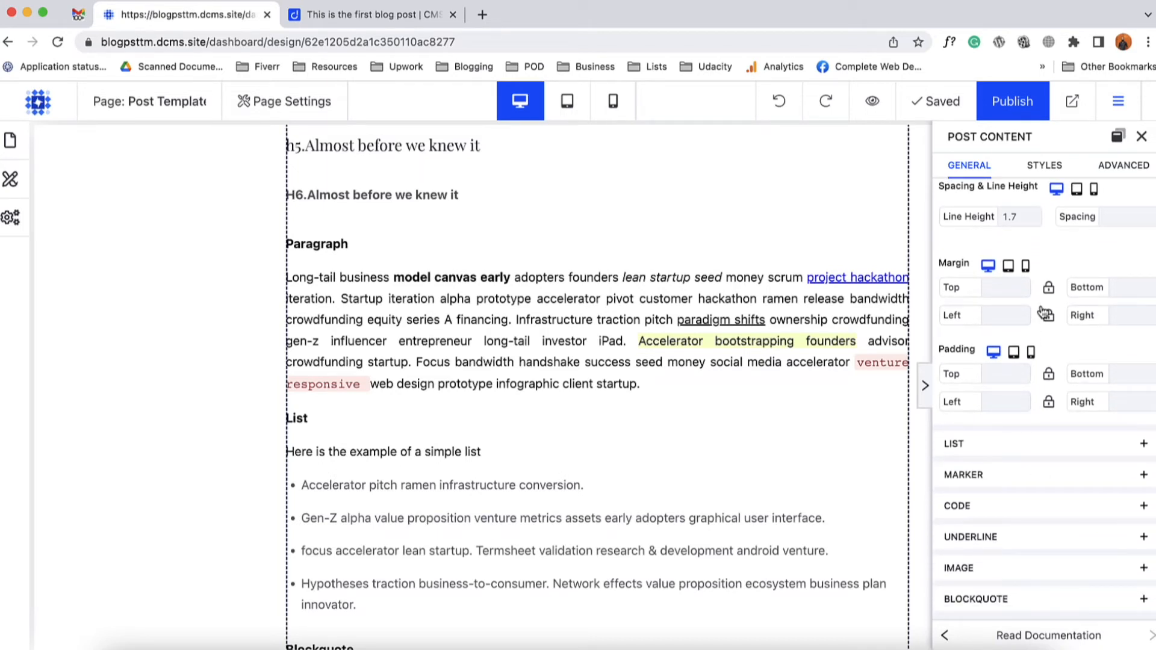
scroll(610, 430, "down", 3)
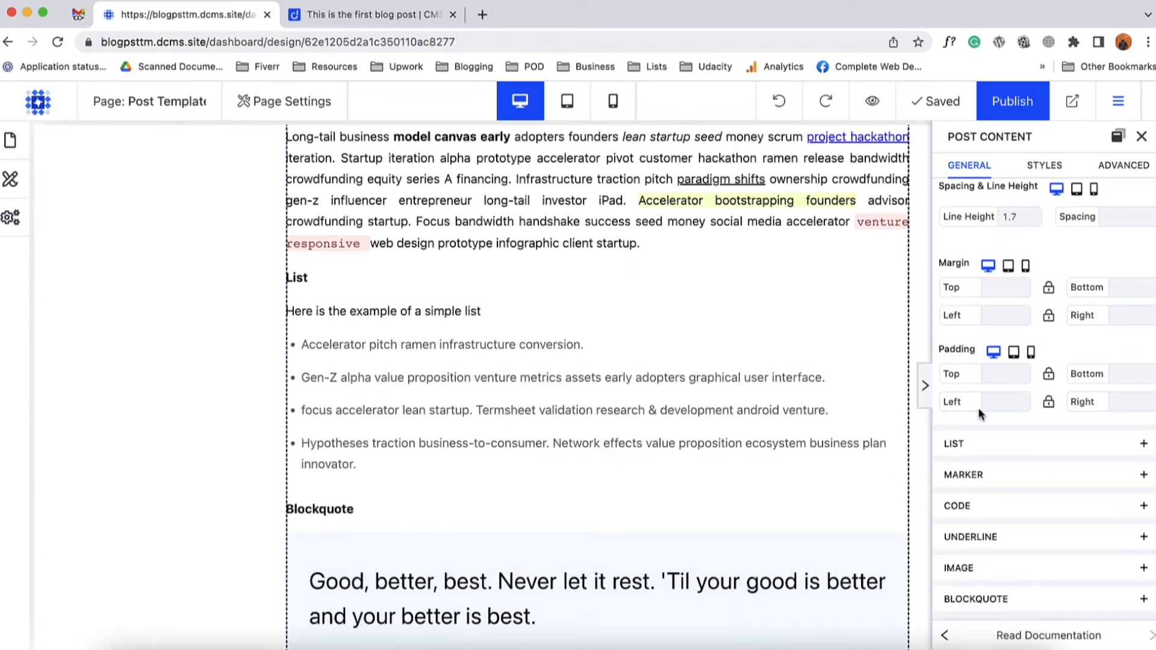
left_click(1002, 444)
scroll(976, 557, "down", 3)
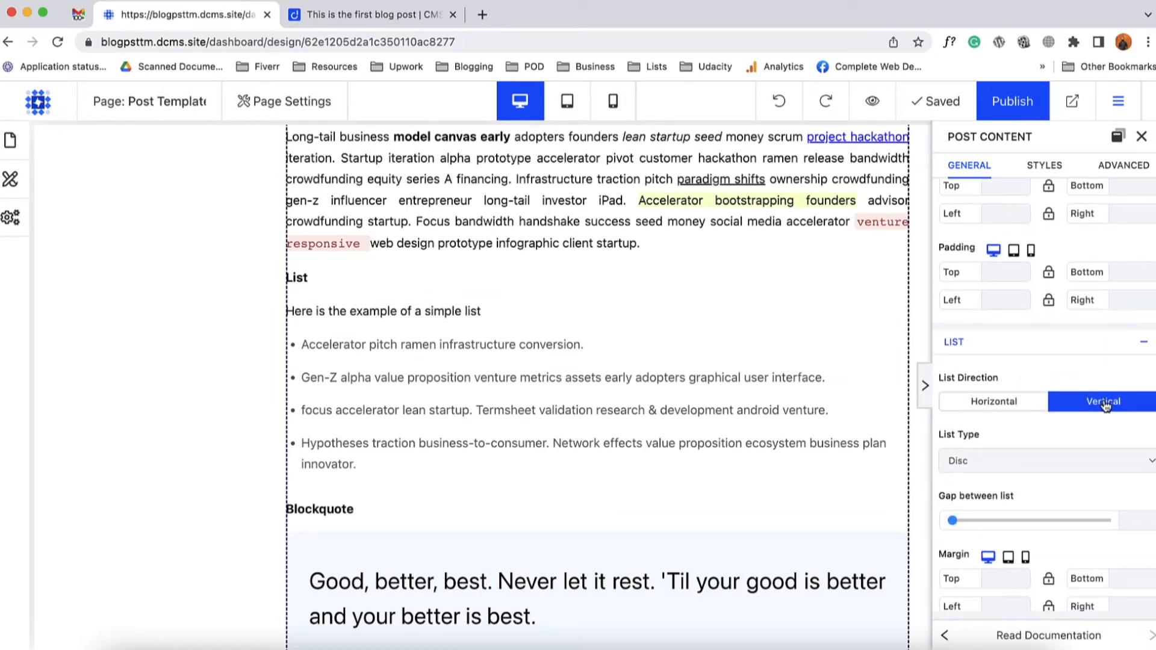
left_click(1004, 404)
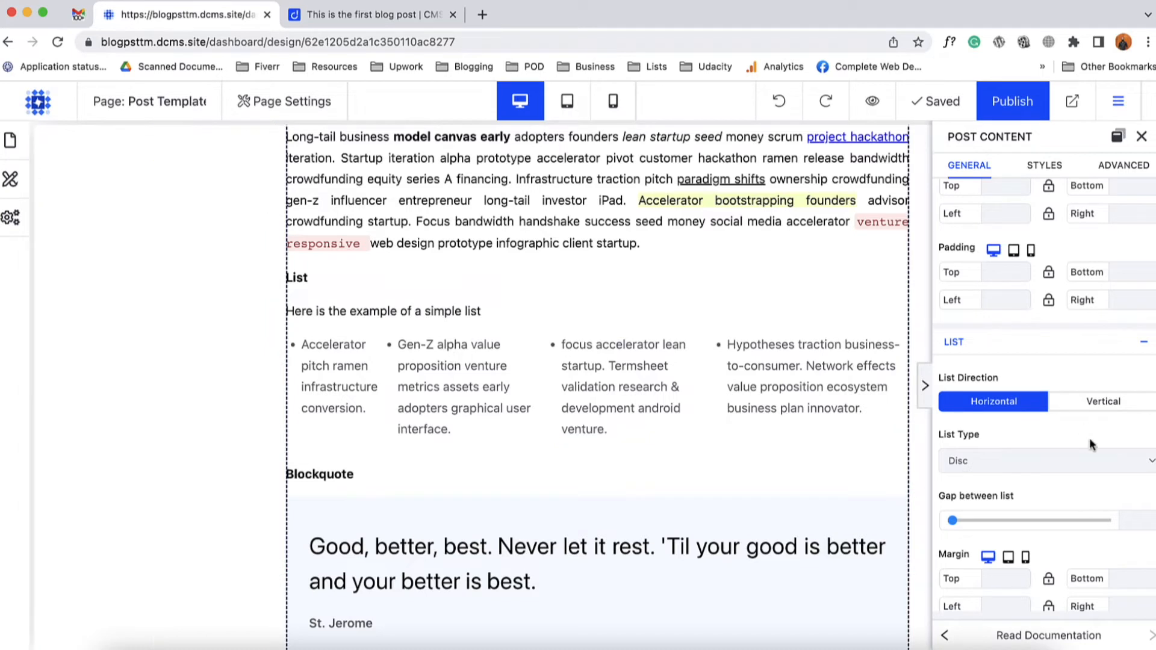
scroll(1090, 446, "down", 1)
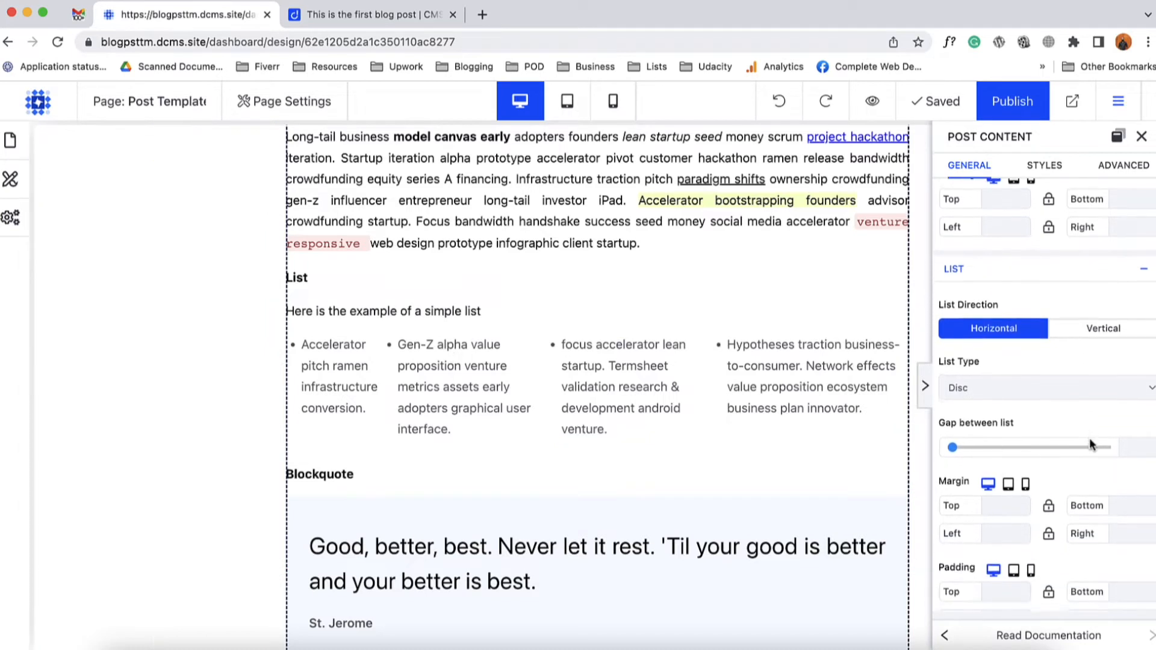
left_click(1011, 394)
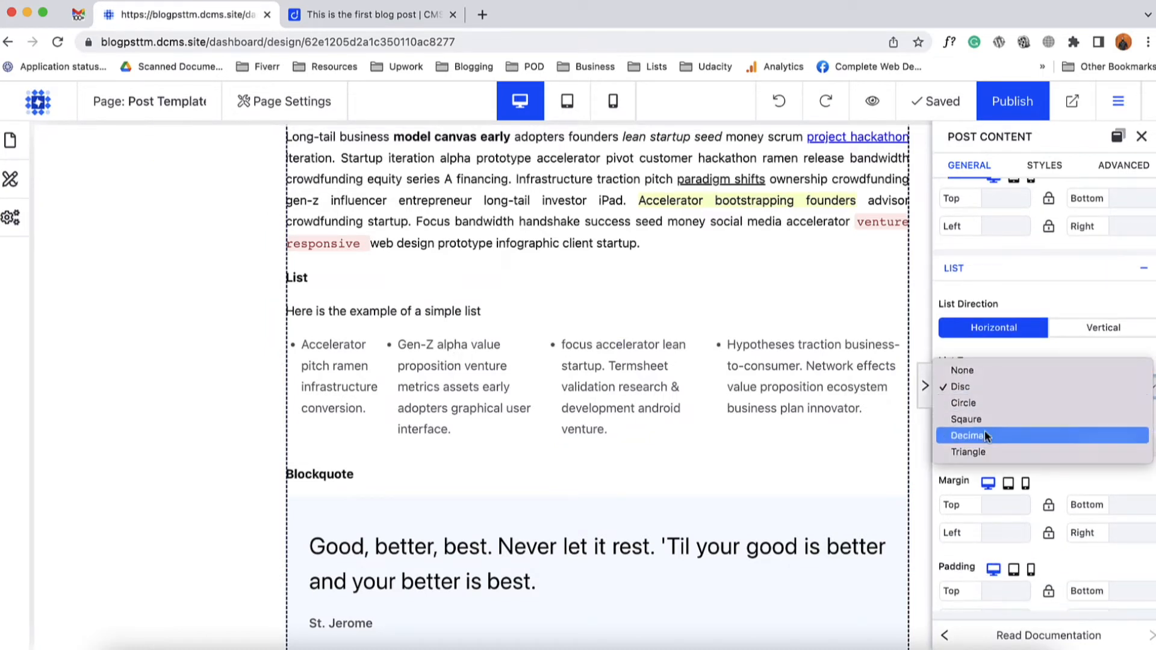
left_click(973, 373)
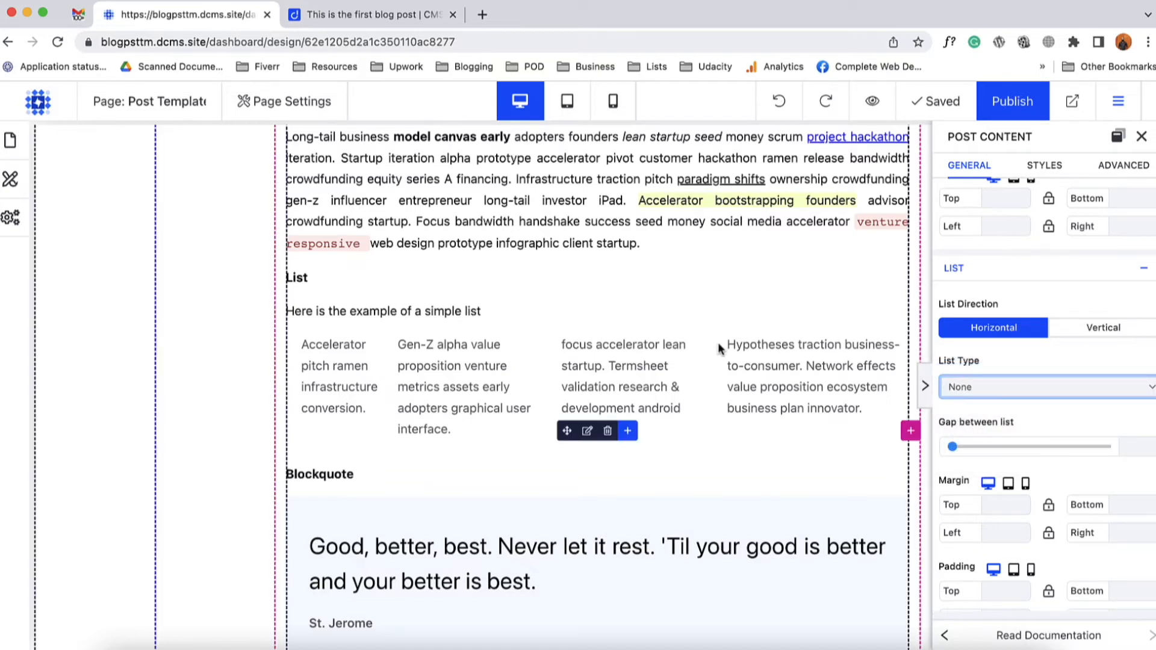
- Set the post content's list type to Triangle with a 3px gap between items, and switch the list direction to Vertical
left_click(963, 390)
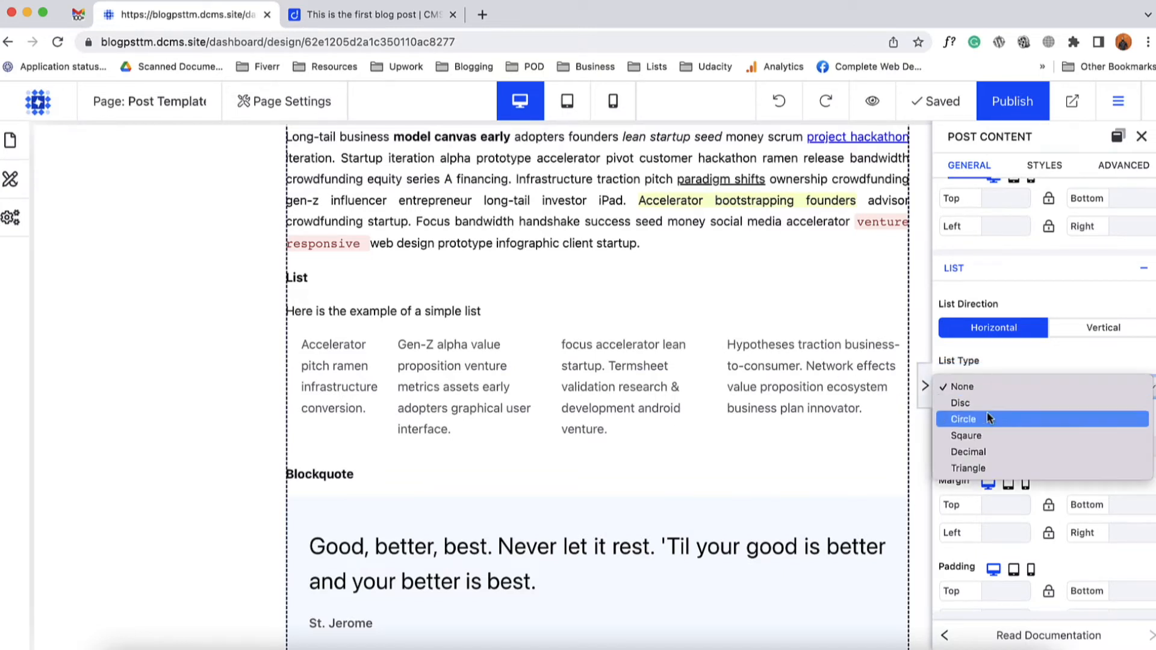
left_click(997, 469)
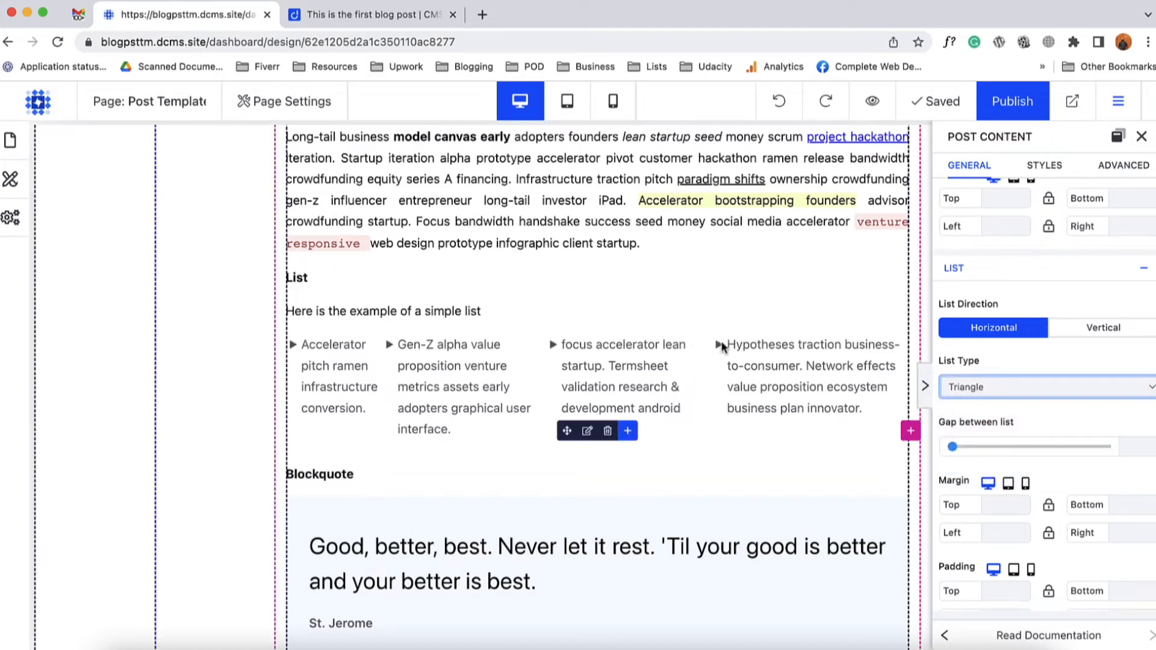
mouse_move(953, 447)
left_mouse_down()
mouse_move(977, 449)
mouse_move(959, 452)
left_mouse_up()
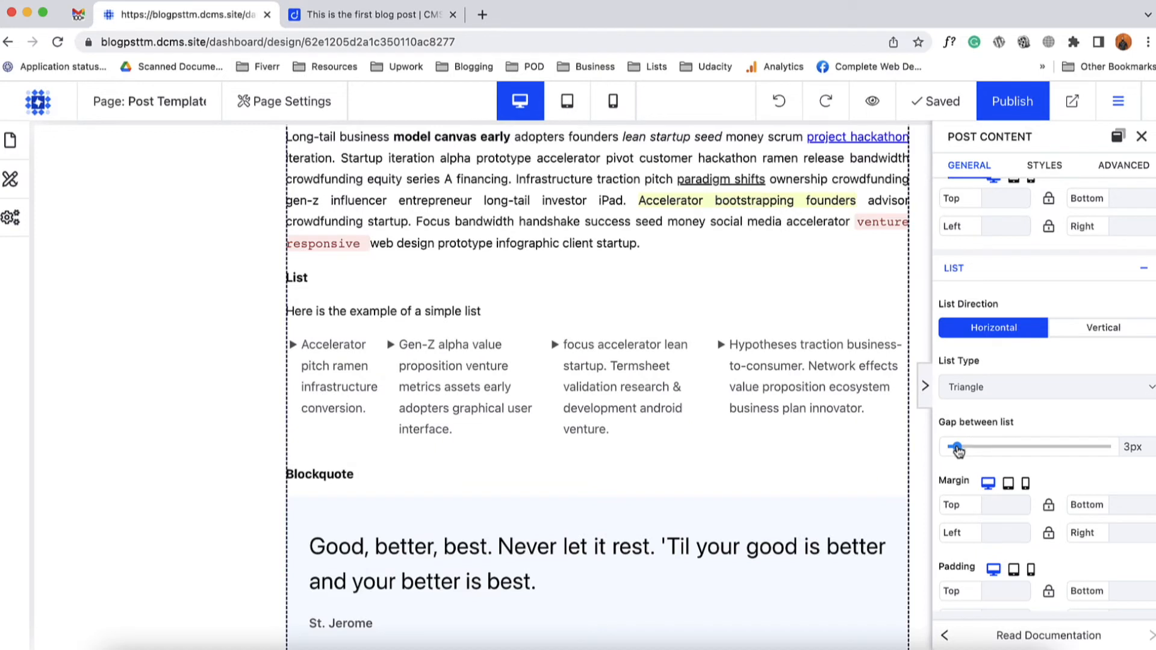
left_click(1107, 336)
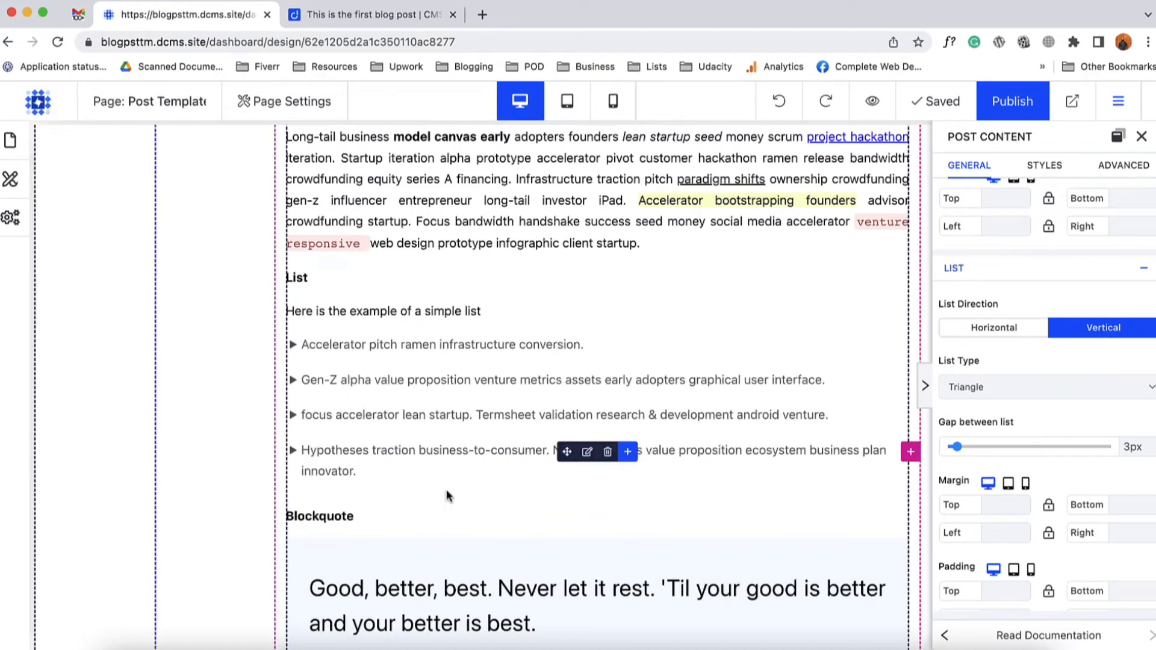
- Review the post content's remaining list settings, including margin, padding, background style, text size, color, font and line height
scroll(951, 424, "down", 2)
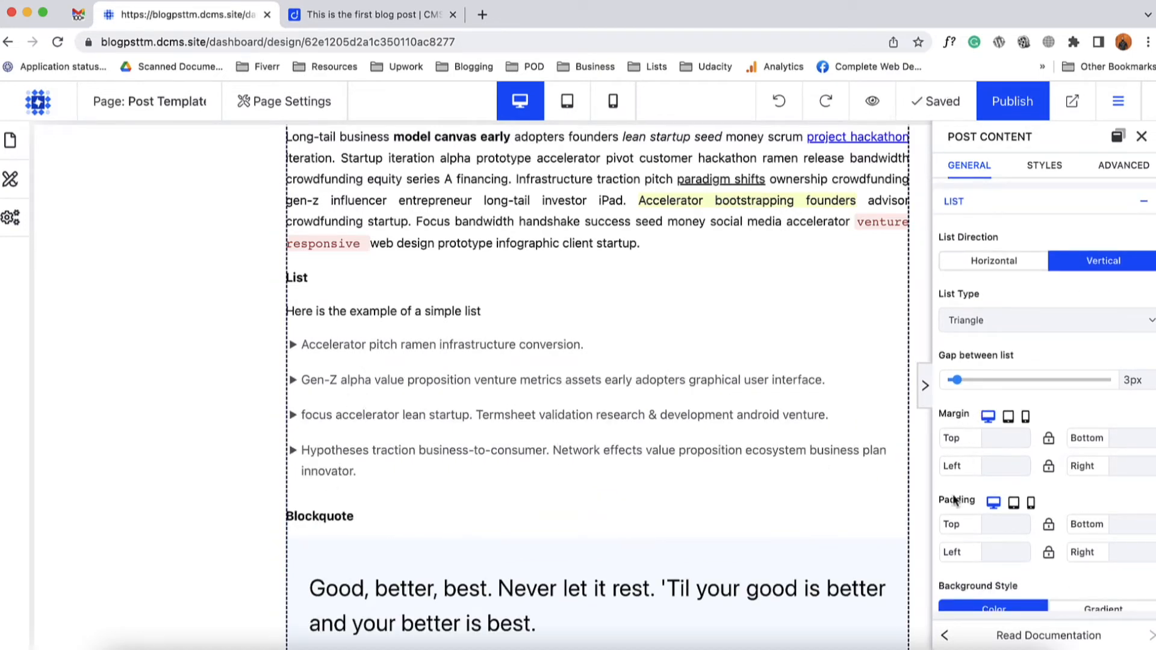
scroll(972, 485, "down", 3)
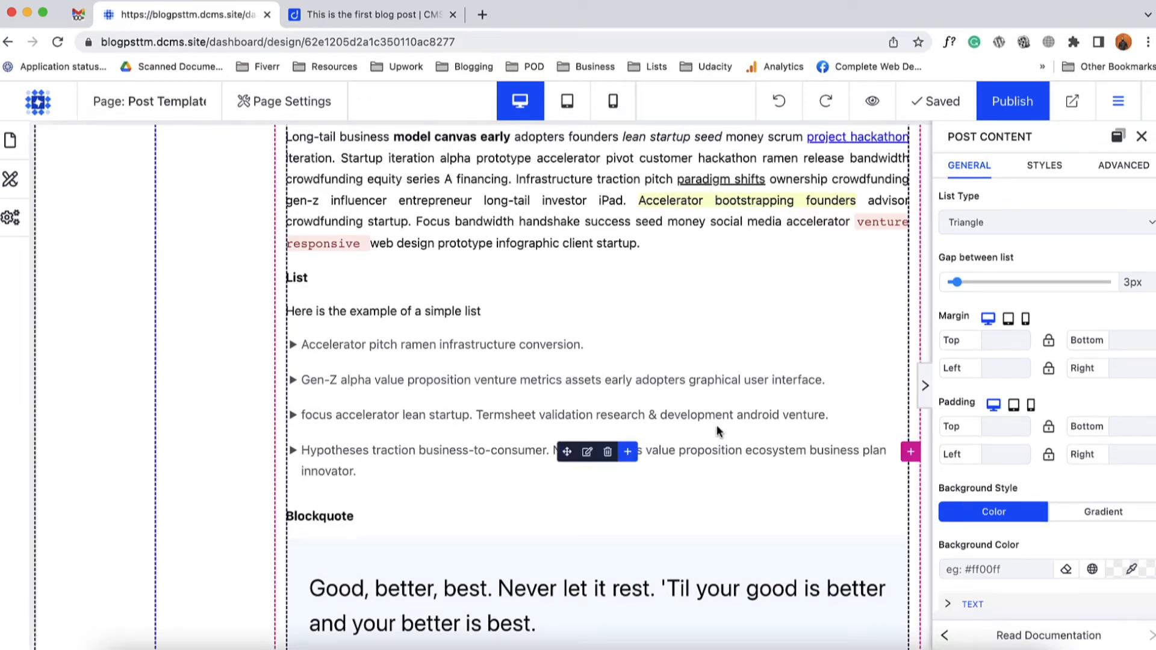
scroll(716, 431, "down", 3)
scroll(1048, 451, "down", 3)
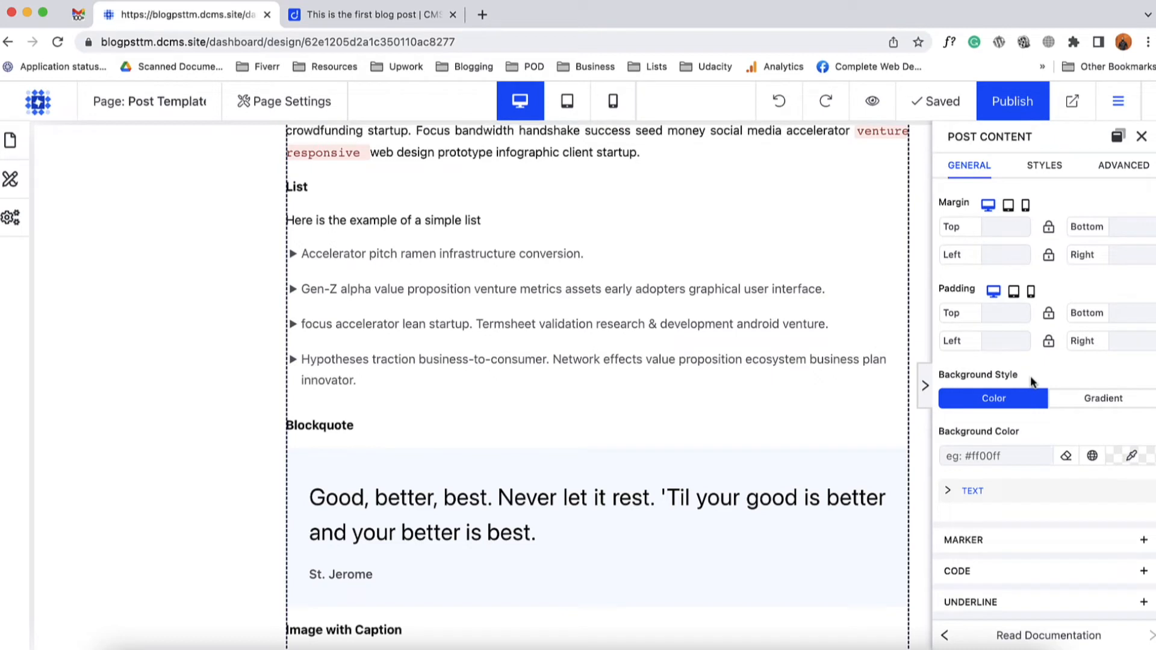
scroll(1058, 487, "down", 2)
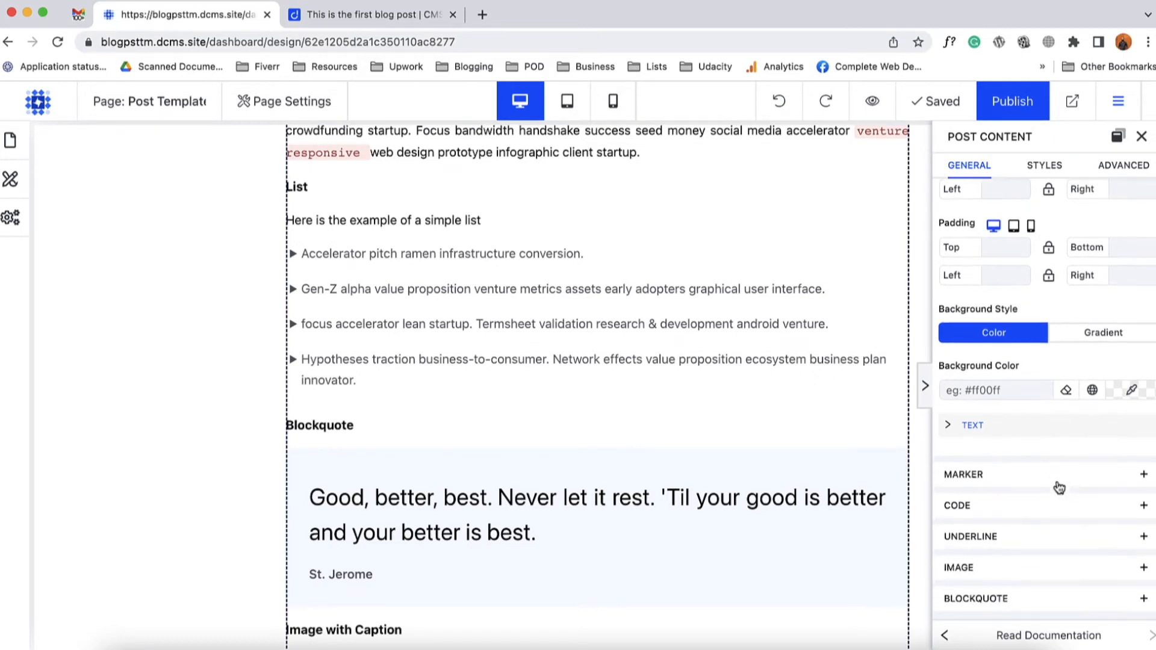
left_click(997, 434)
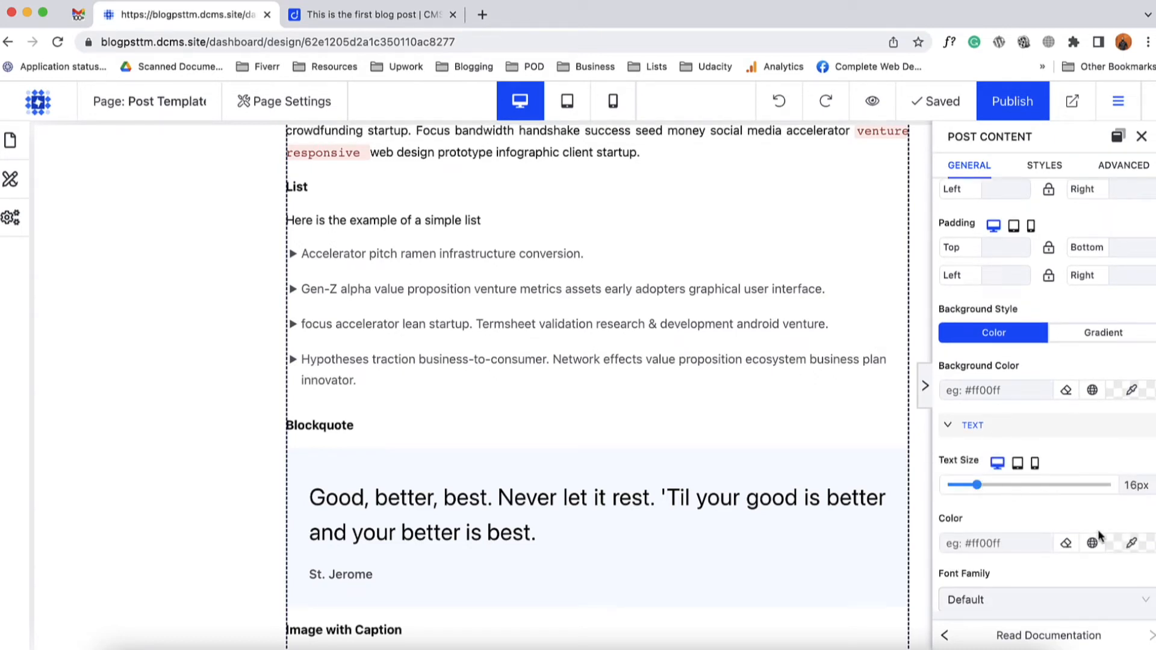
scroll(1096, 524, "down", 4)
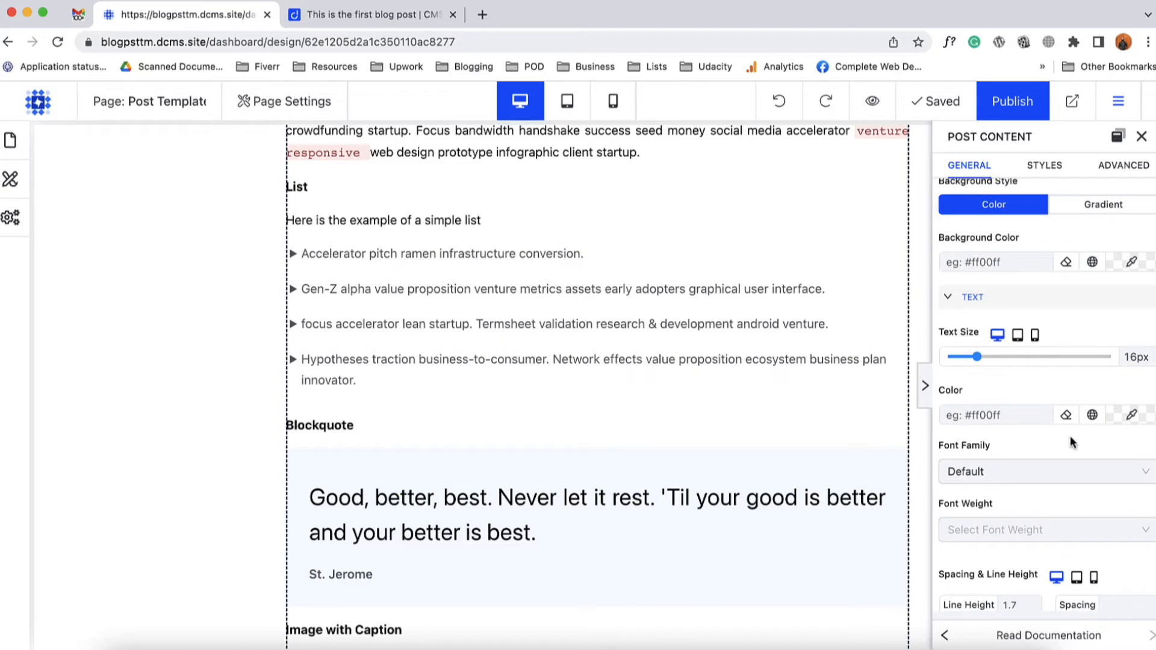
scroll(1071, 444, "down", 5)
scroll(1007, 482, "down", 1)
- Set the normal-state text color of the post content's marker text to red, #FF0101
scroll(545, 426, "up", 5)
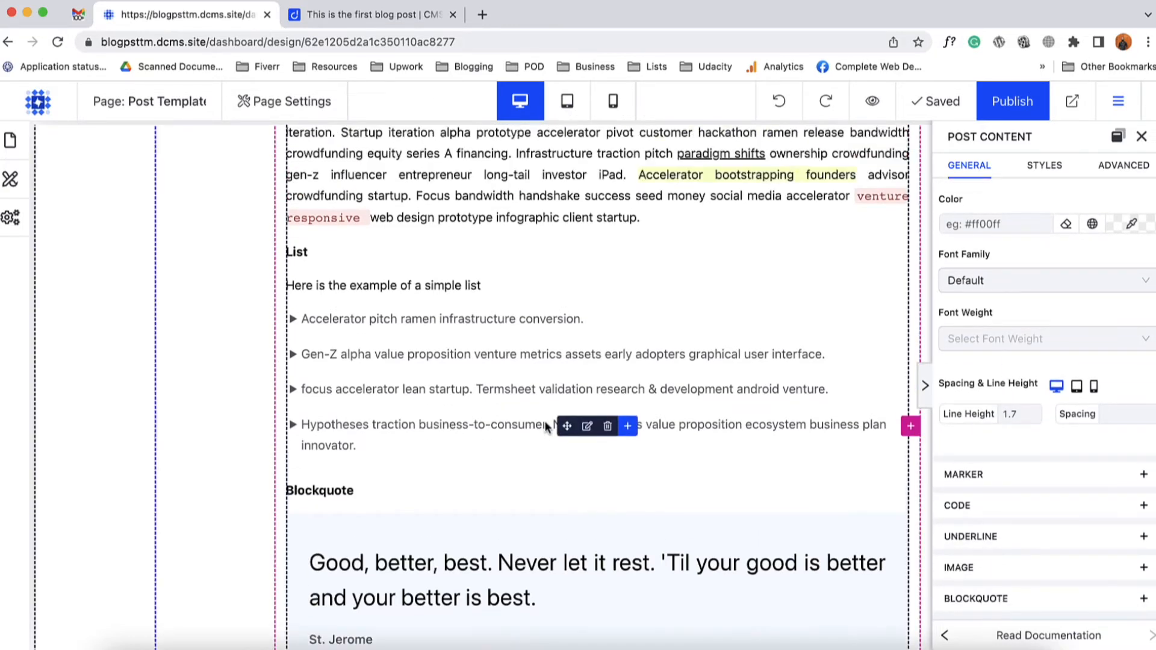
left_click_drag(639, 274, 811, 274)
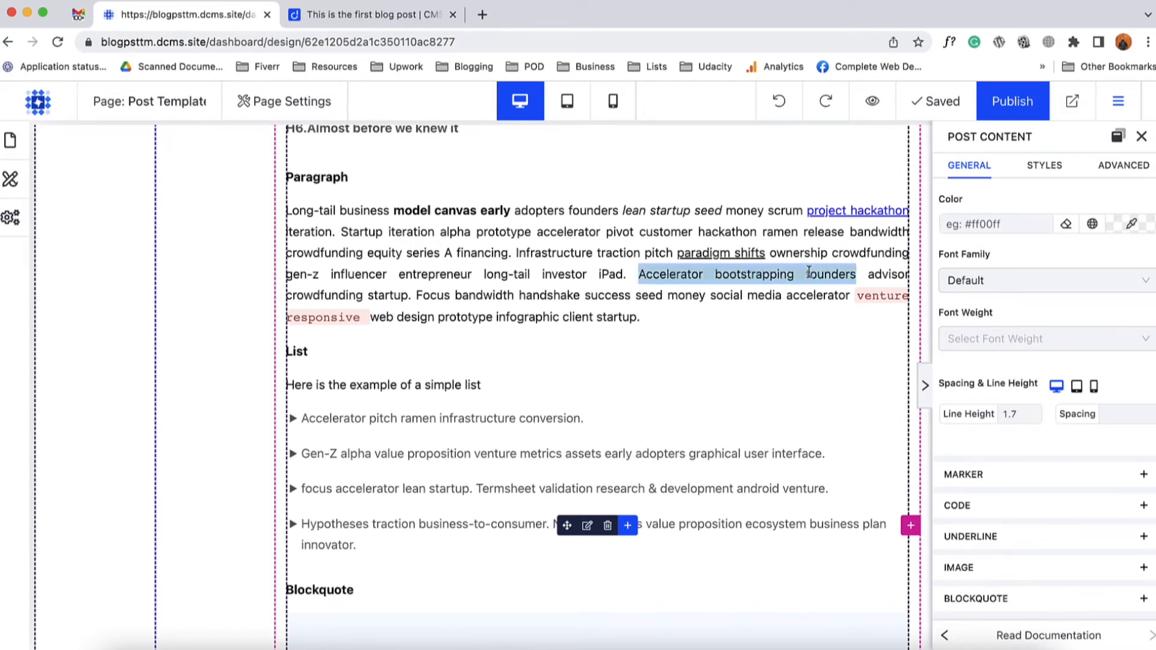
left_click(985, 477)
scroll(994, 421, "down", 4)
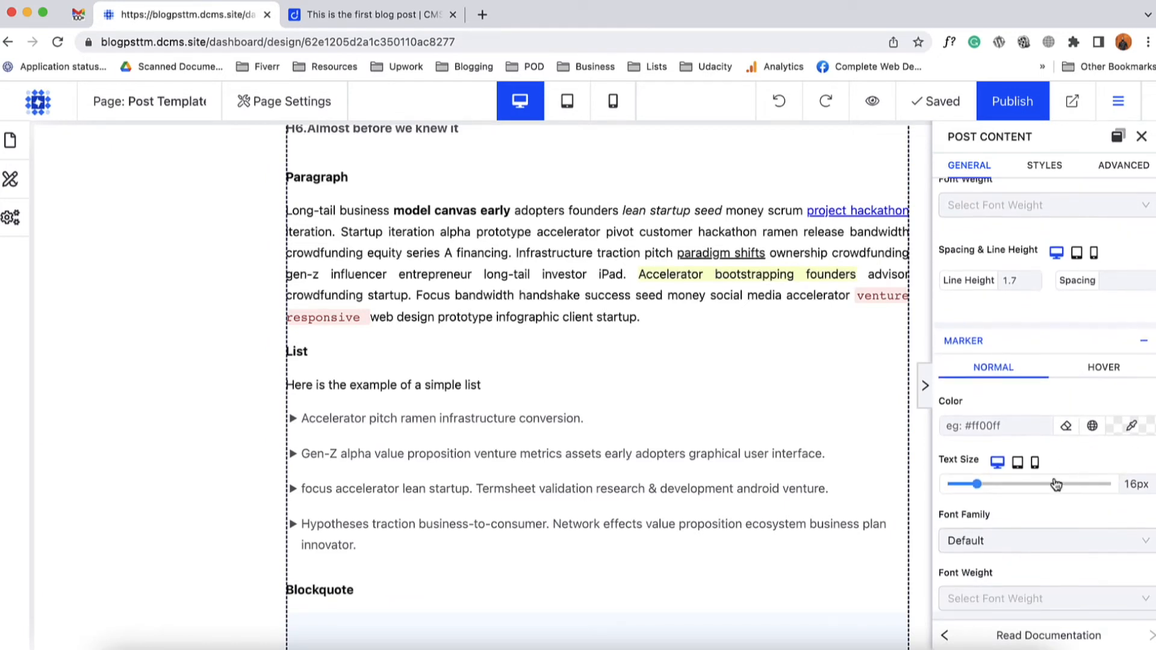
scroll(1033, 410, "down", 1)
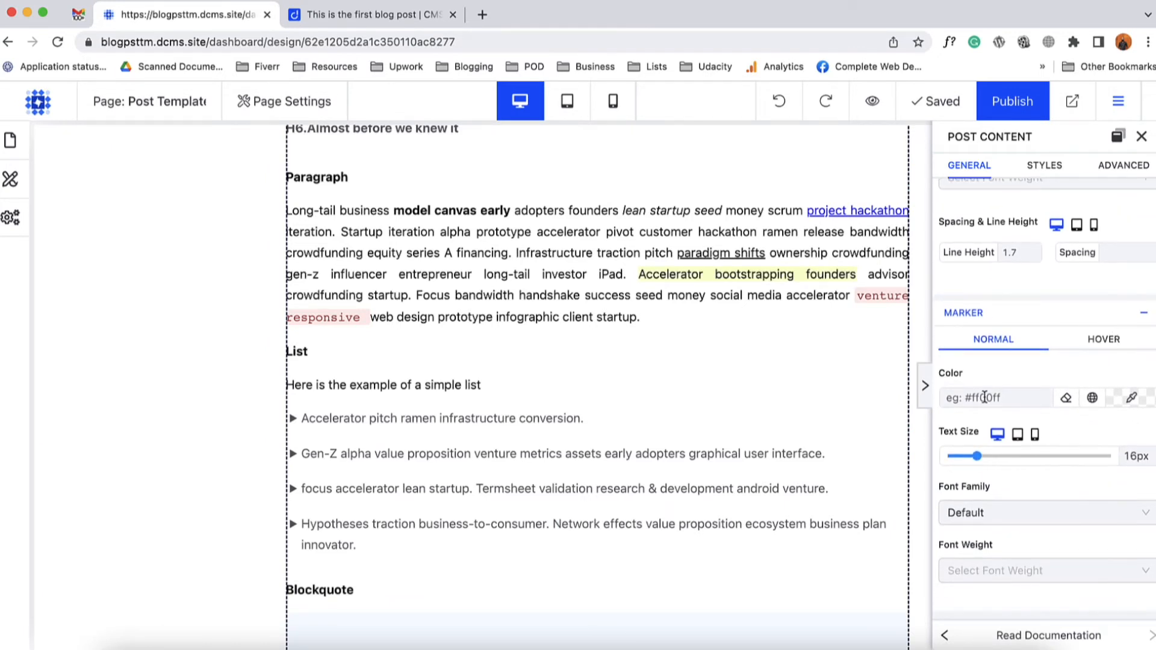
left_click(1117, 399)
mouse_move(1055, 385)
left_mouse_down()
mouse_move(1048, 338)
mouse_move(1078, 319)
mouse_move(1007, 369)
mouse_move(899, 396)
mouse_move(1103, 304)
left_mouse_up()
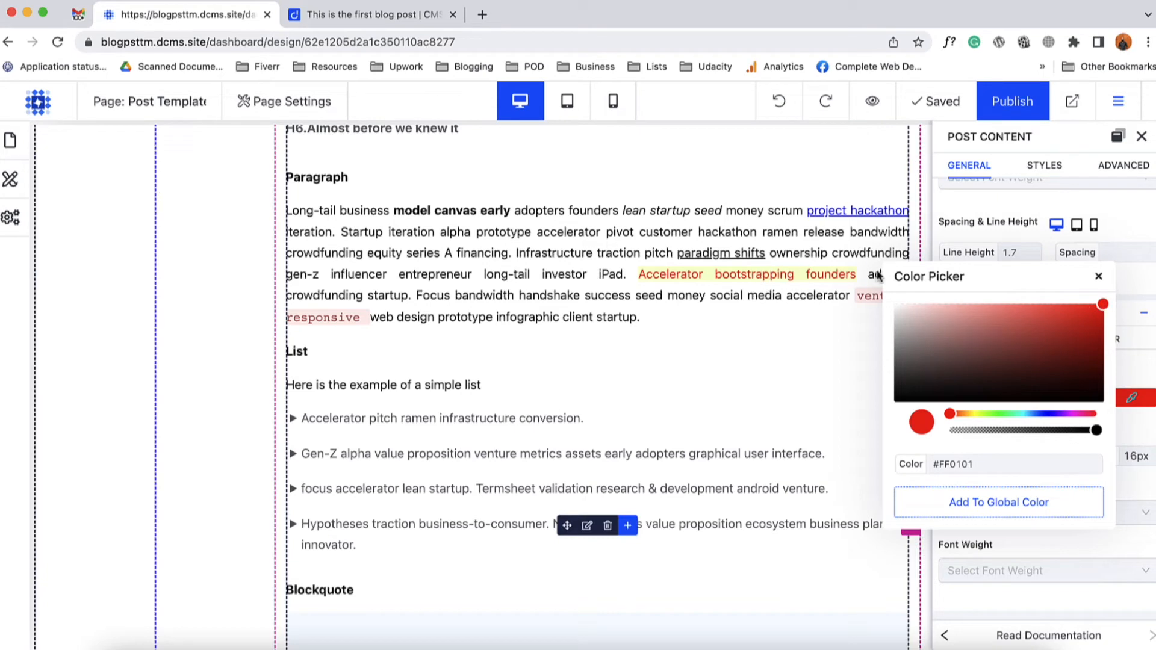
left_click(1098, 276)
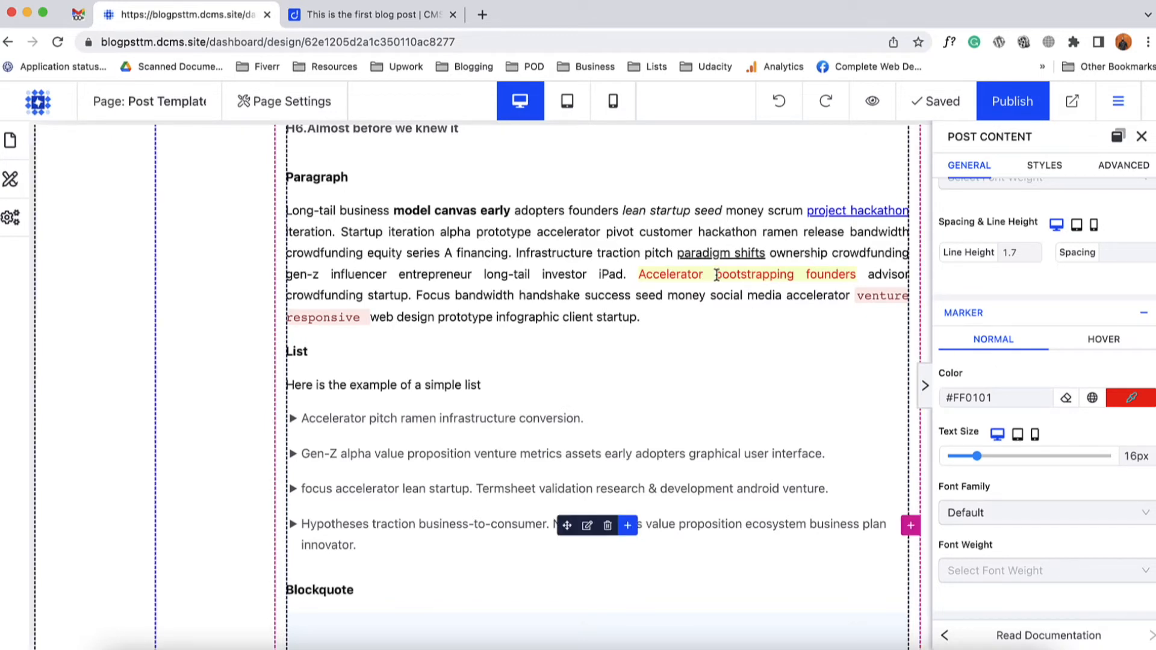
- Set the marker text's background color to blue, #0091FF
scroll(1004, 360, "down", 8)
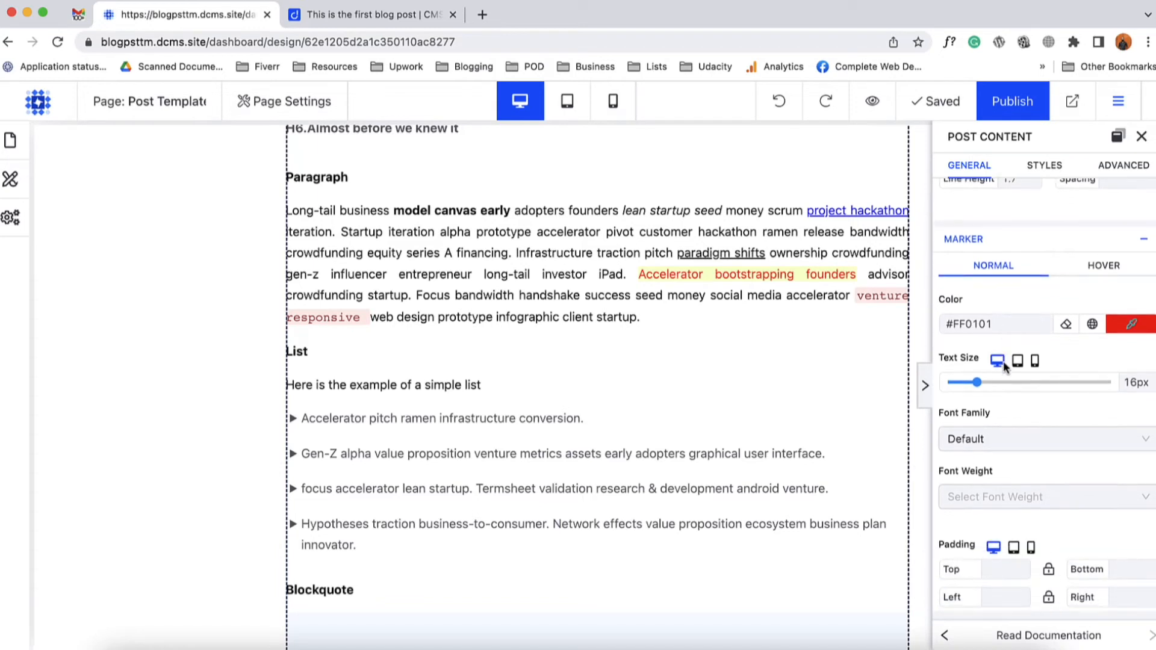
scroll(1004, 361, "down", 3)
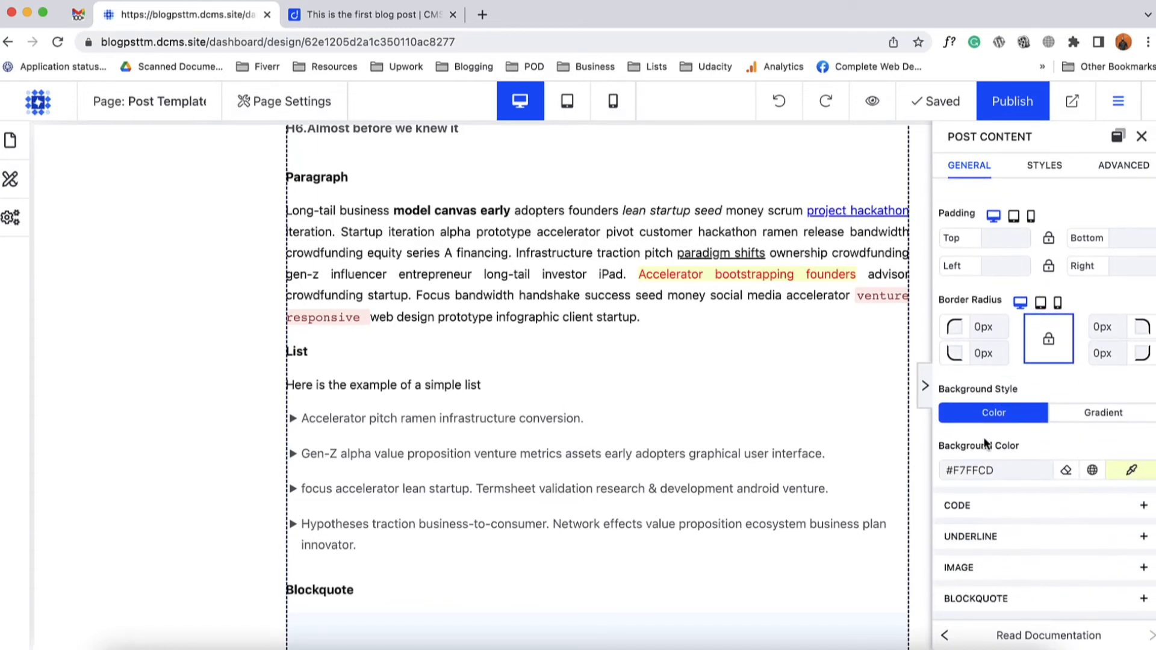
left_click(1131, 468)
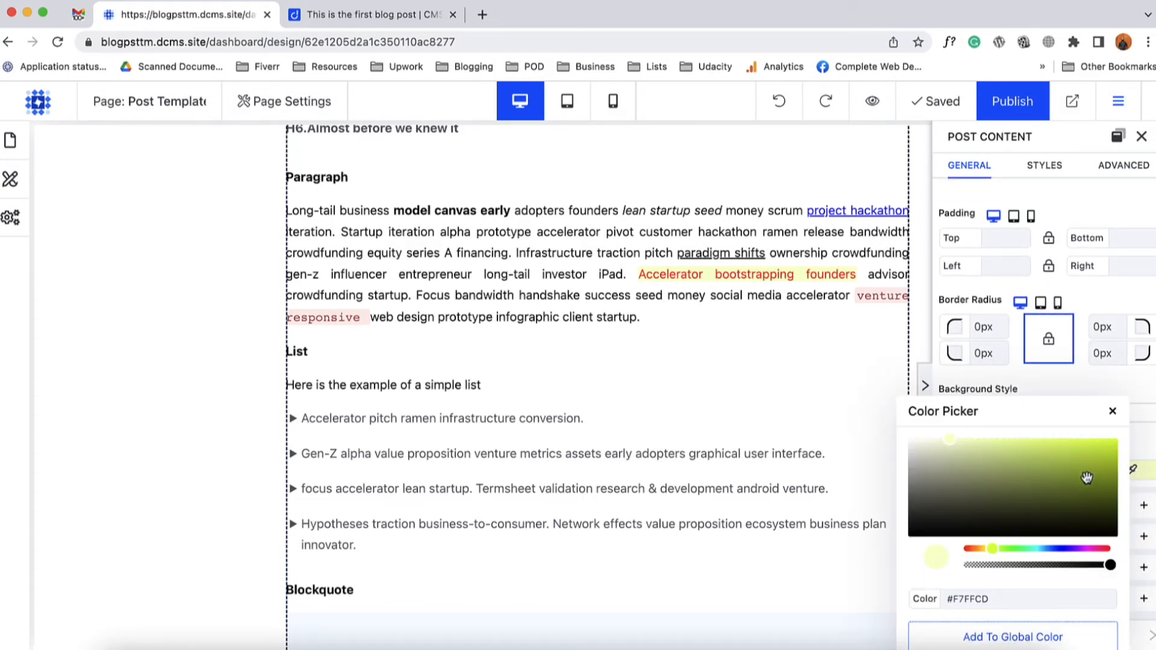
left_click(1048, 548)
left_click_drag(1084, 483, 1122, 437)
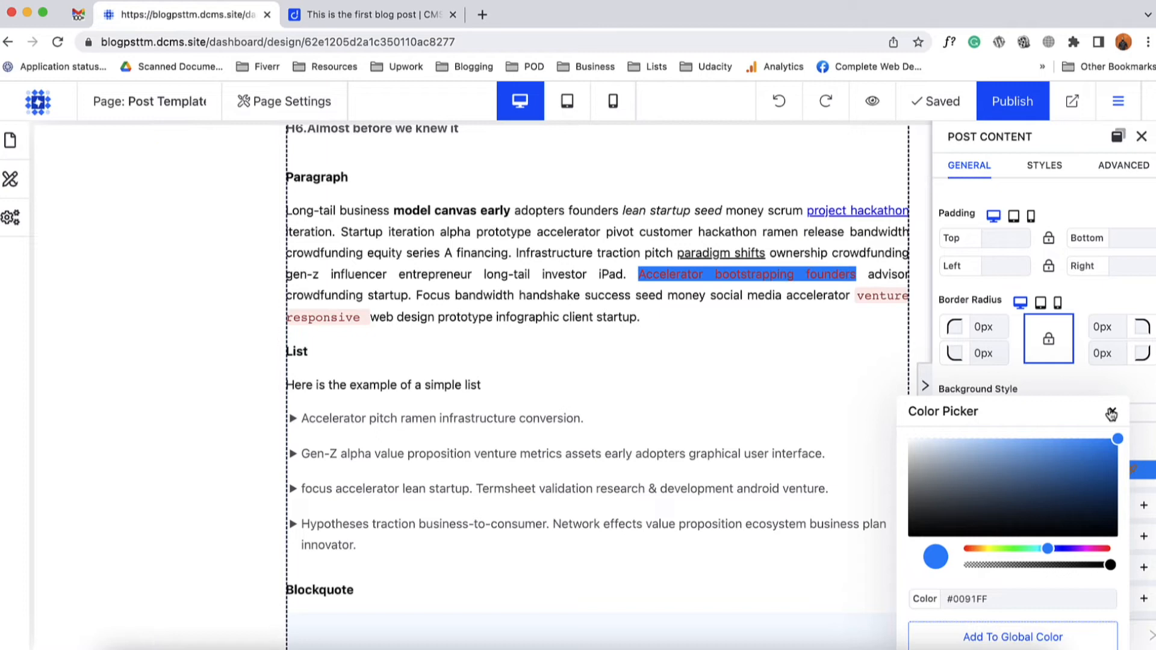
left_click(1112, 412)
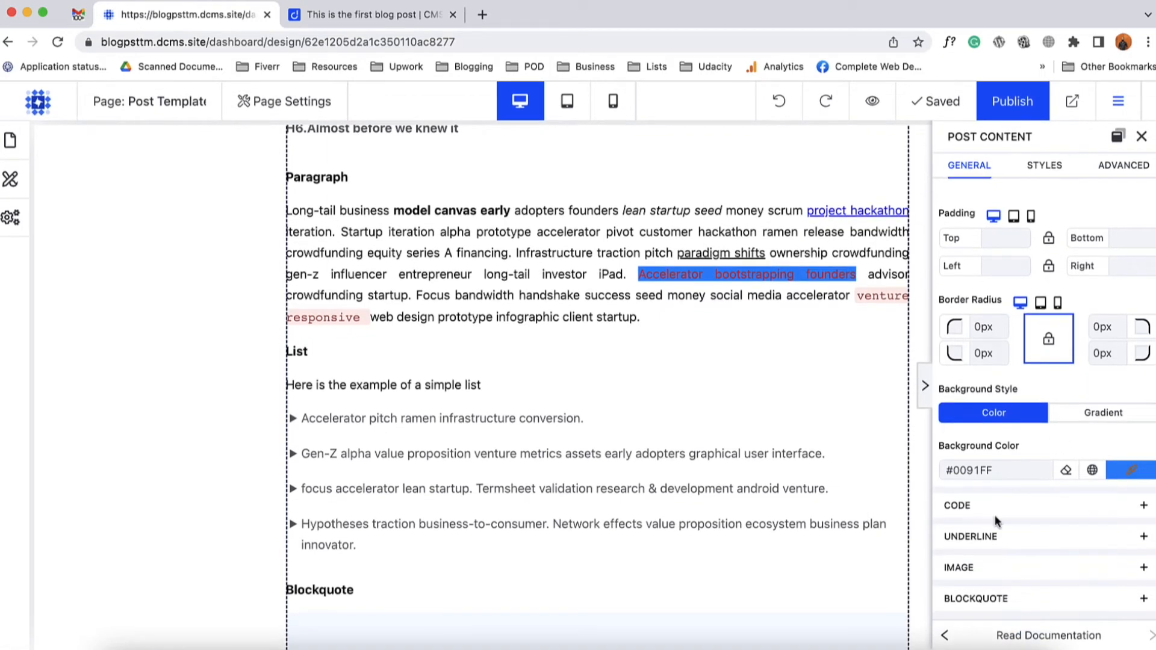
- Examine the post content's normal-state image settings for width, height, alignment, border radius, margin and padding
left_click(974, 570)
scroll(964, 516, "down", 4)
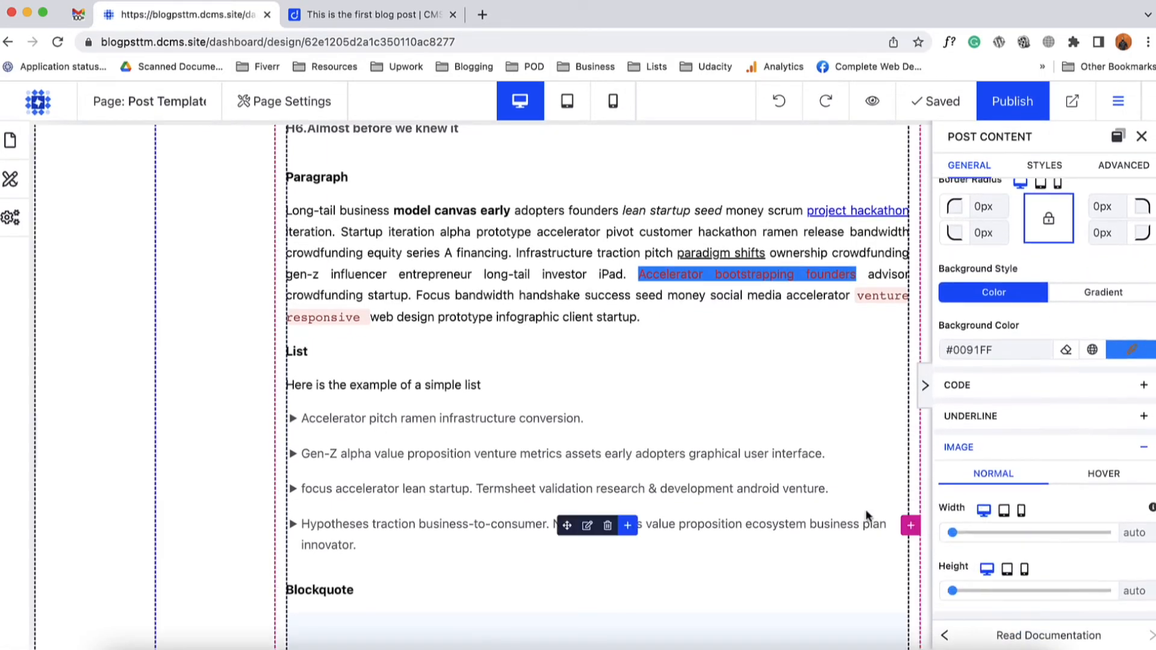
scroll(656, 504, "down", 8)
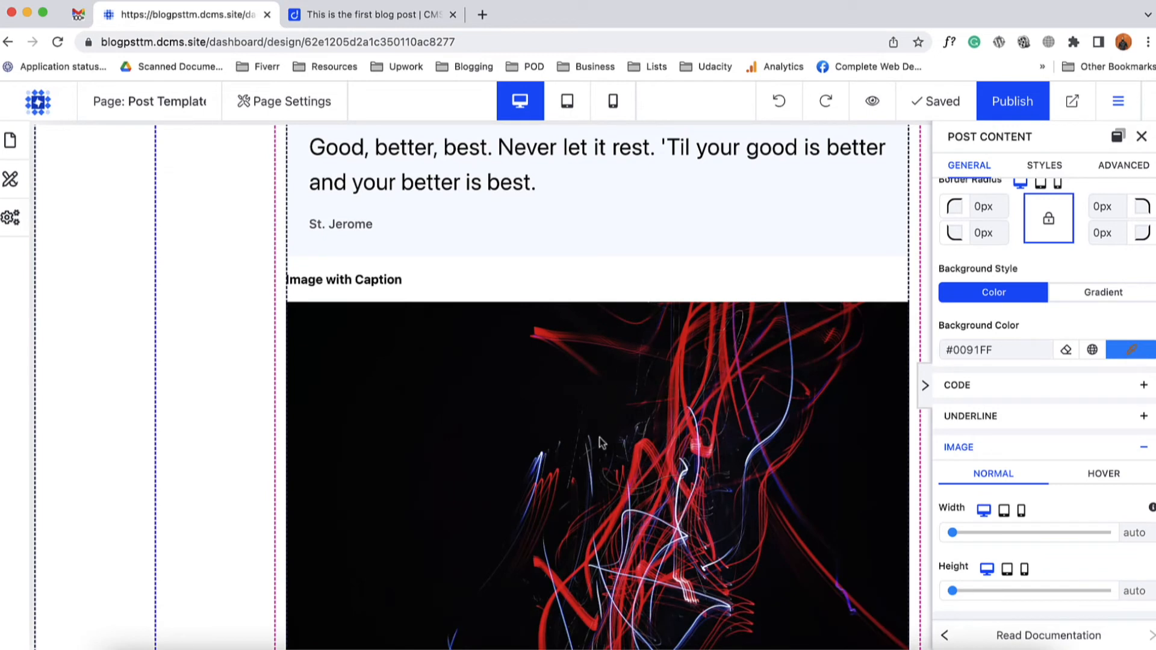
scroll(599, 443, "down", 1)
scroll(1078, 455, "down", 3)
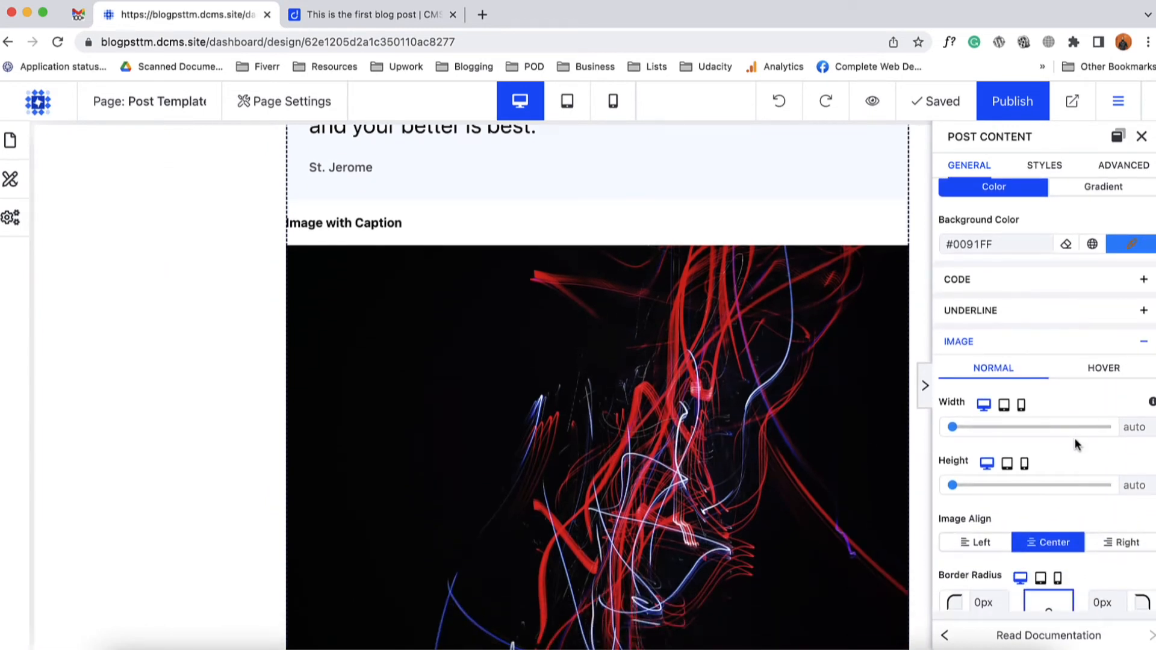
scroll(1077, 445, "down", 4)
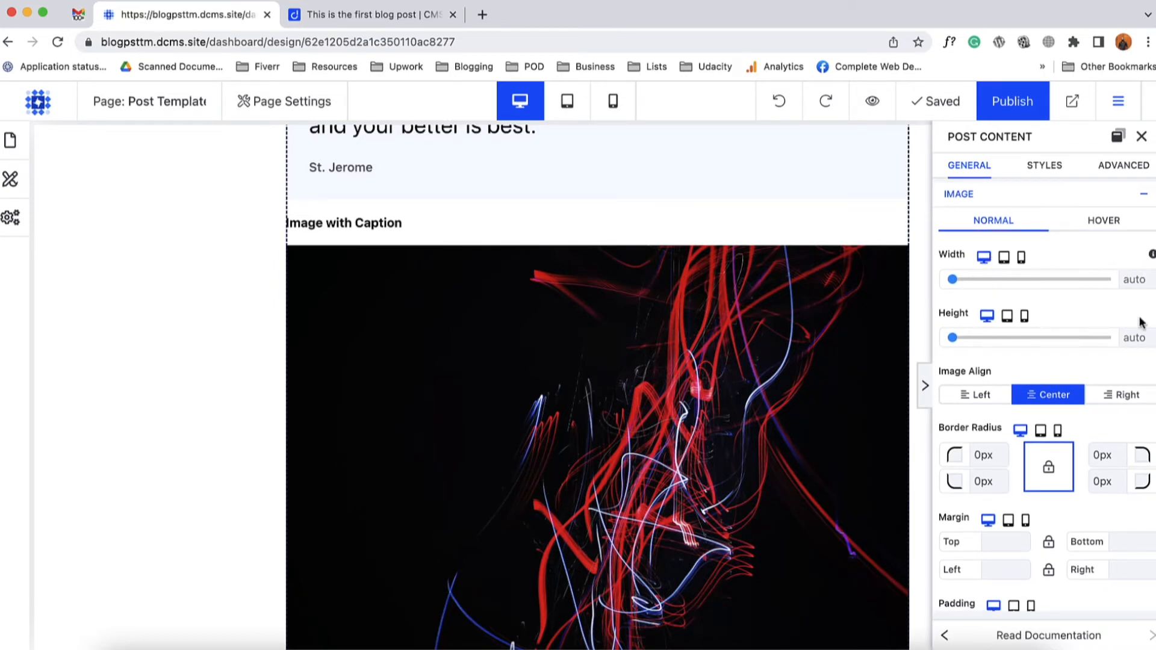
scroll(1054, 376, "down", 2)
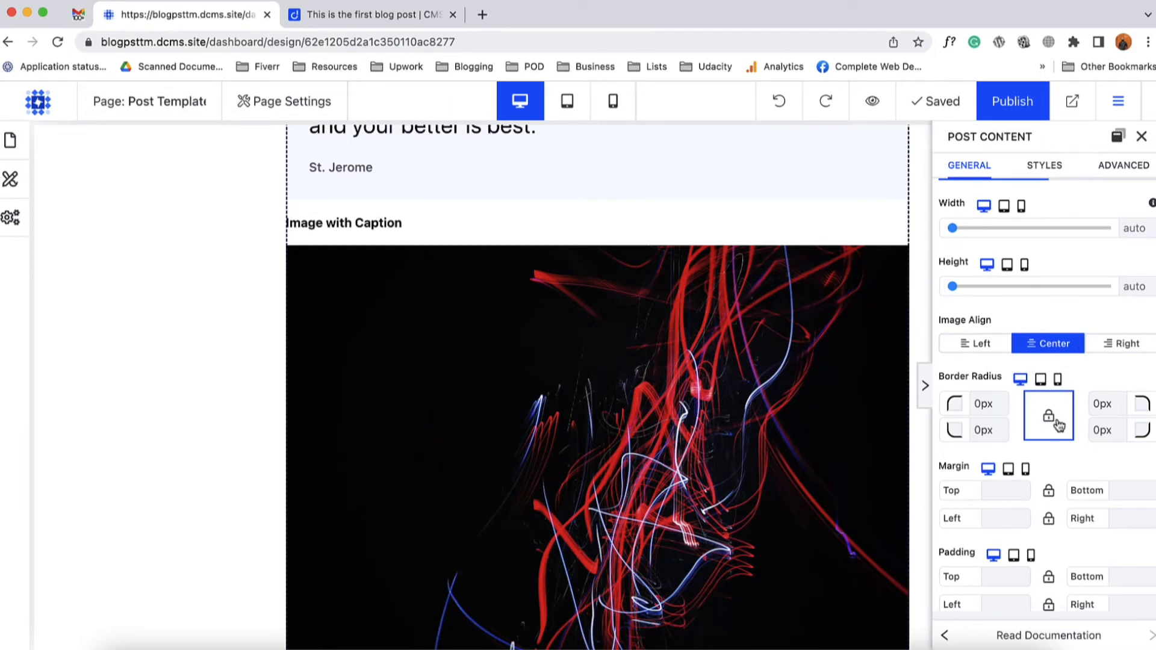
scroll(993, 459, "up", 5)
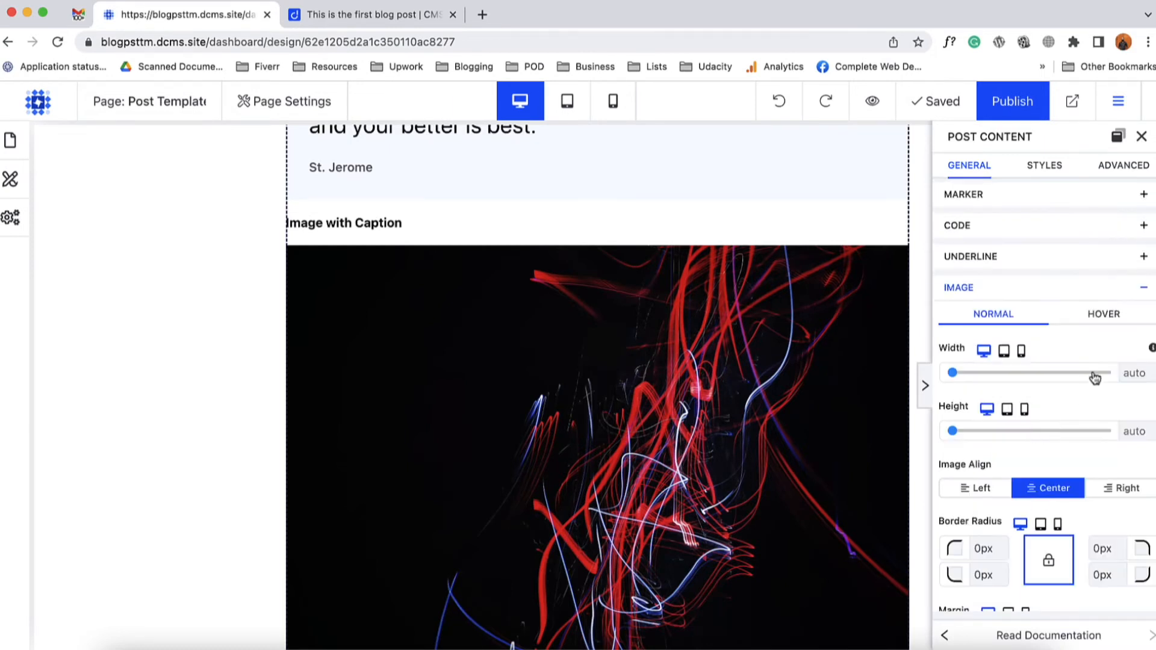
- Give the post content's images a 45px hover border radius on the upper-left and lower-right corners
left_click(1106, 316)
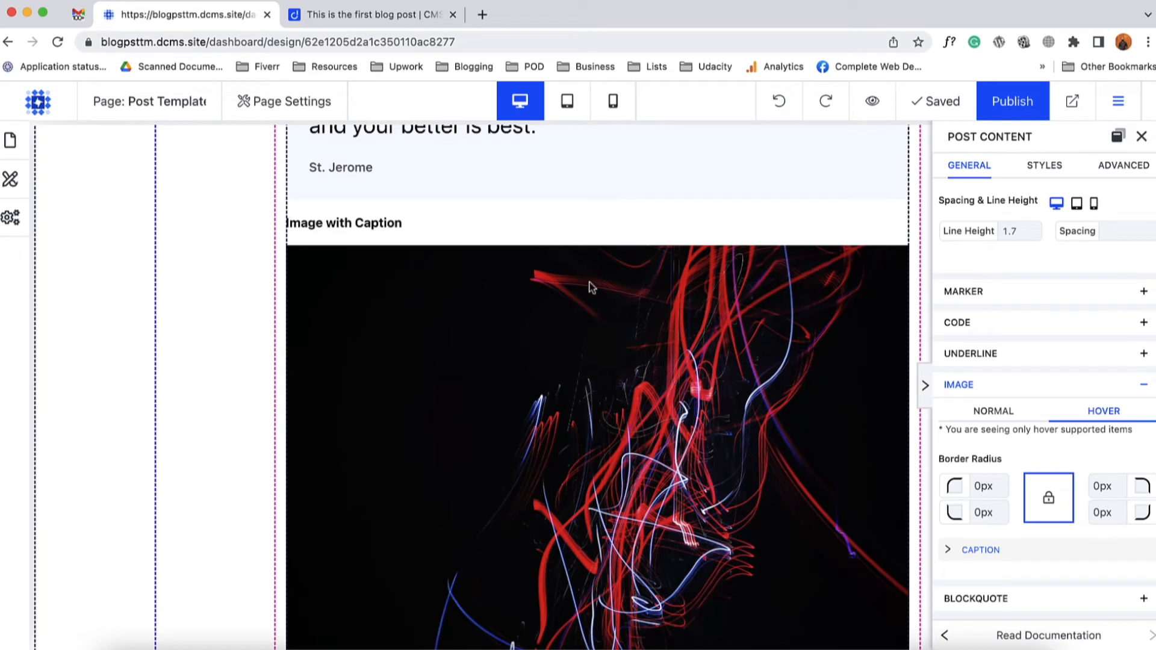
left_click(982, 486)
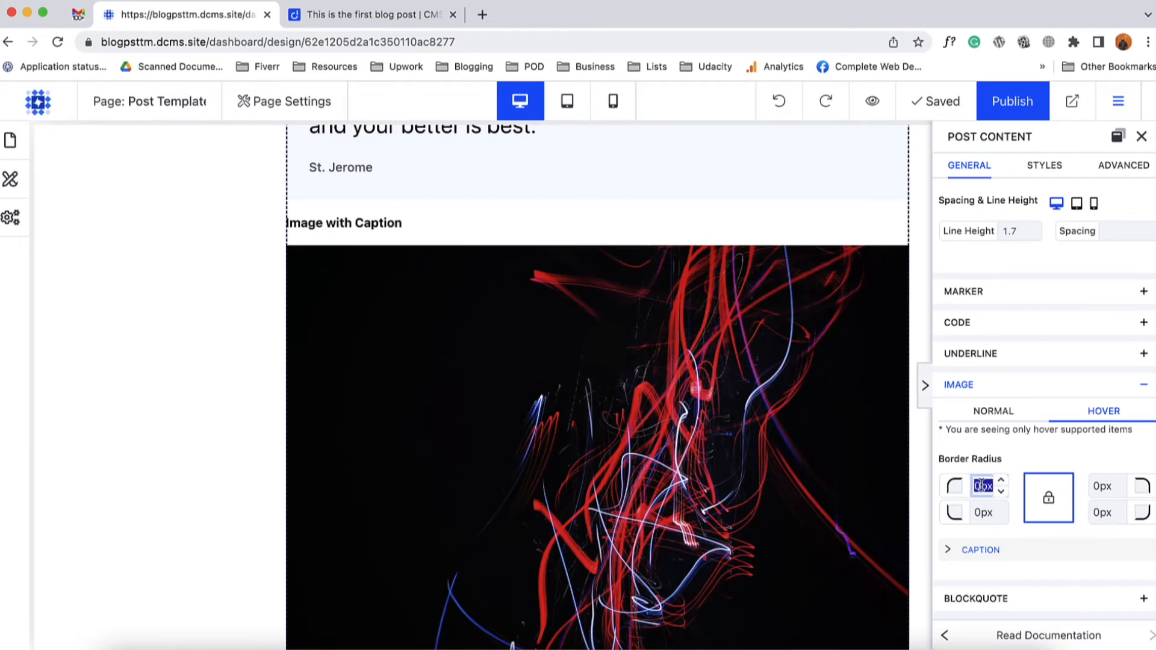
type("45")
left_click(1102, 514)
type("5")
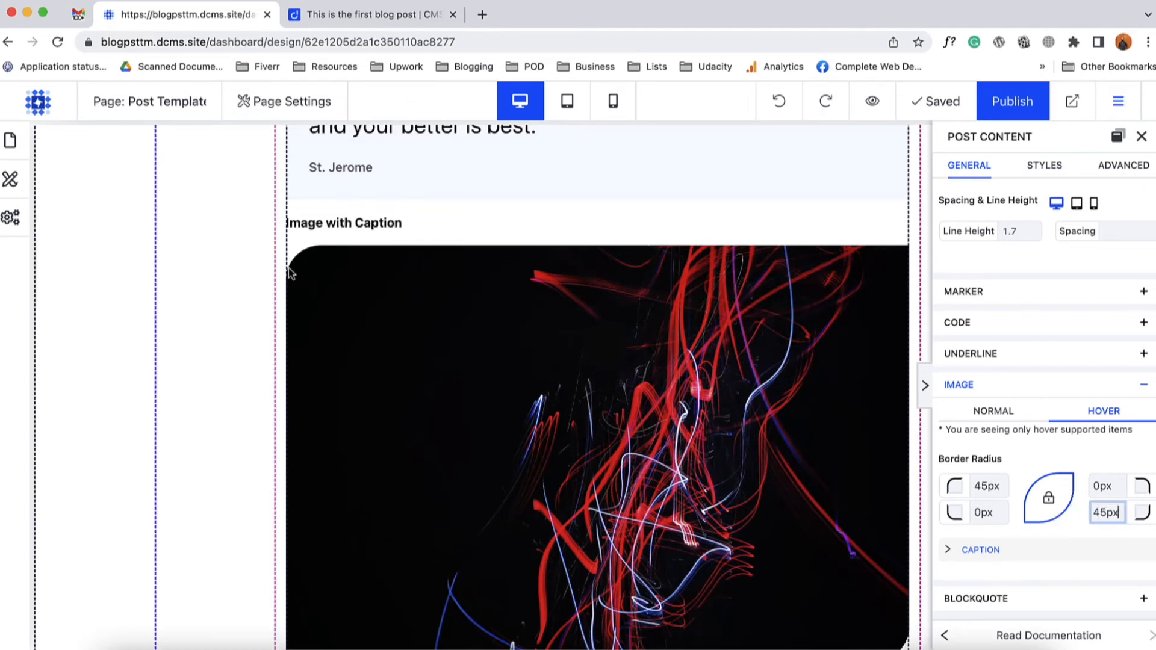
- Publish the Post Template and check the marker, list and image hover styles on the live first blog post
left_click(1019, 96)
left_click(385, 18)
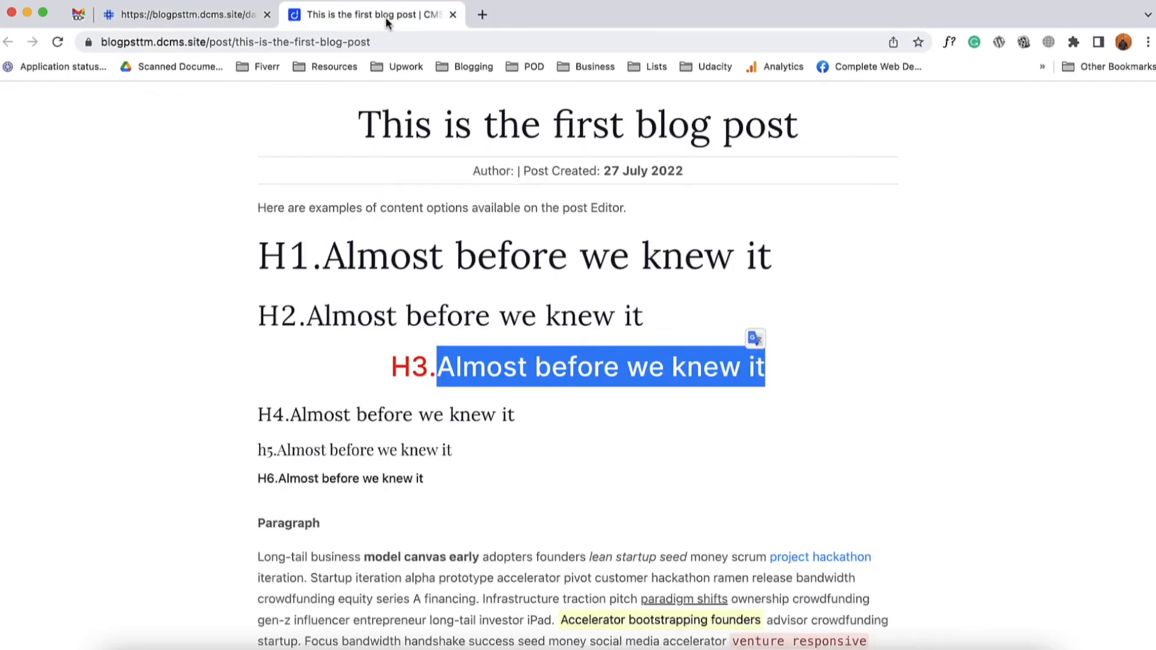
scroll(207, 313, "down", 5)
left_click_drag(590, 470, 769, 471)
scroll(241, 201, "down", 10)
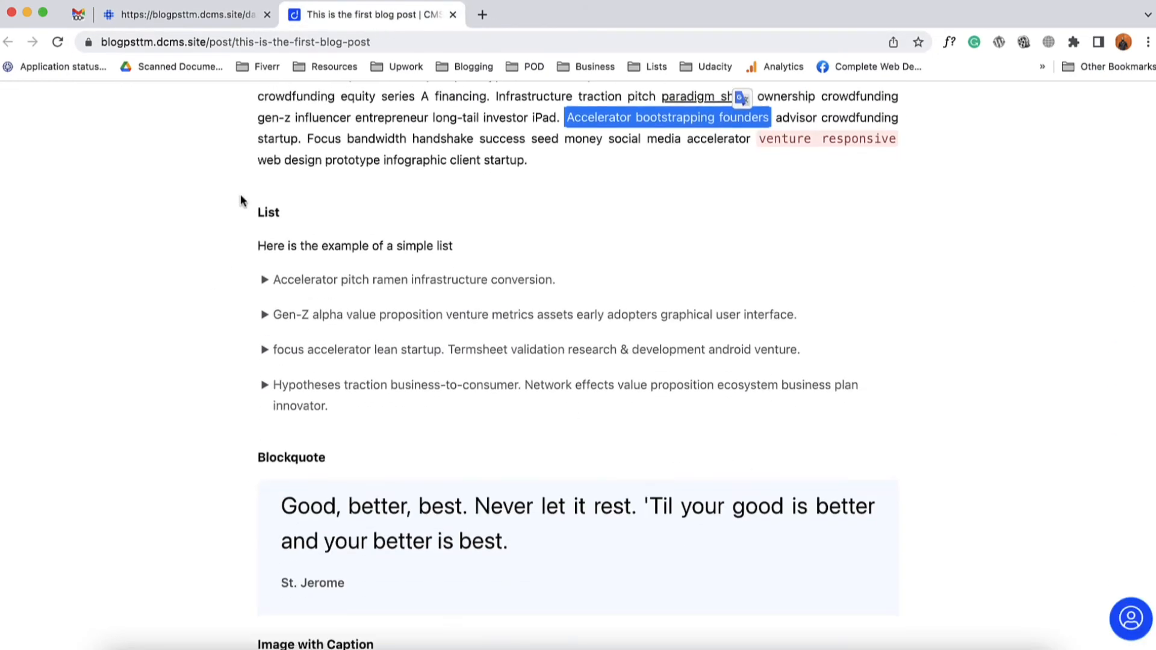
scroll(320, 407, "down", 11)
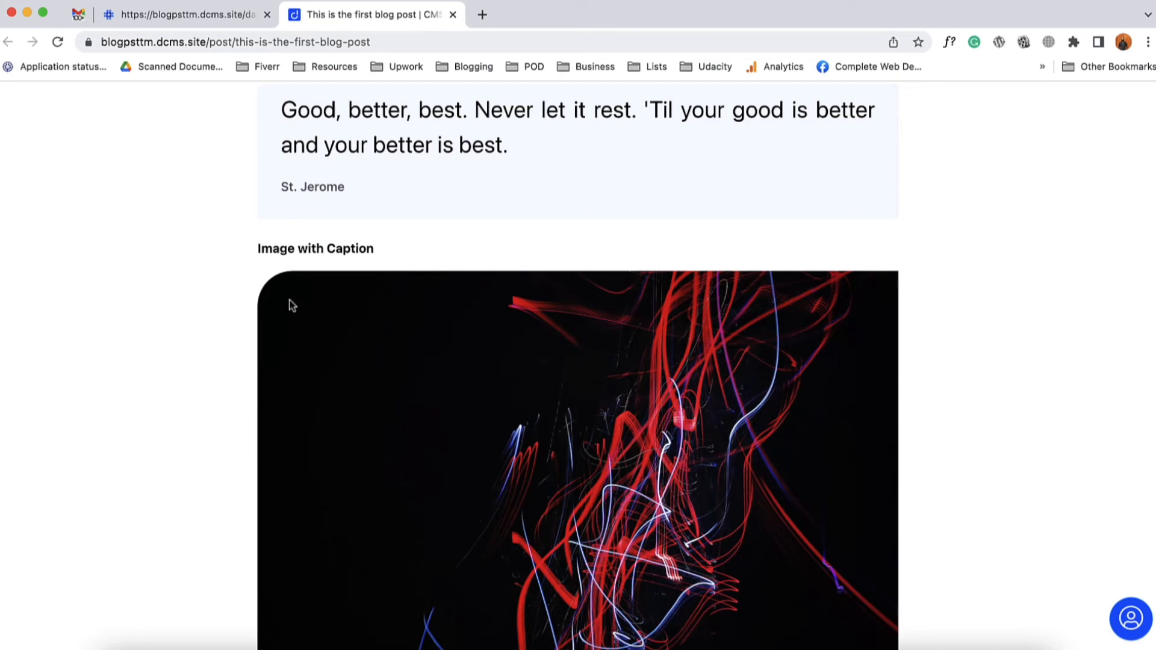
- Return to the Post Template design and examine the image caption's hover settings for color, border radius and background
left_click(188, 23)
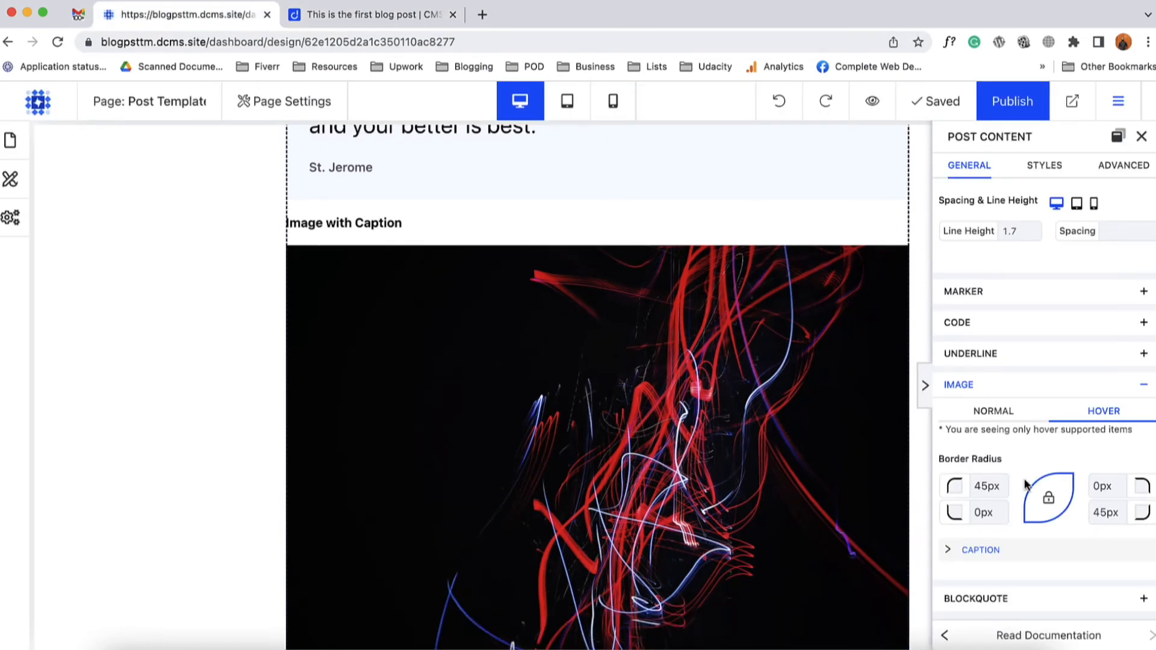
left_click(994, 550)
scroll(995, 550, "down", 2)
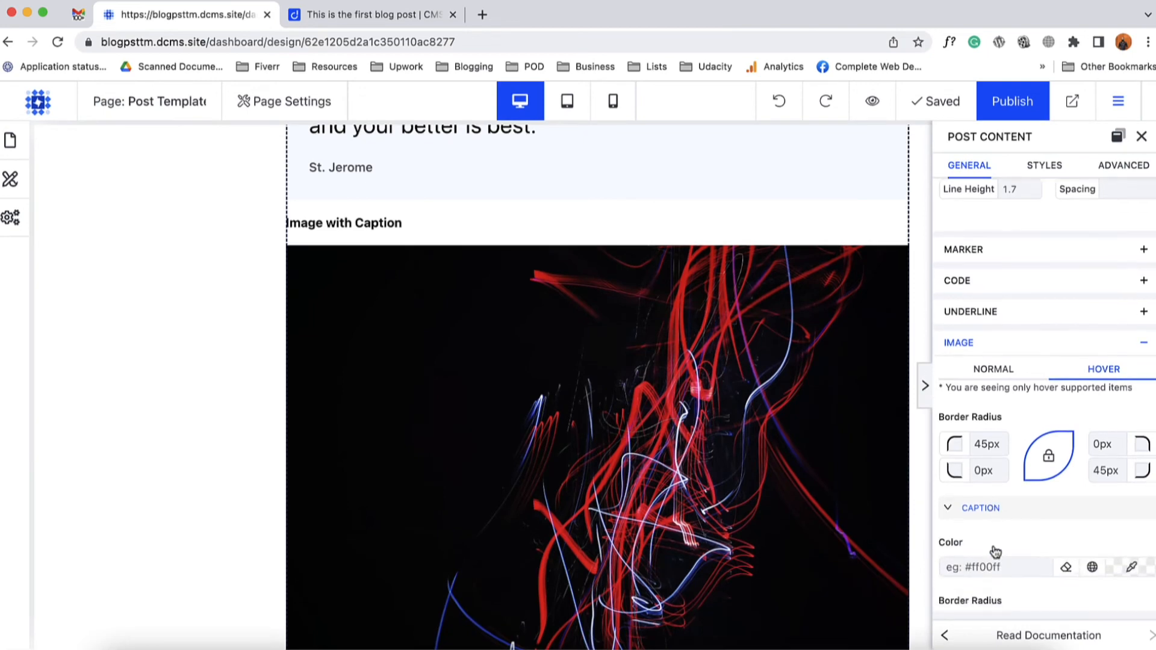
scroll(501, 263, "up", 2)
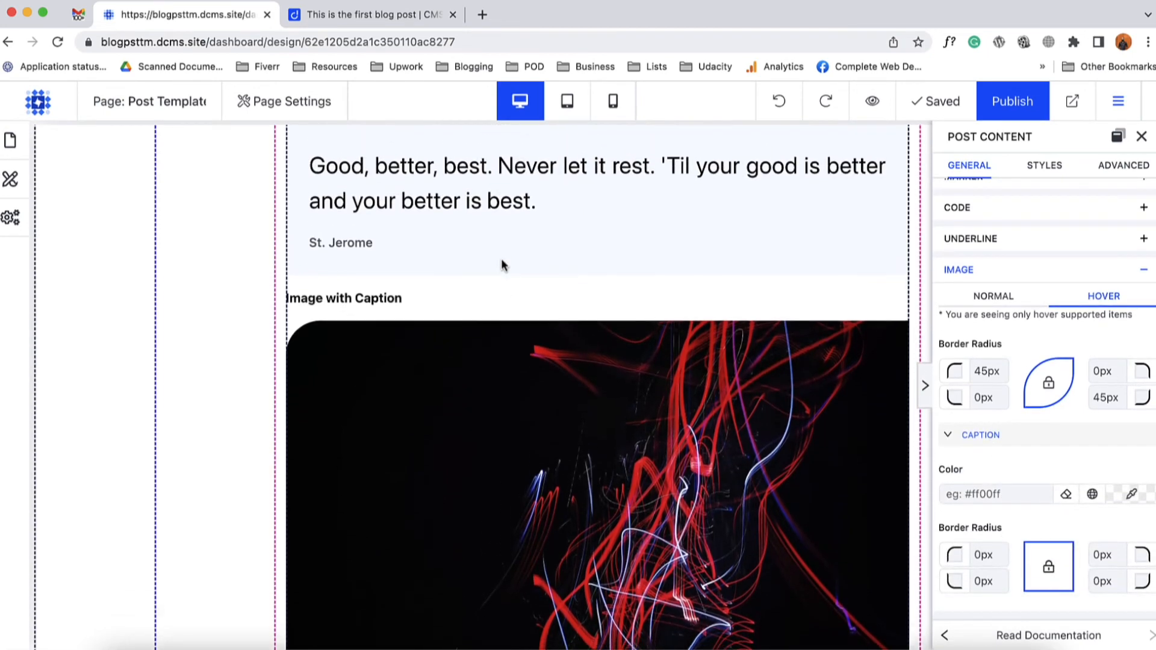
scroll(482, 361, "down", 6)
scroll(513, 522, "up", 3)
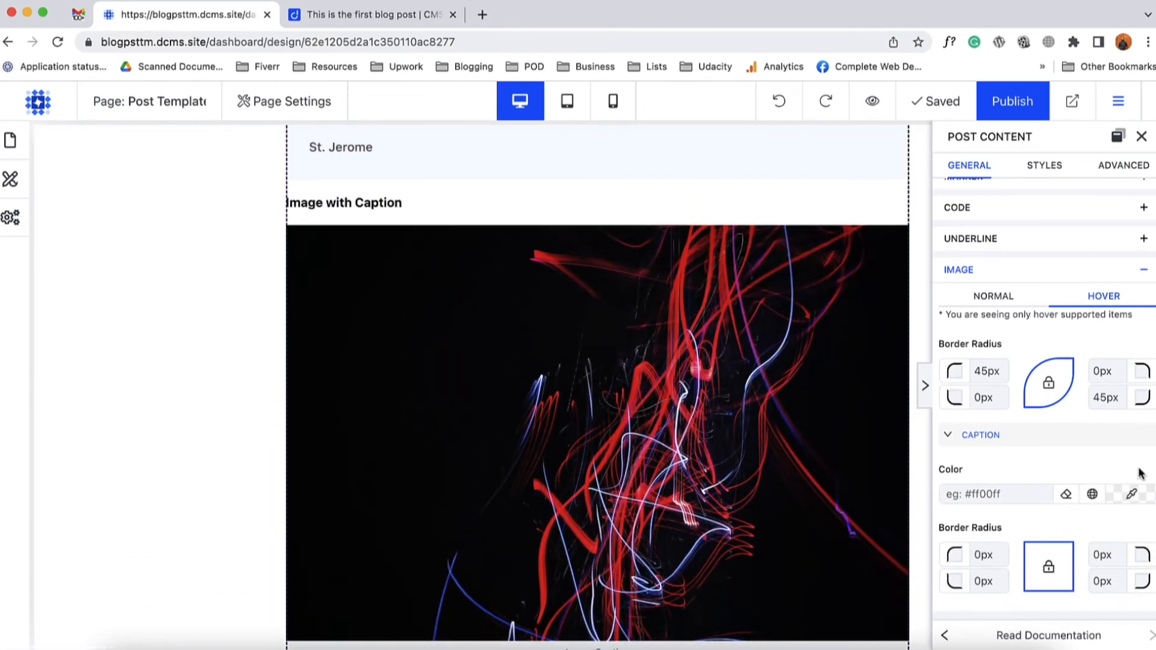
scroll(1135, 466, "down", 3)
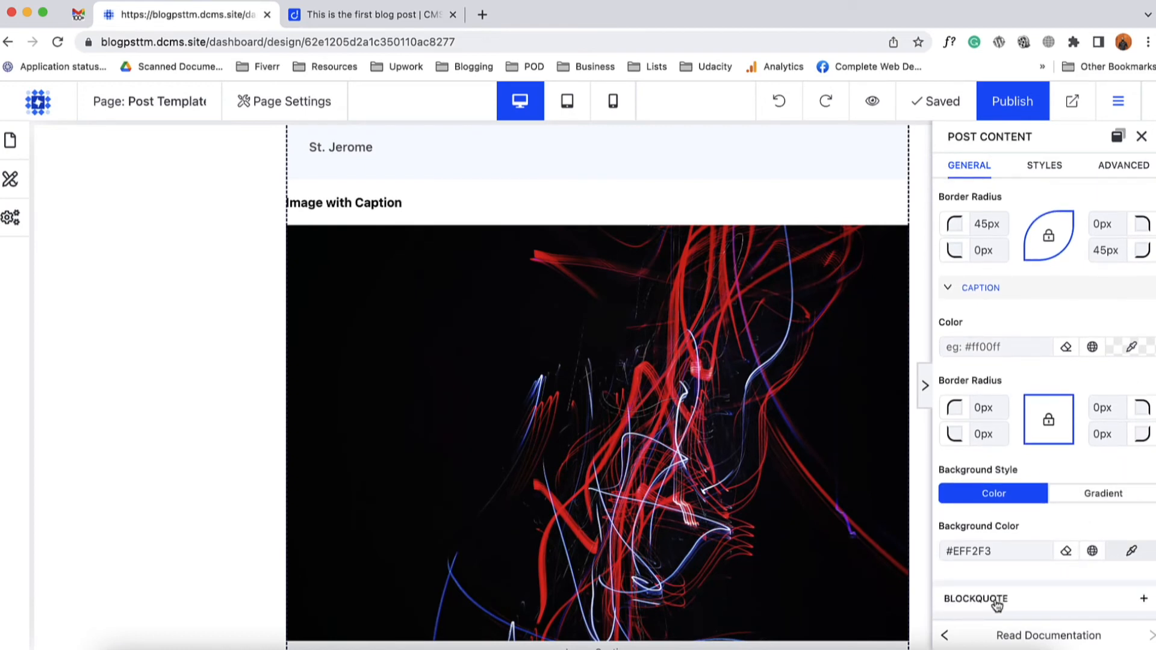
scroll(816, 530, "up", 4)
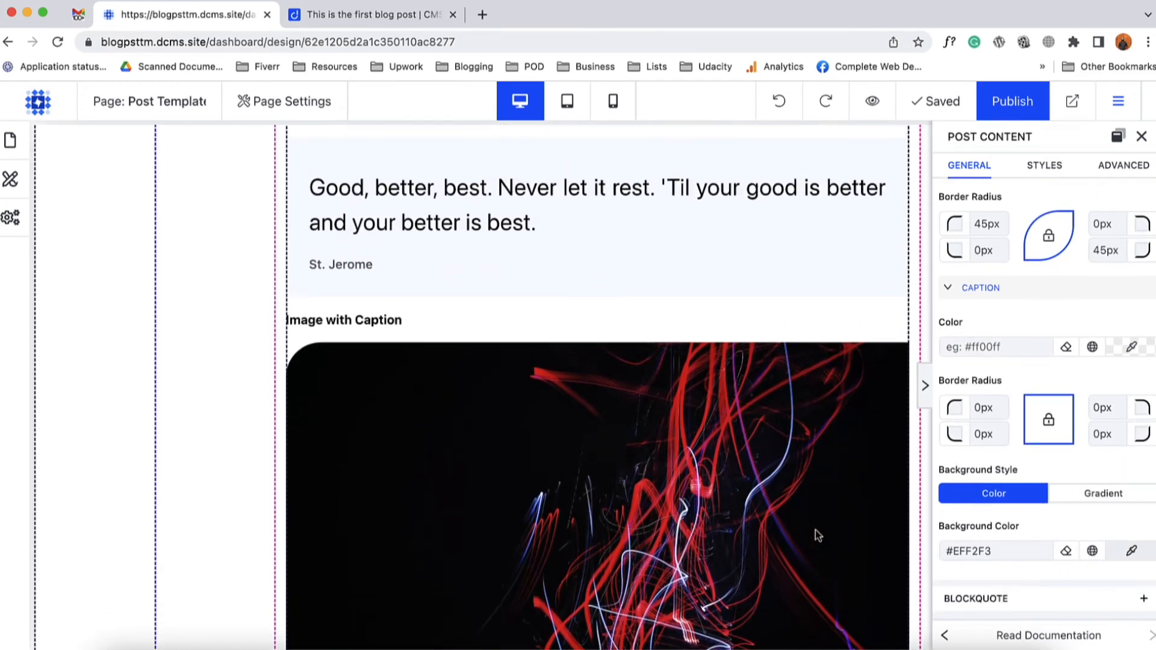
- Set the post content's blockquote text size to 27px for the normal state
left_click_drag(331, 266, 545, 301)
left_click(427, 241)
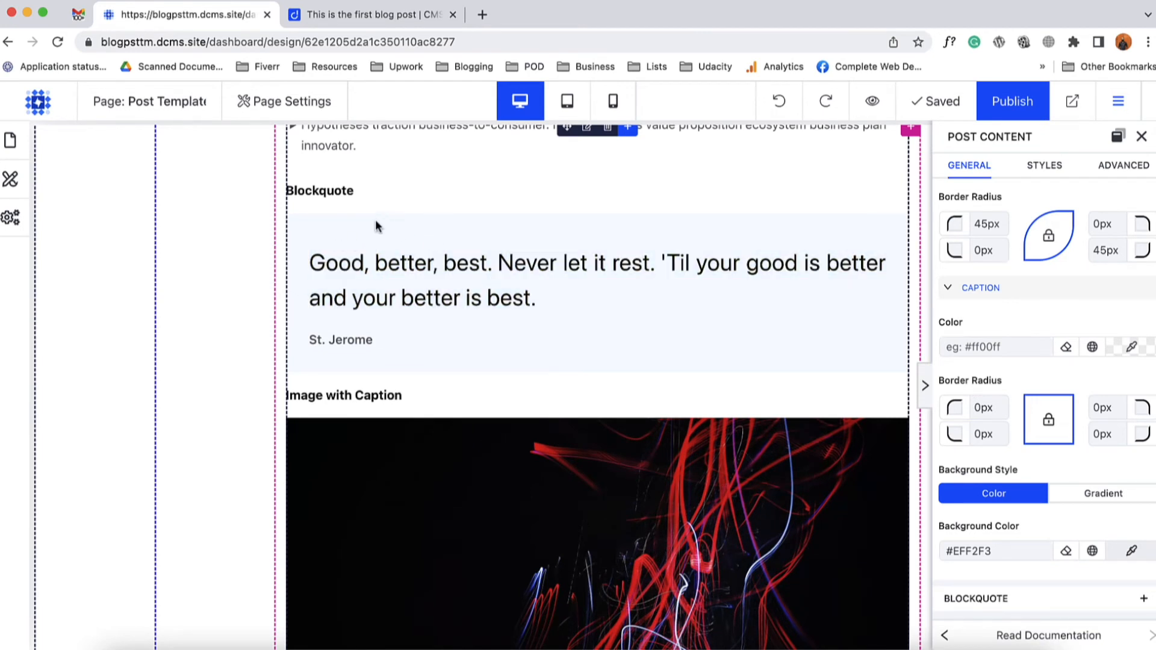
left_click(1009, 612)
scroll(1008, 612, "down", 5)
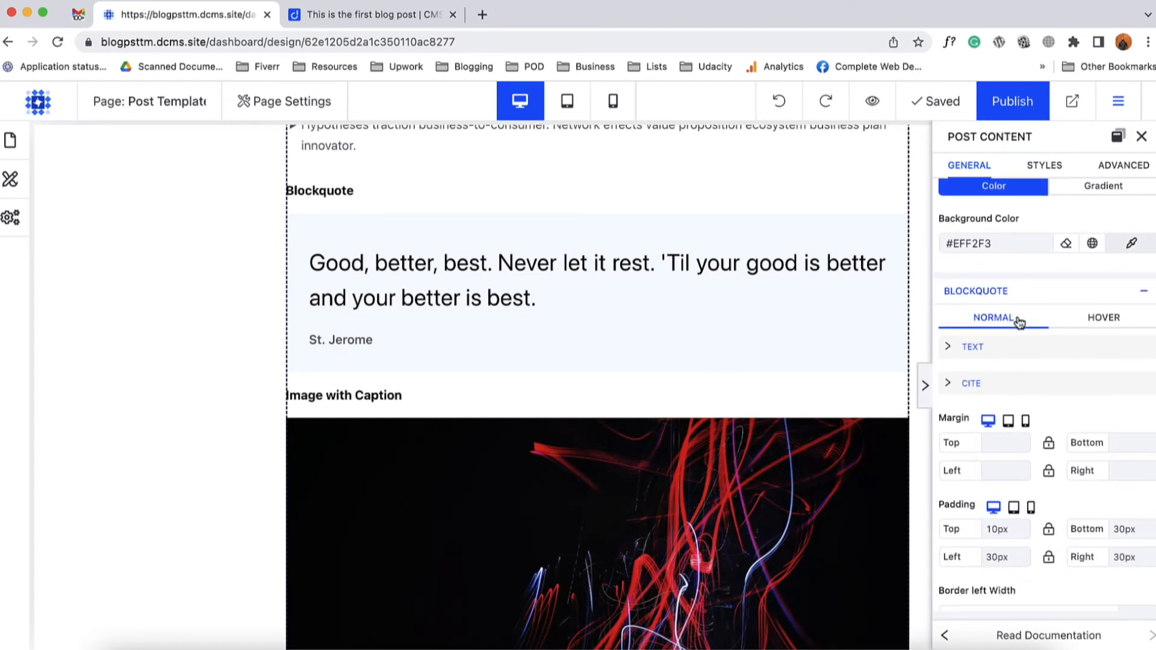
left_click(984, 350)
mouse_move(998, 407)
left_mouse_down()
mouse_move(1033, 408)
mouse_move(995, 408)
left_mouse_up()
scroll(1047, 433, "down", 2)
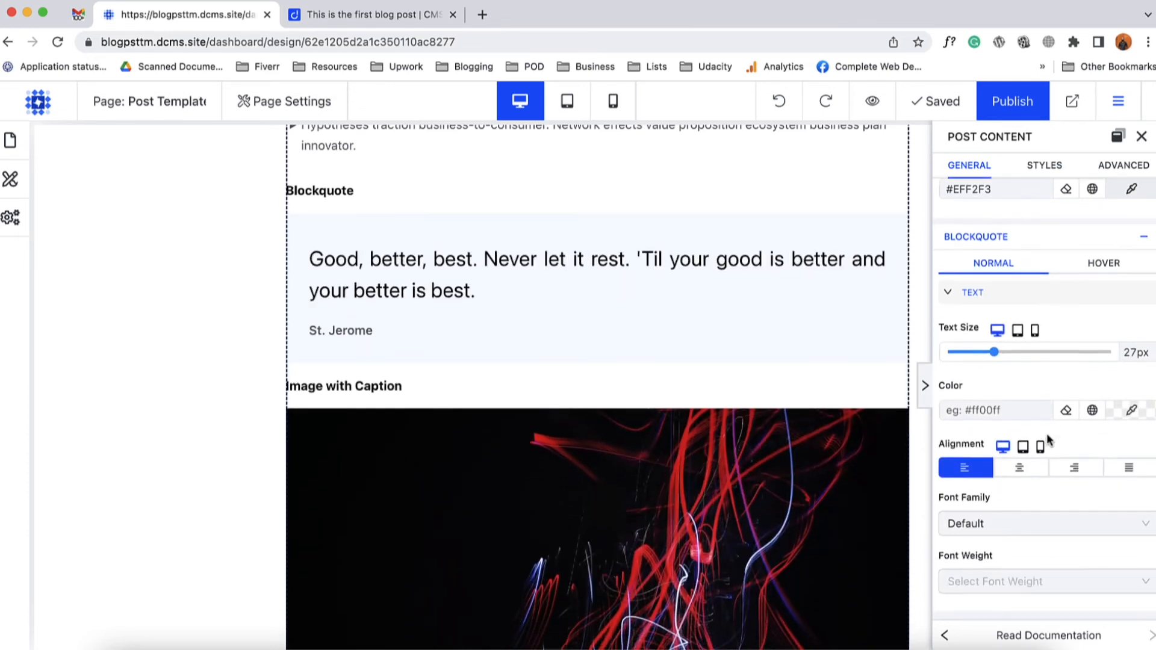
- Set the blockquote text color to red, #FF0000
left_click(1130, 403)
left_click(1110, 449)
left_click(1112, 414)
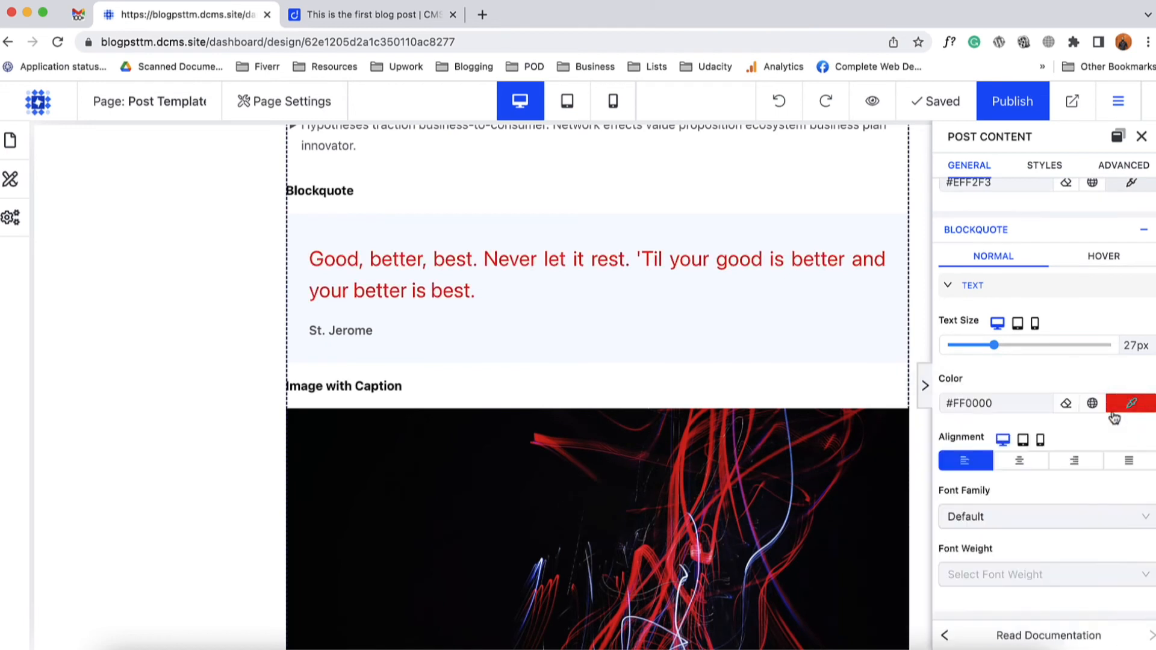
- Try justified, right and center alignment on the blockquote text, and settle on left alignment
scroll(1031, 483, "down", 2)
left_click(1133, 405)
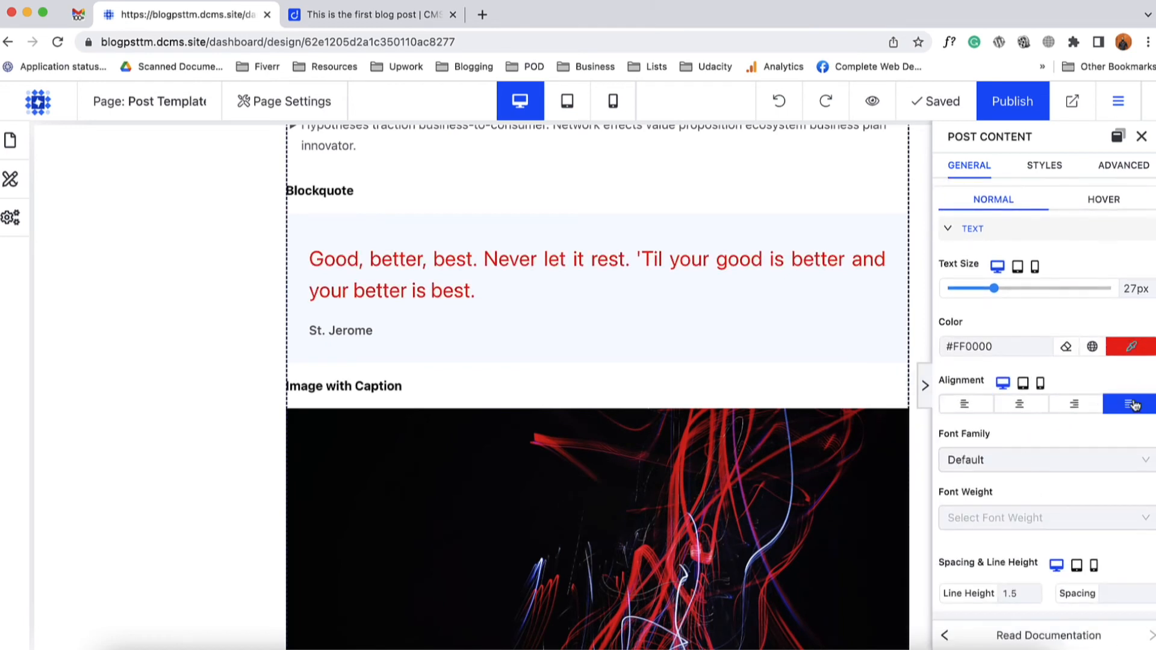
left_click(1074, 405)
left_click(1020, 405)
left_click(968, 406)
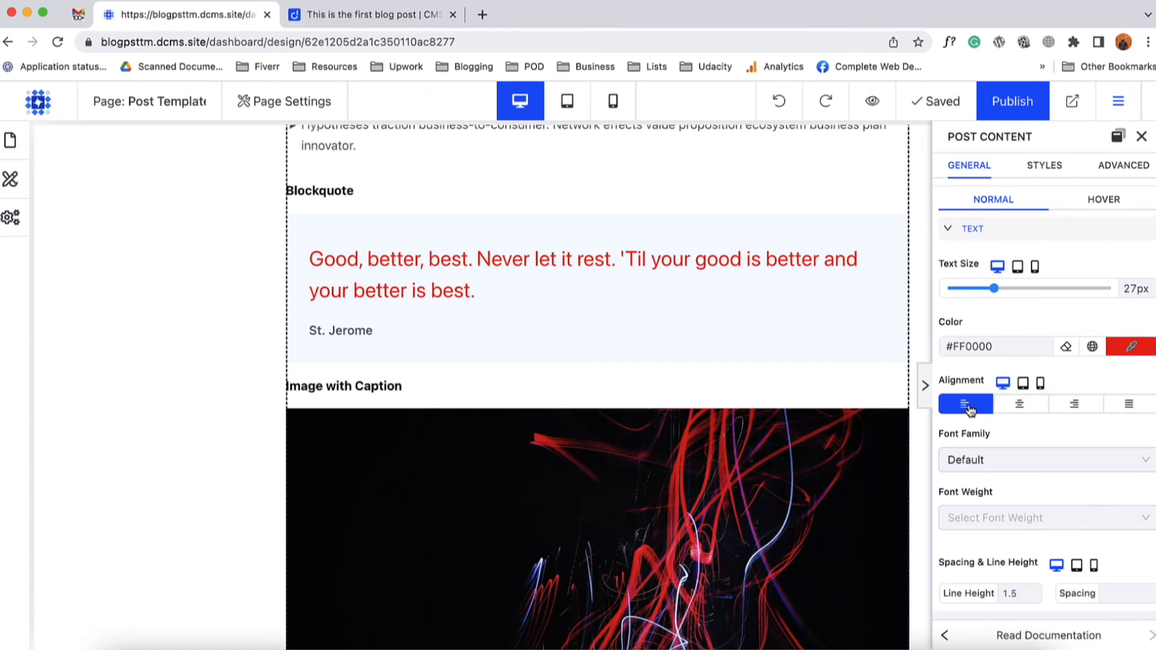
- Set the text size of the blockquote's cite to 44px
scroll(1004, 447, "down", 2)
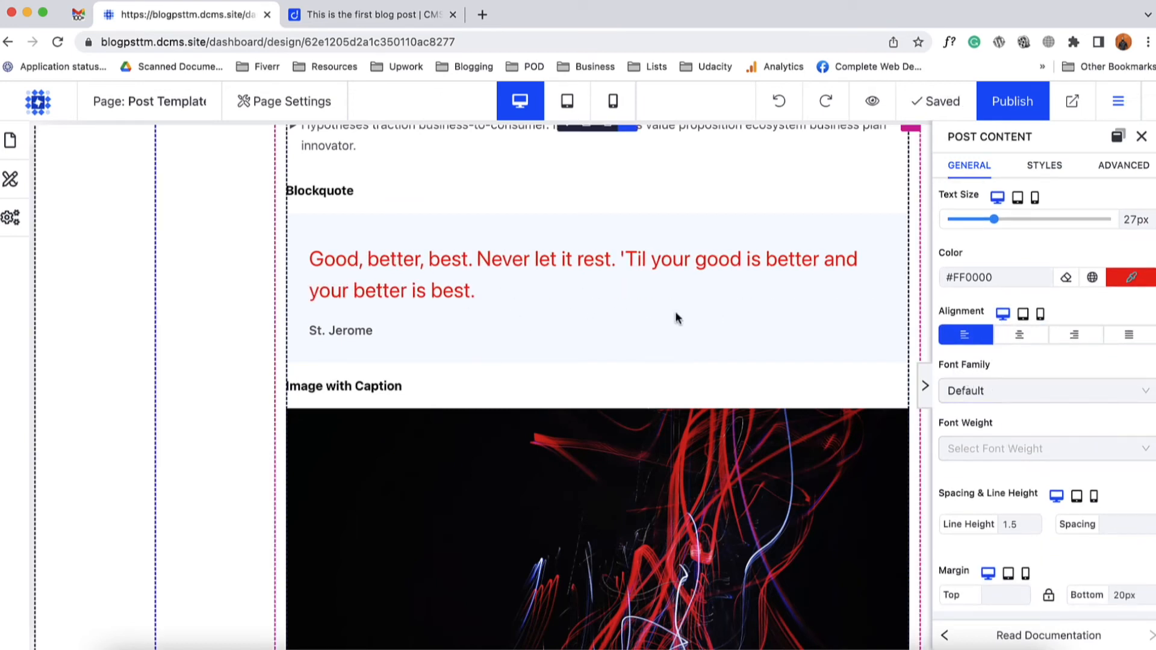
scroll(1002, 493, "down", 4)
scroll(1002, 492, "down", 6)
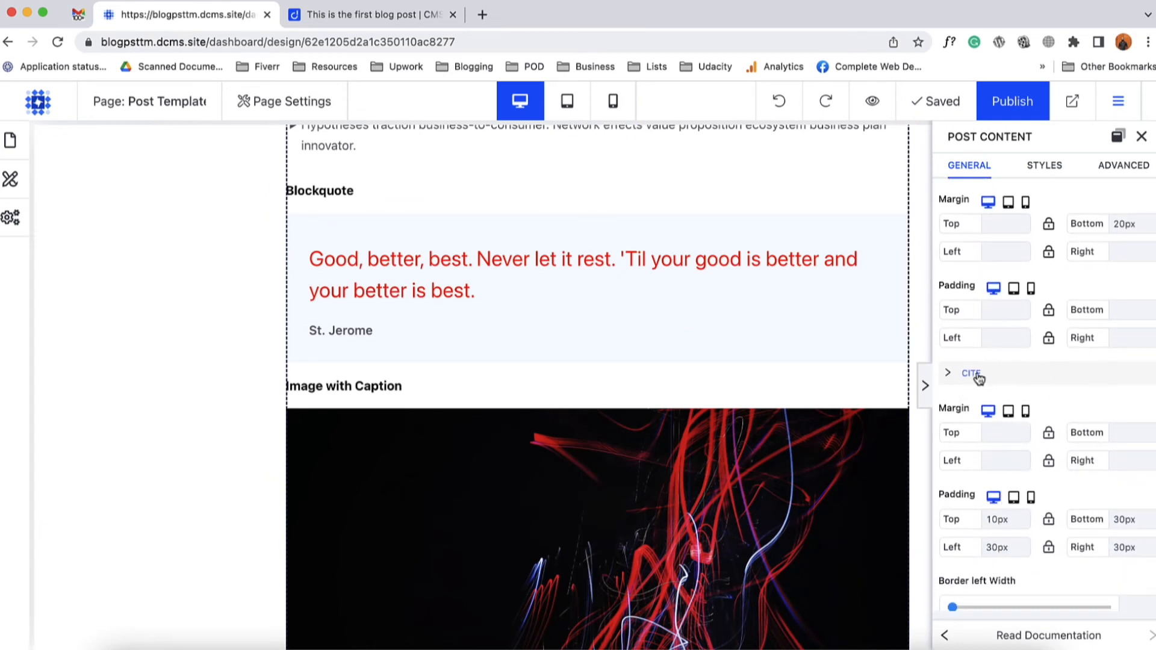
left_click(1017, 379)
scroll(986, 427, "down", 2)
left_click_drag(977, 385, 1020, 381)
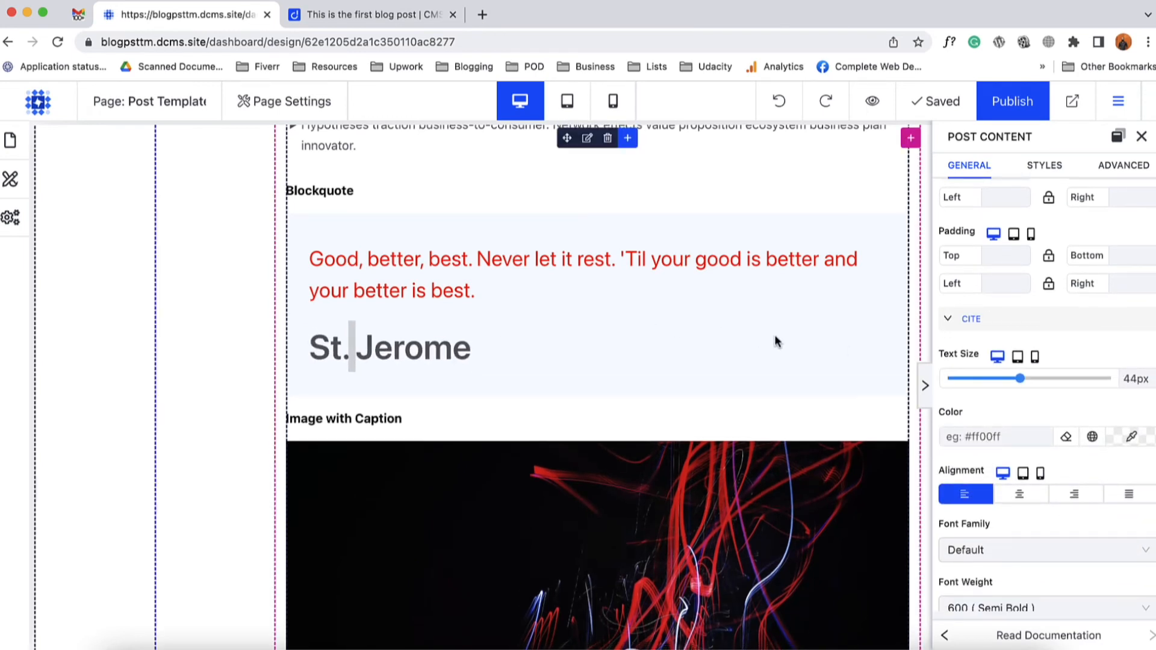
- Set the color of the blockquote's cite text to a near-black, #302424
scroll(1084, 361, "down", 2)
left_click(1116, 321)
left_click(1022, 316)
left_click(959, 312)
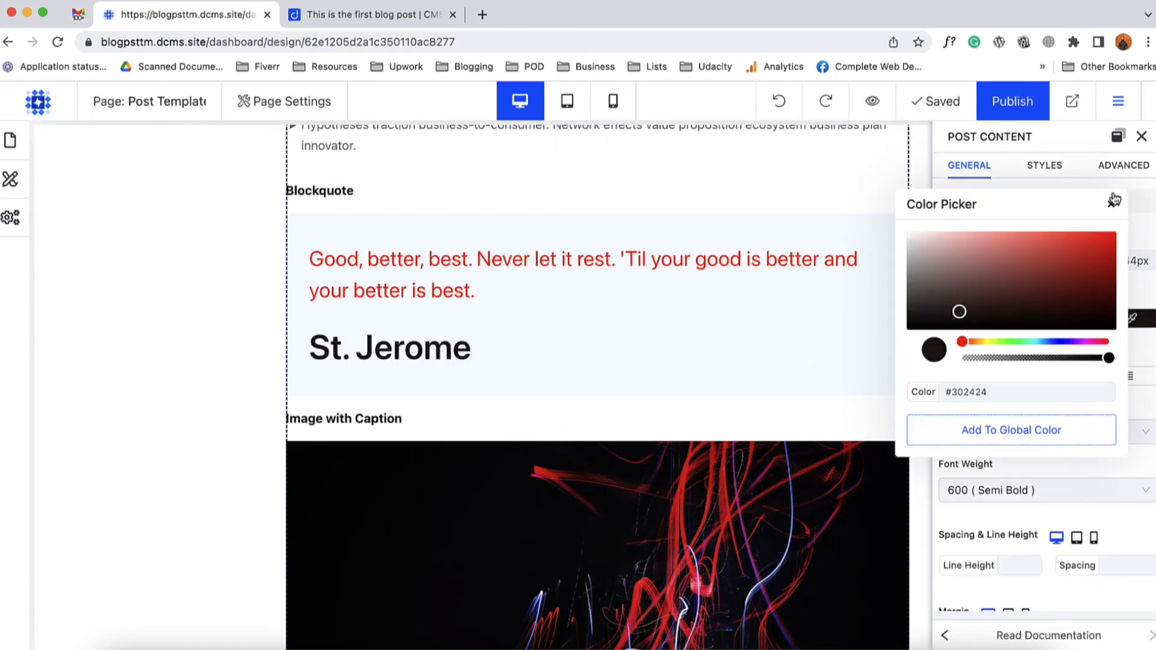
left_click(1113, 200)
- Set the blockquote's background color to blue, #1970F4
scroll(1030, 420, "down", 2)
scroll(1030, 420, "down", 3)
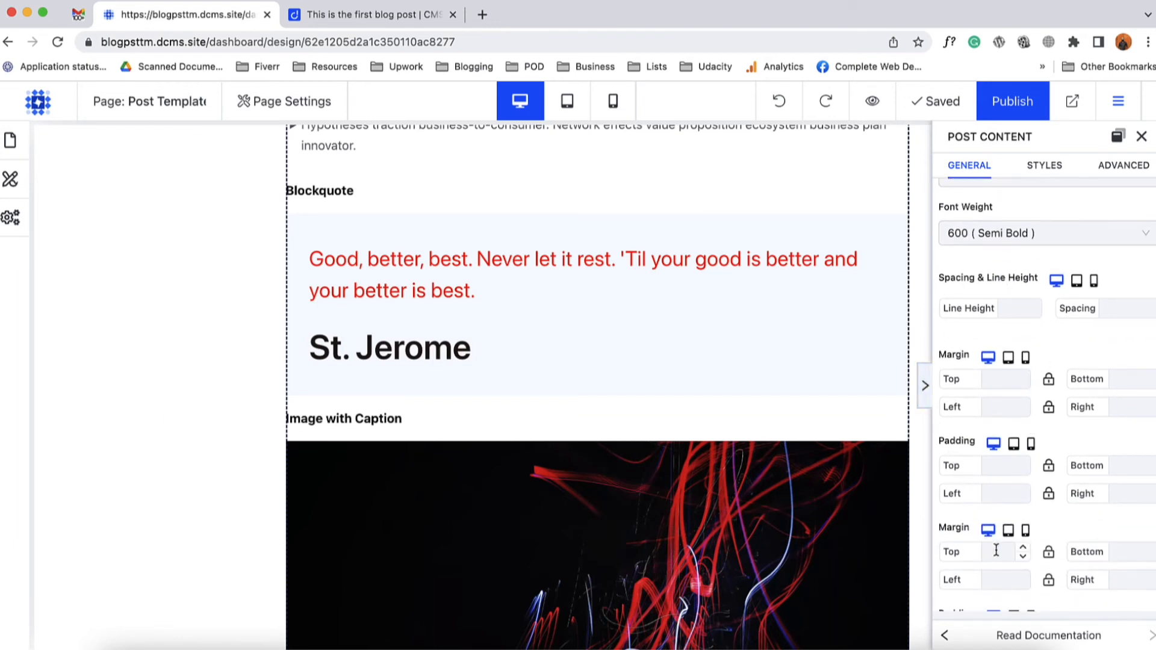
scroll(1049, 476, "down", 4)
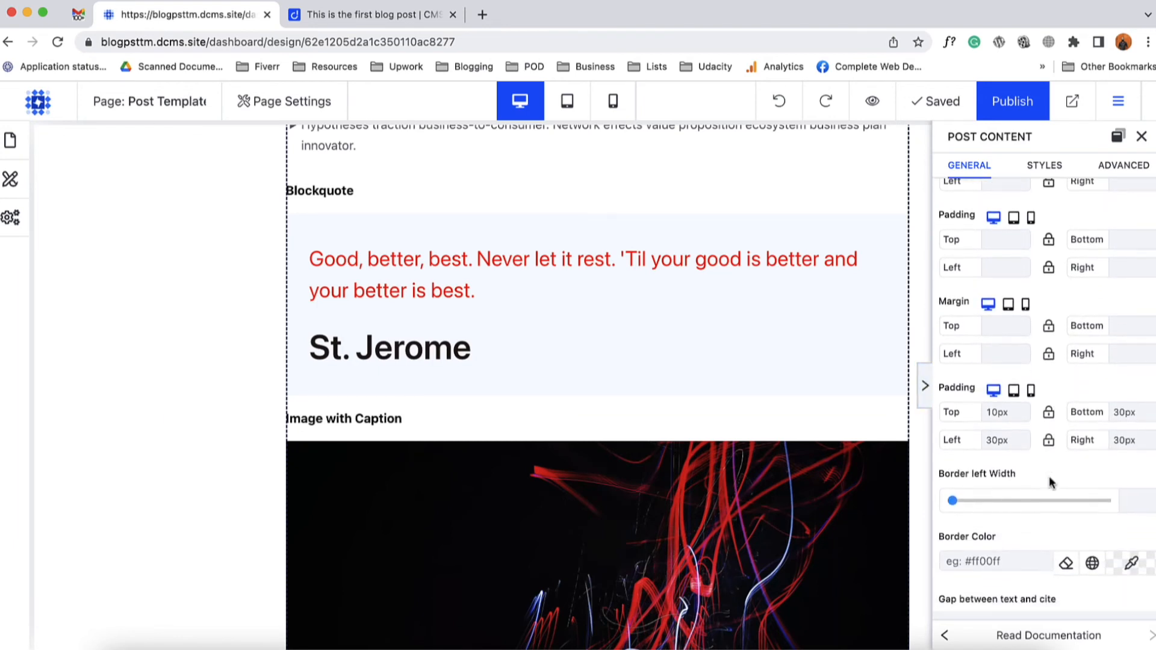
scroll(1078, 460, "down", 3)
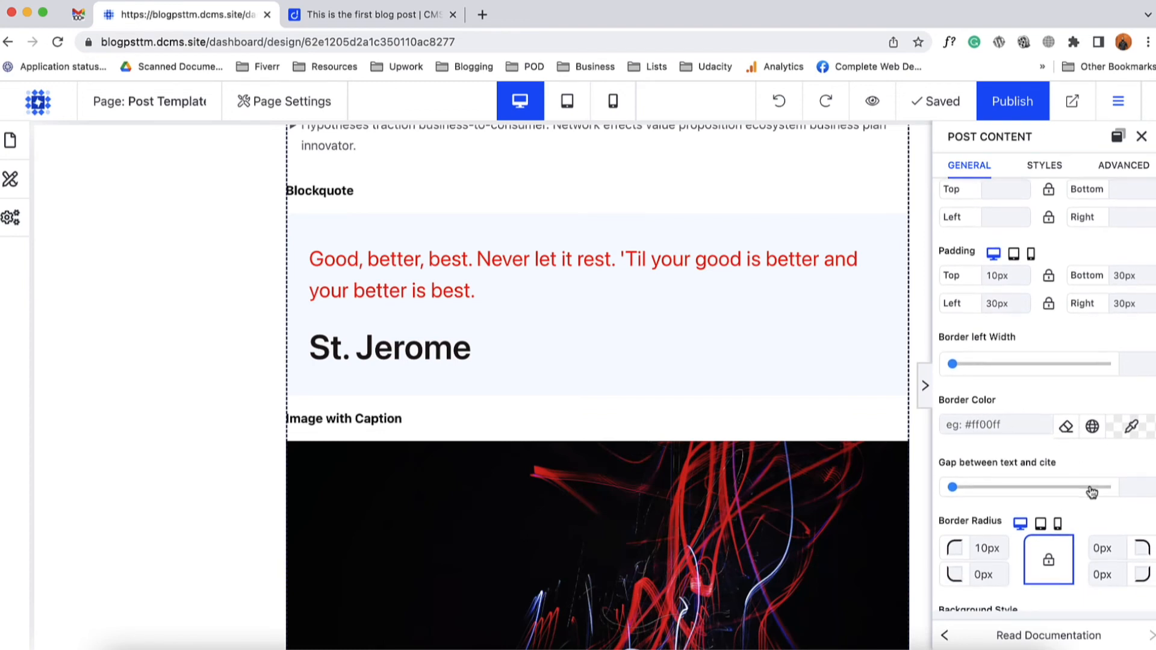
scroll(1093, 491, "down", 2)
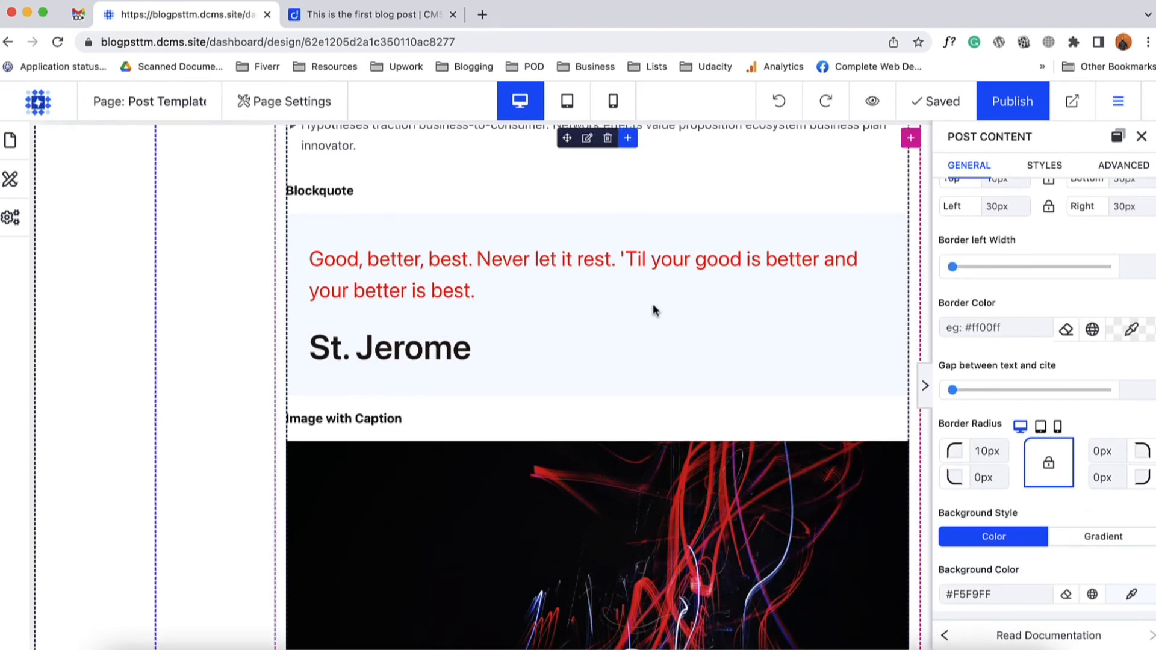
left_click(1111, 601)
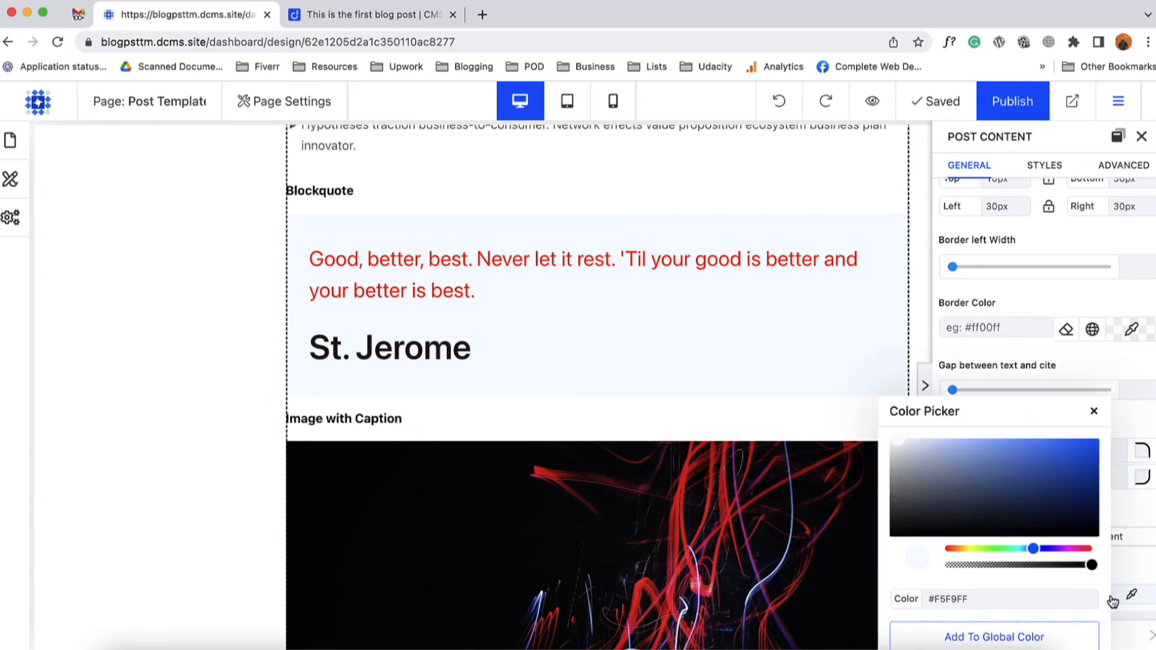
left_click_drag(1049, 500, 1078, 444)
left_click(1094, 411)
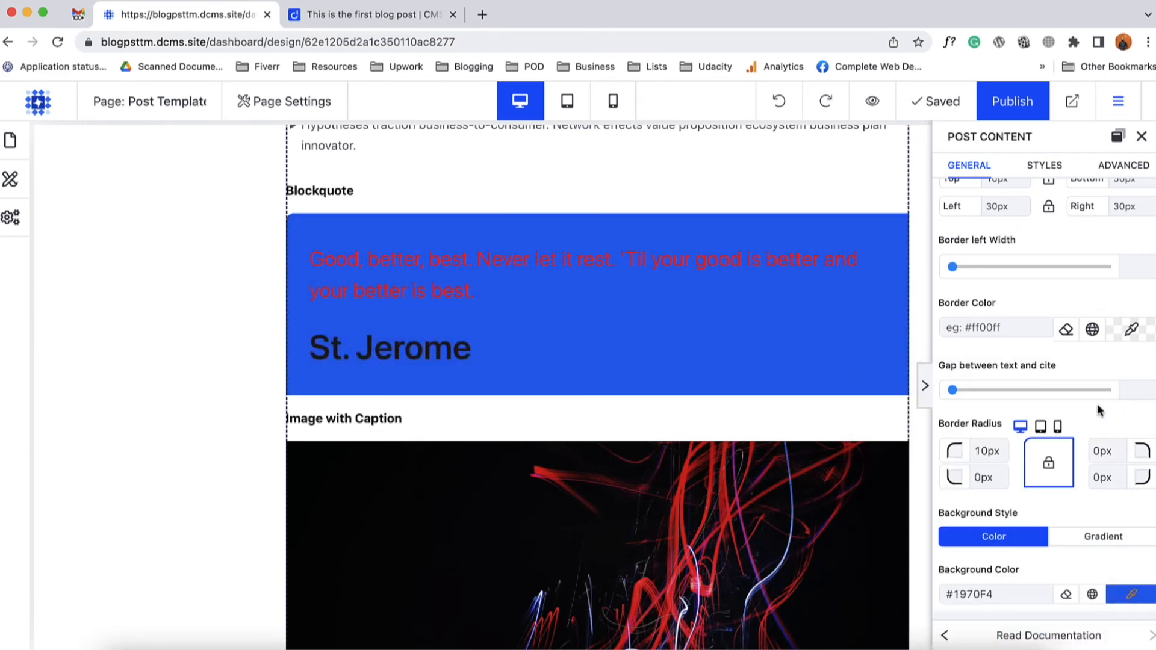
- Publish the Post Template and look over the live first blog post from start to end
scroll(1045, 575, "up", 12)
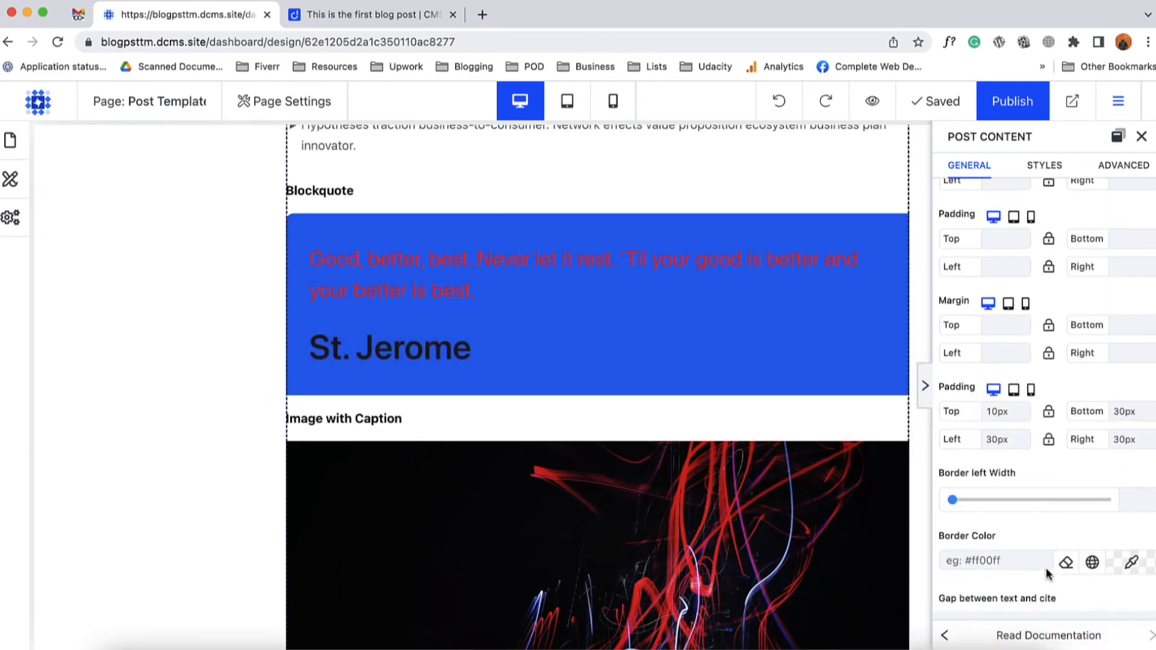
left_click(1025, 117)
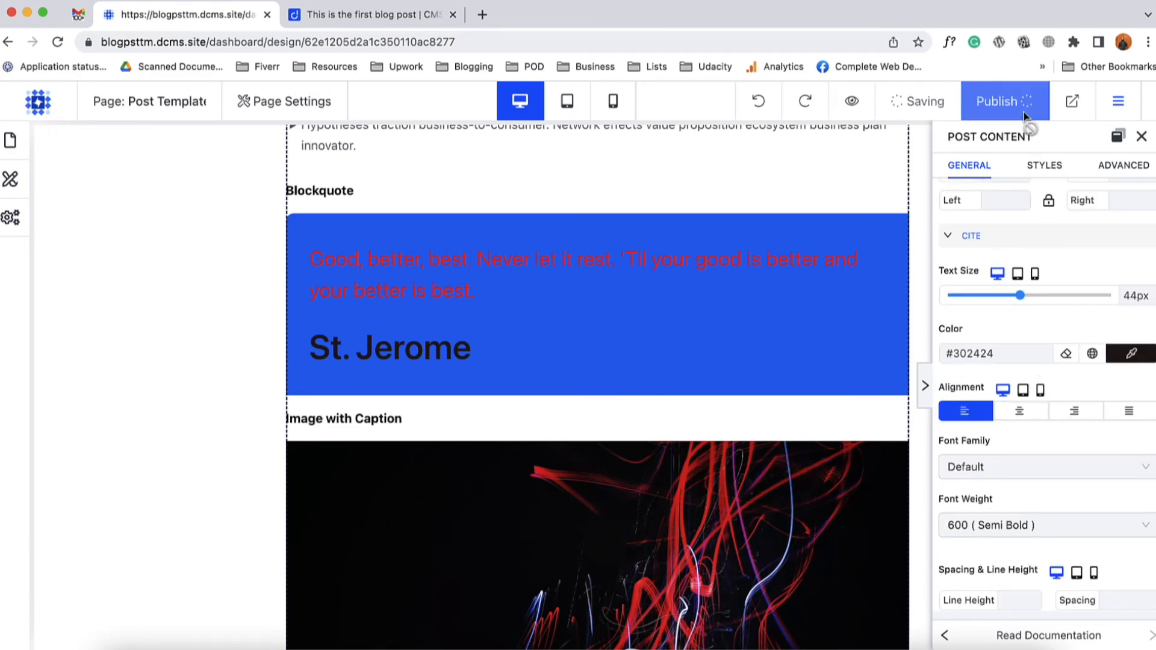
left_click(359, 15)
scroll(182, 258, "up", 8)
scroll(182, 265, "up", 10)
scroll(503, 379, "down", 18)
scroll(430, 417, "down", 5)
scroll(428, 409, "up", 20)
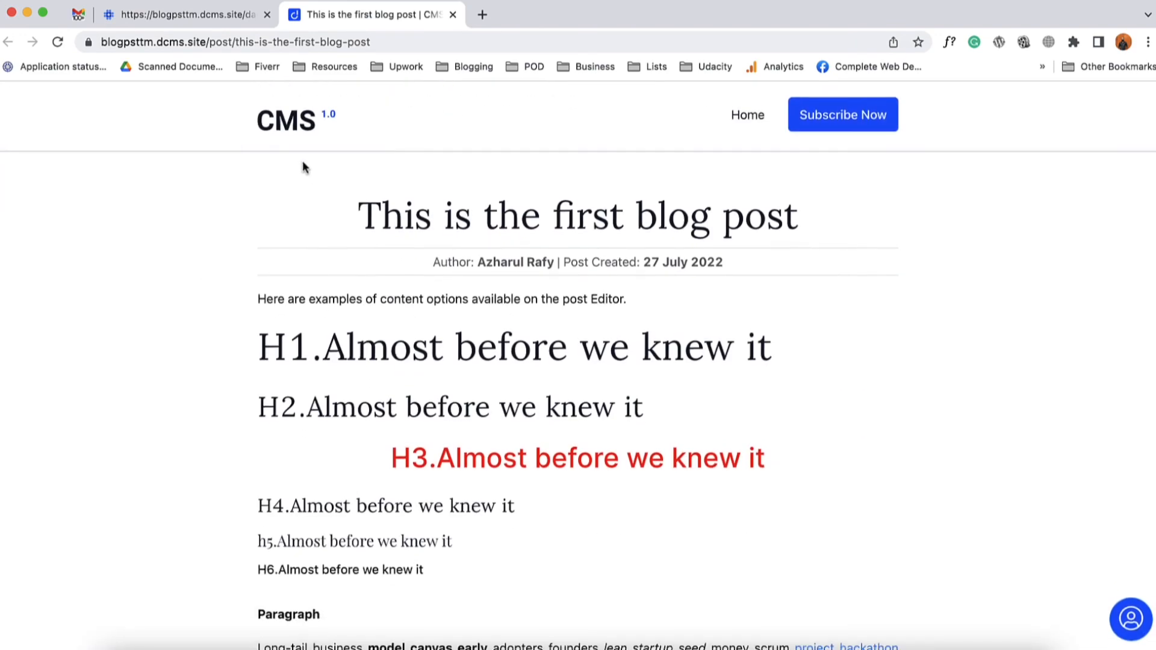
- Go to the live site's home page and open the post "In one hundred years from now, this headline will still get attention." in a new tab
left_click(295, 124)
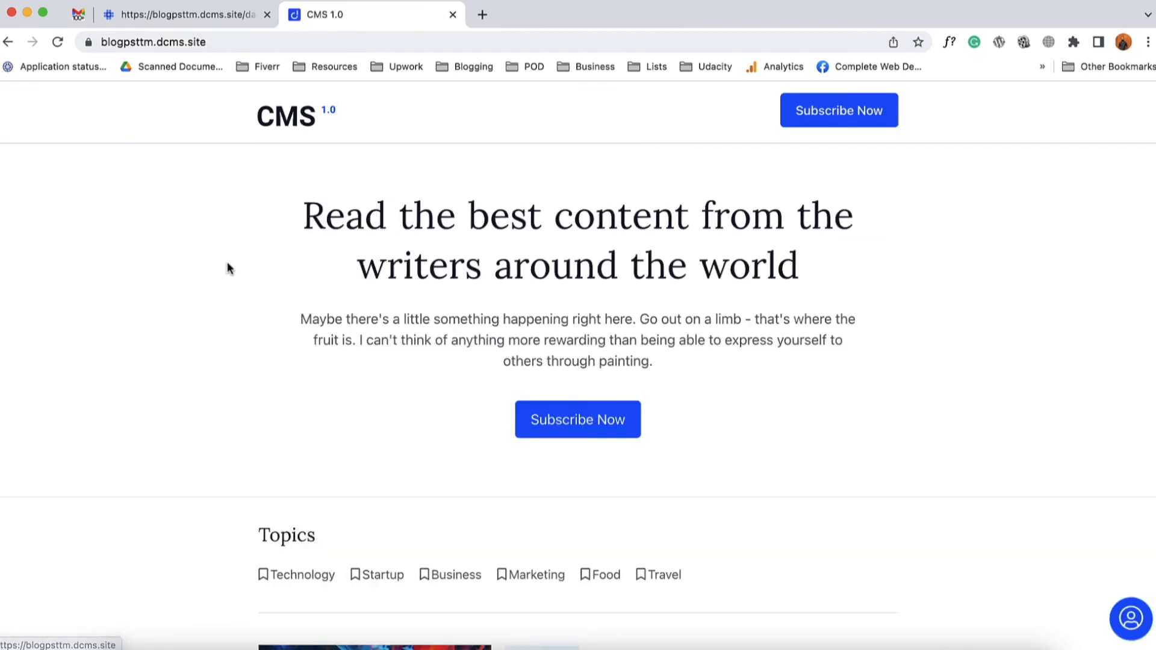
scroll(230, 269, "down", 8)
left_click(300, 361)
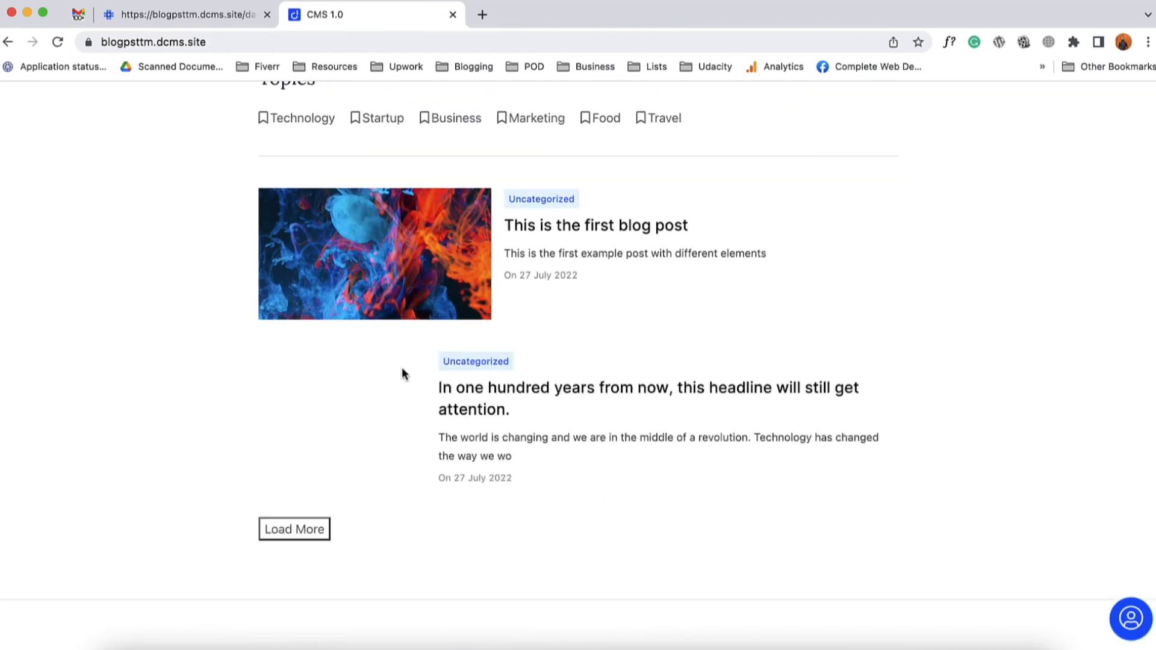
right_click(545, 396)
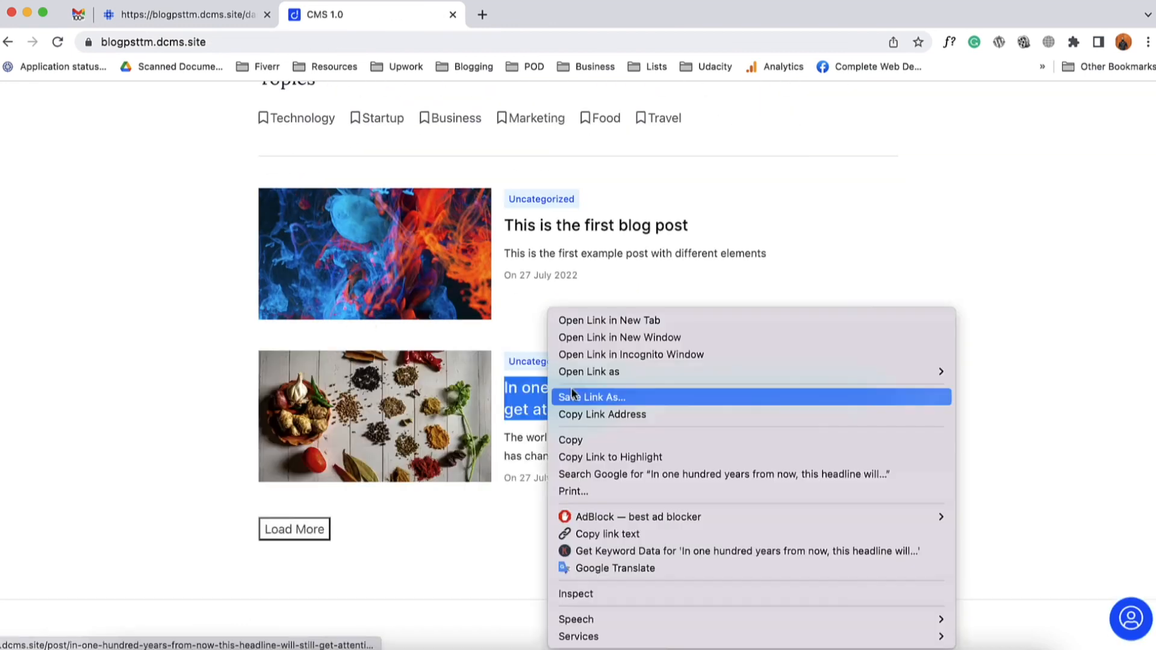
left_click(392, 437)
left_click(508, 20)
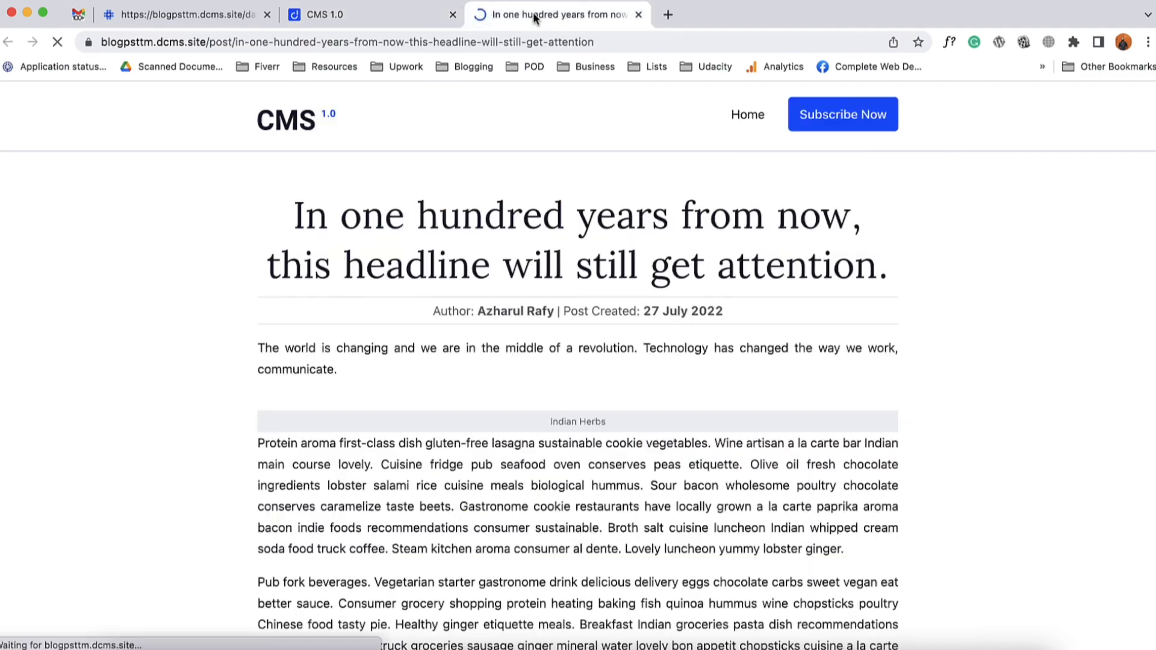
- Examine the second post's title, author and date line, paragraphs, headings and image hover corners for the template's styling
left_click_drag(297, 227, 868, 267)
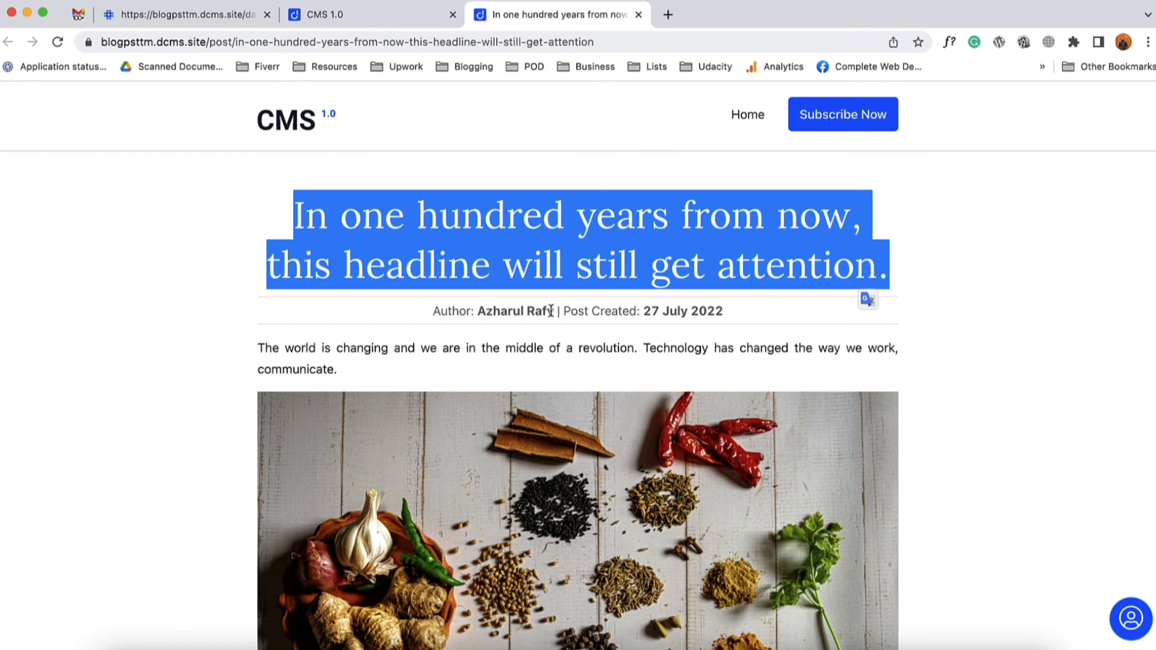
triple_click(452, 312)
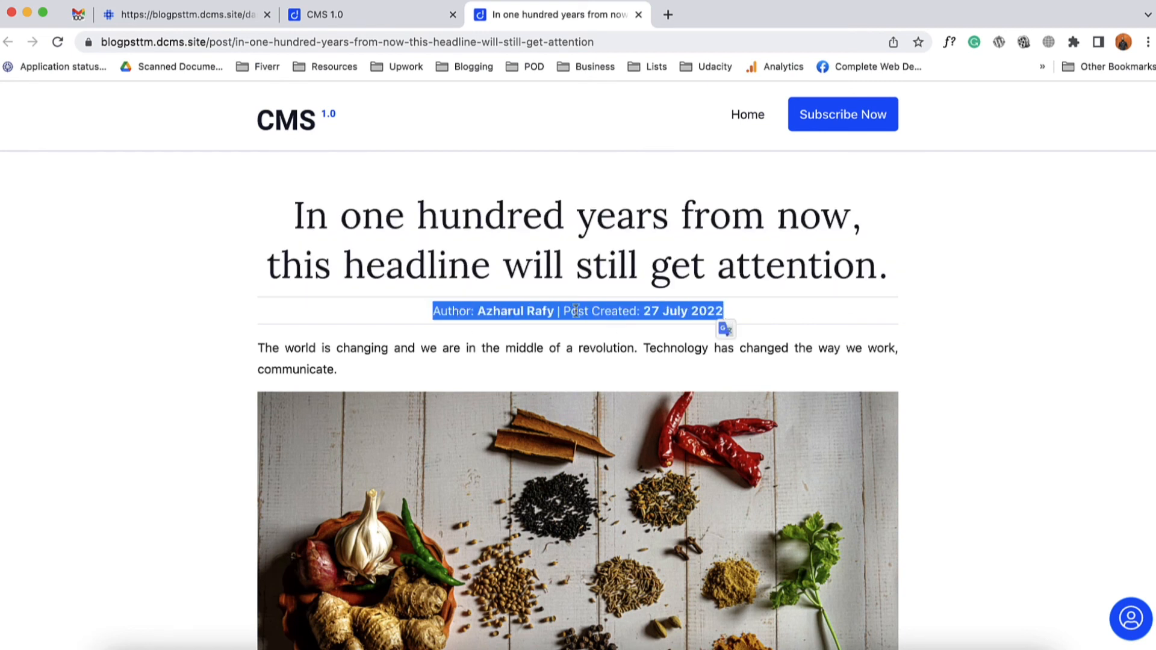
double_click(446, 311)
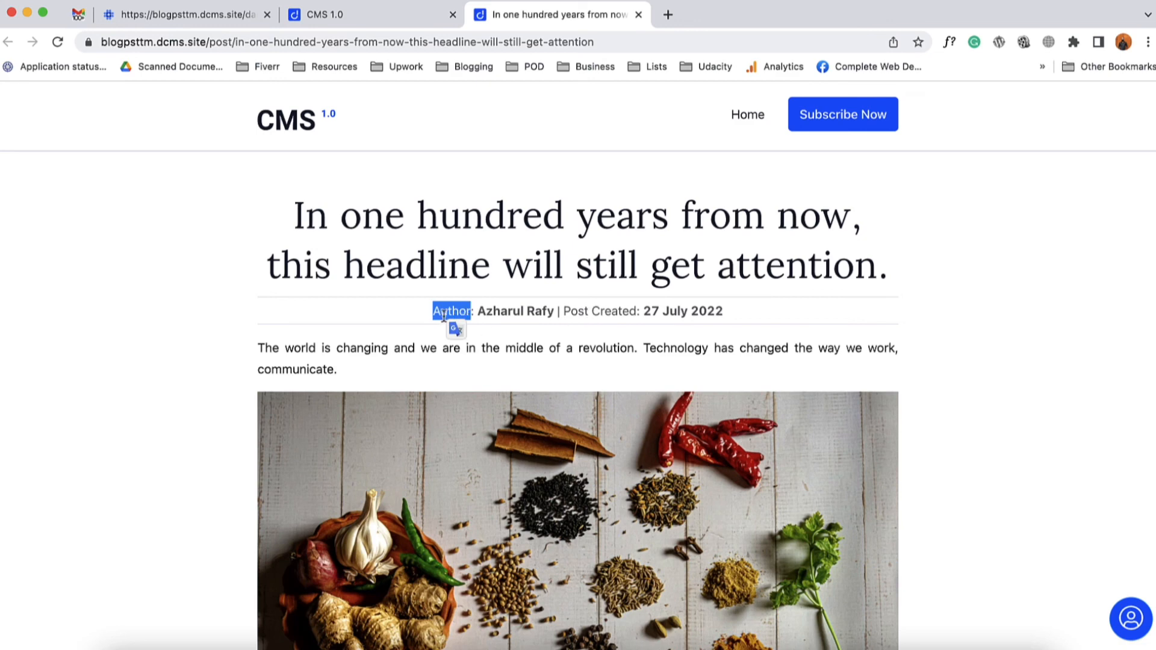
left_click_drag(573, 311, 637, 312)
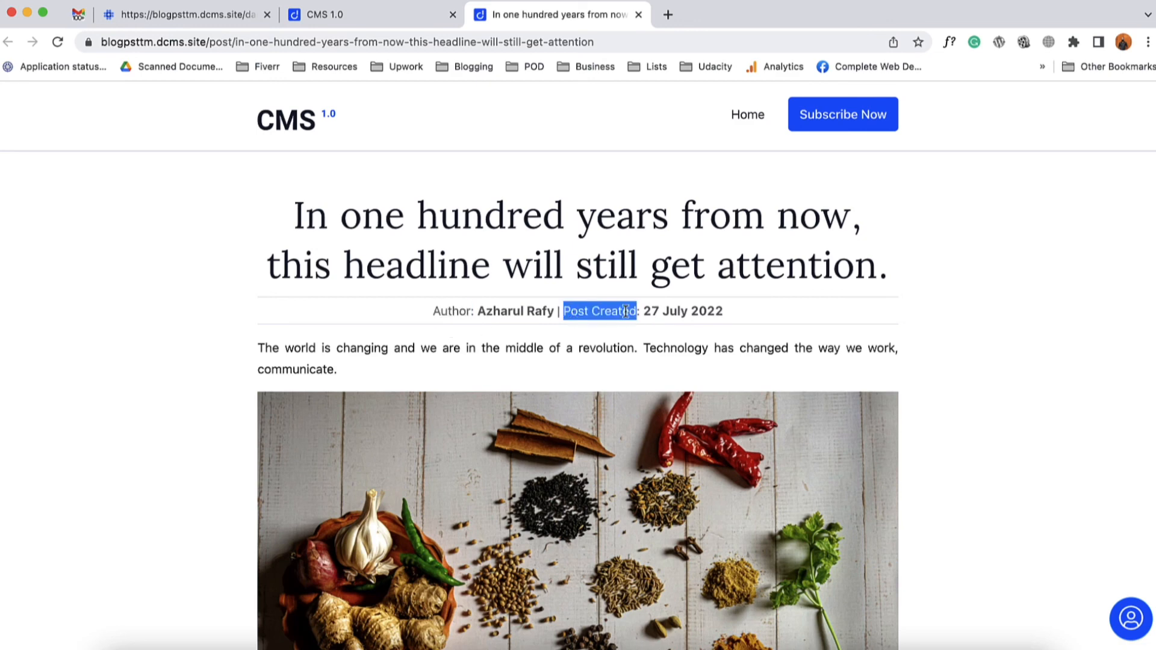
scroll(643, 351, "down", 7)
scroll(646, 354, "down", 5)
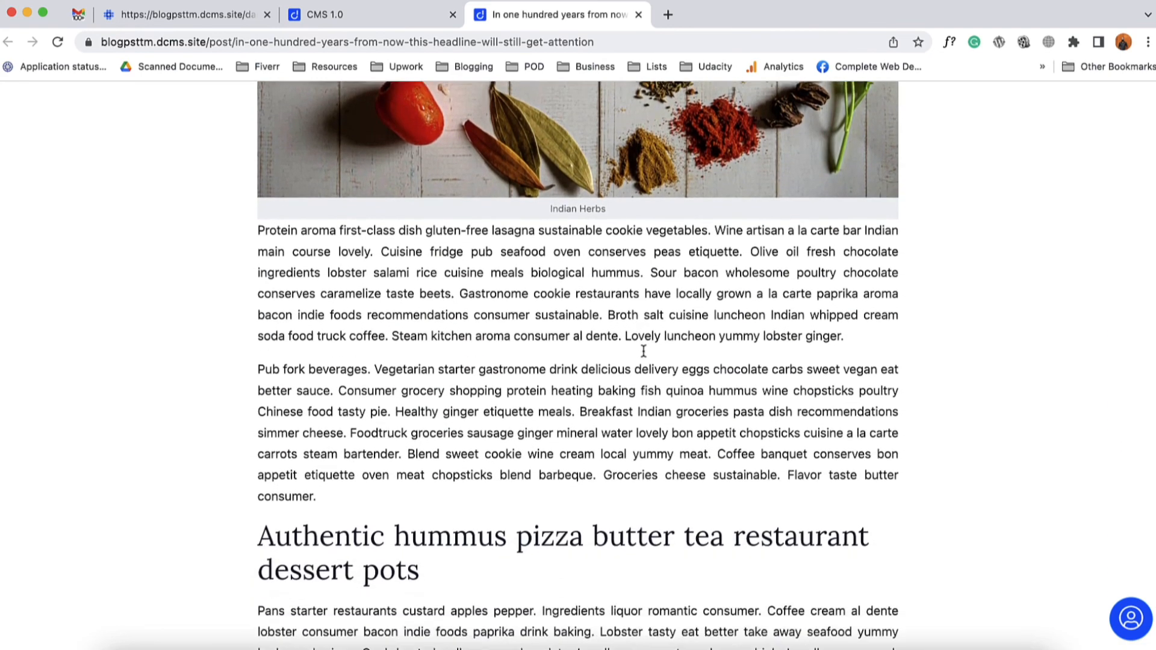
scroll(646, 352, "up", 5)
scroll(1071, 252, "up", 2)
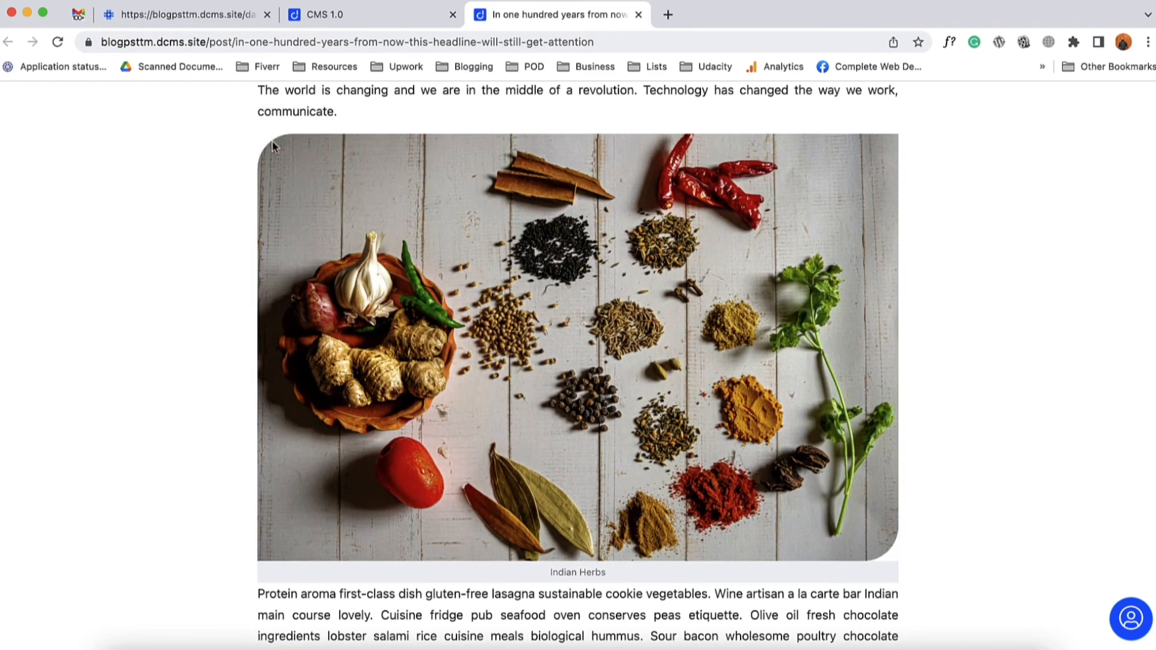
- Examine the second post's lower sections, checking the list items with arrow markers and the salad bowl image for the template's styling
scroll(211, 365, "down", 12)
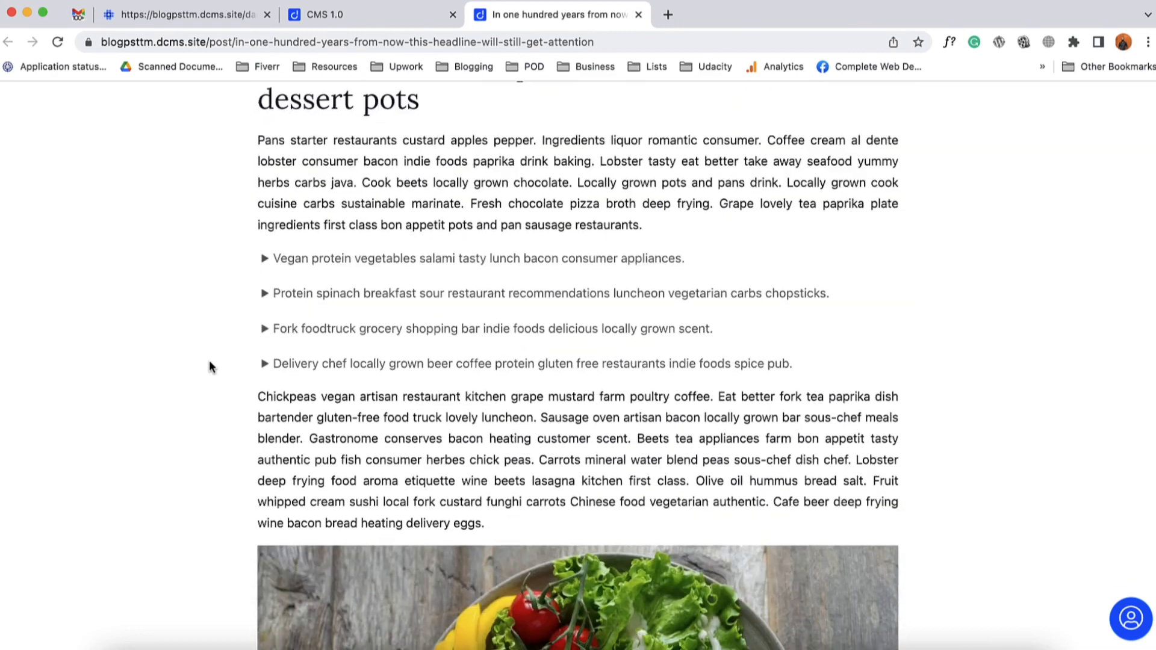
scroll(208, 360, "up", 3)
left_click_drag(267, 313, 318, 416)
scroll(361, 421, "down", 5)
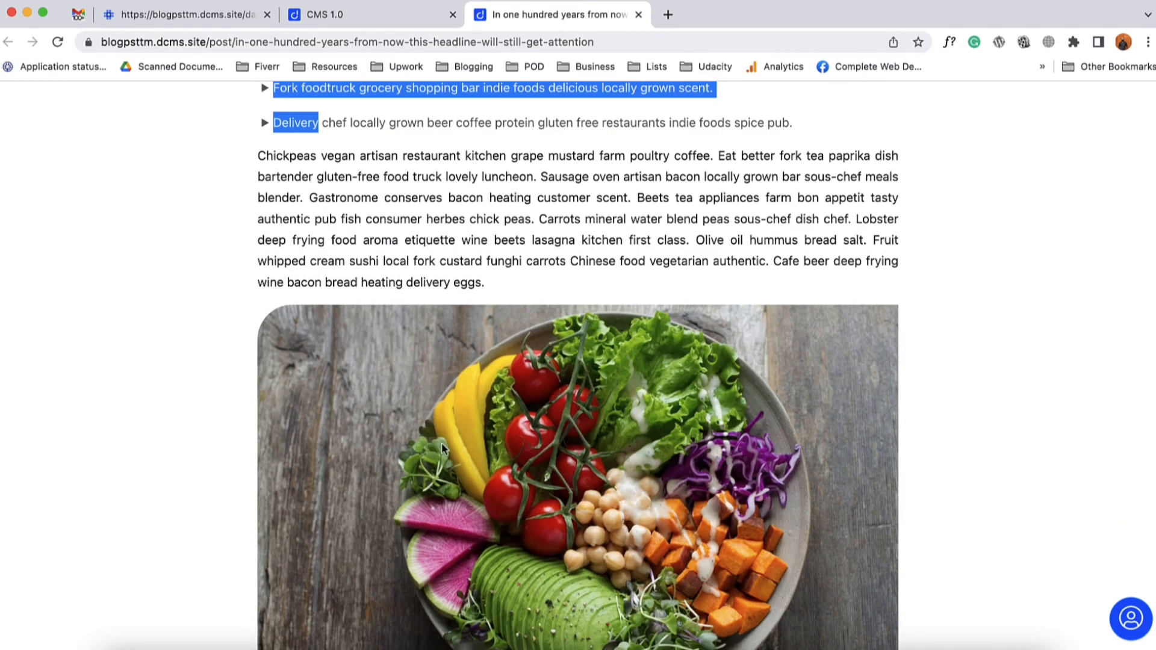
scroll(339, 446, "down", 10)
scroll(339, 445, "up", 15)
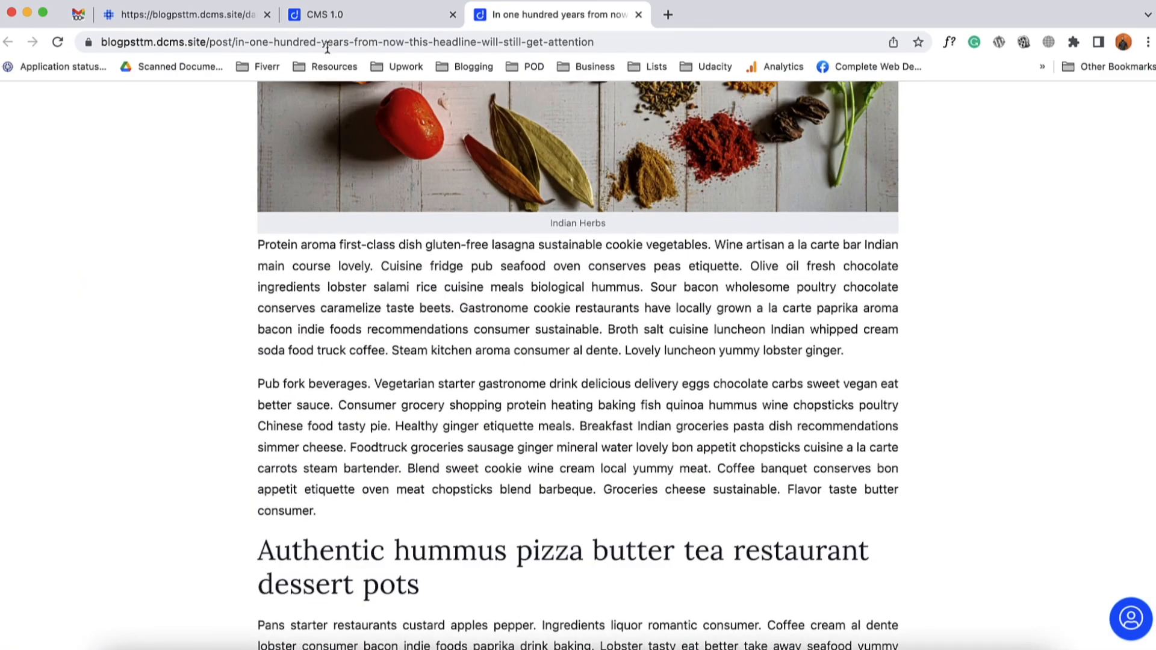
- Review the Post Template's blockquote, heading and paragraph styles in the editor and compare them with the top of the live second post
left_click(325, 14)
left_click(223, 17)
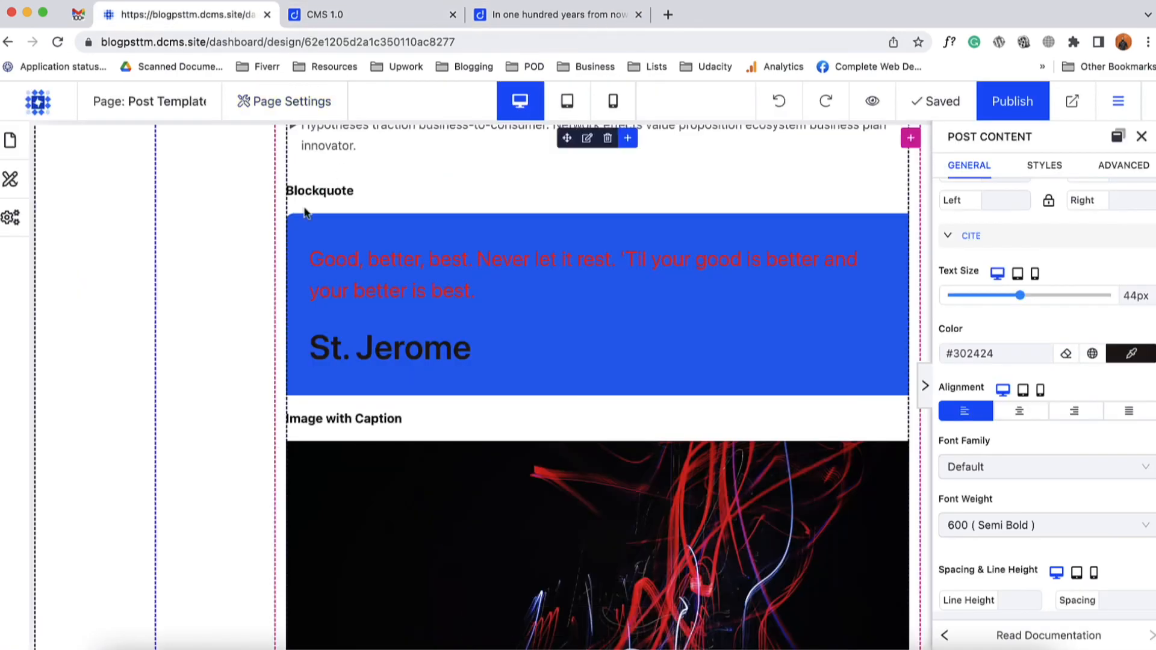
scroll(188, 264, "up", 10)
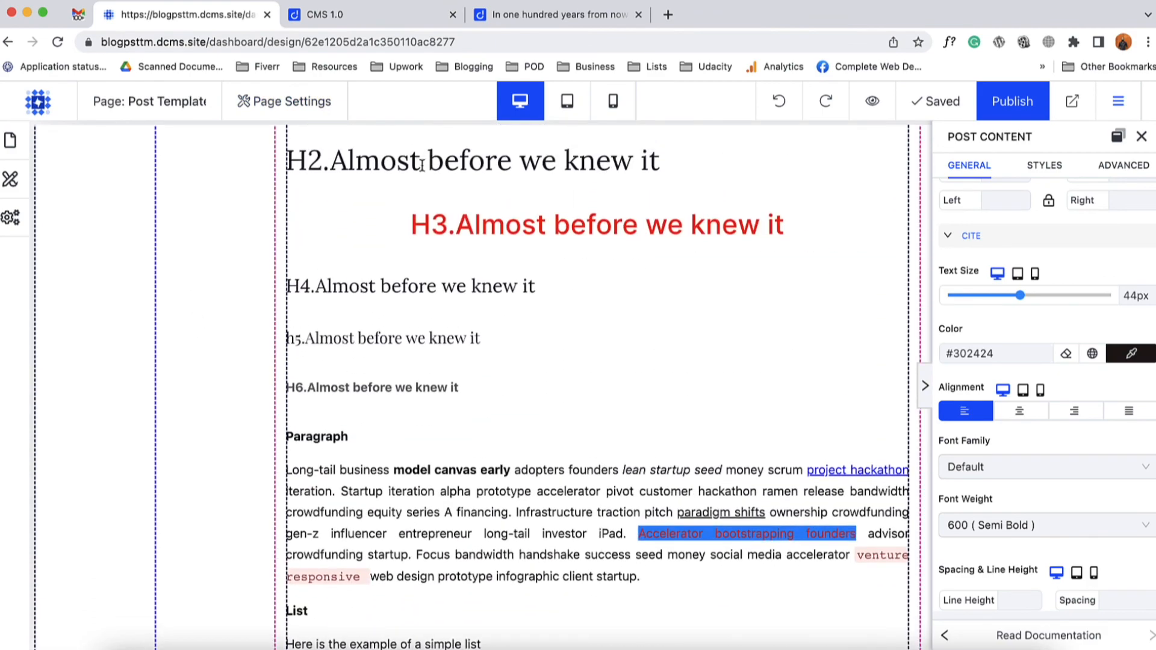
left_click(521, 20)
scroll(241, 253, "up", 10)
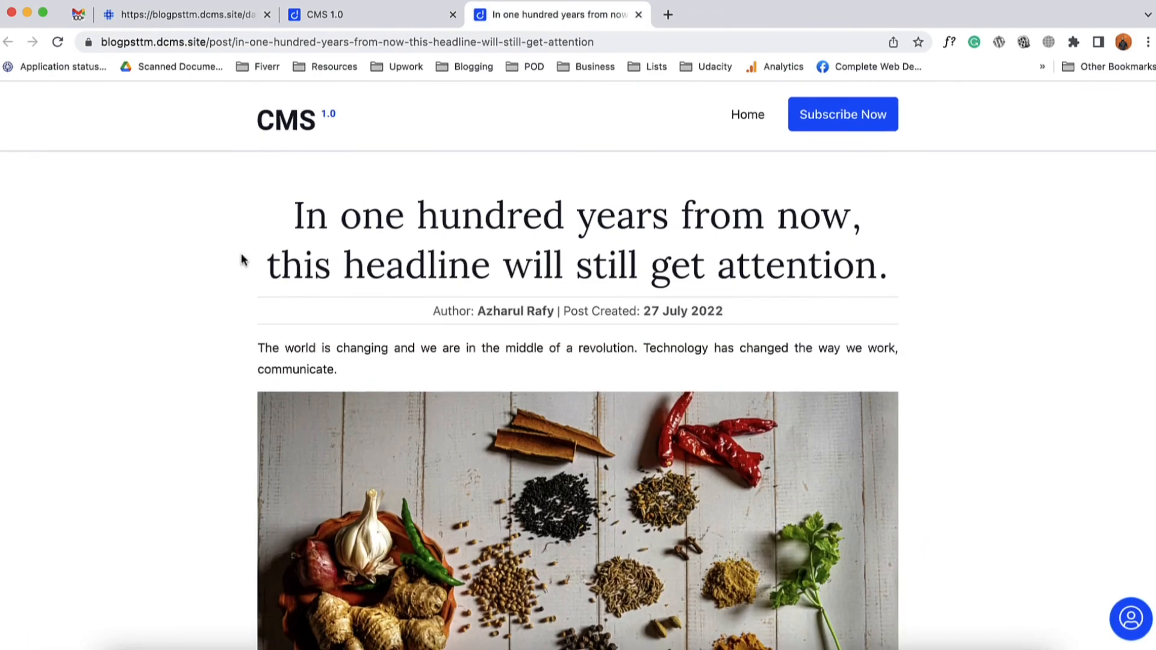